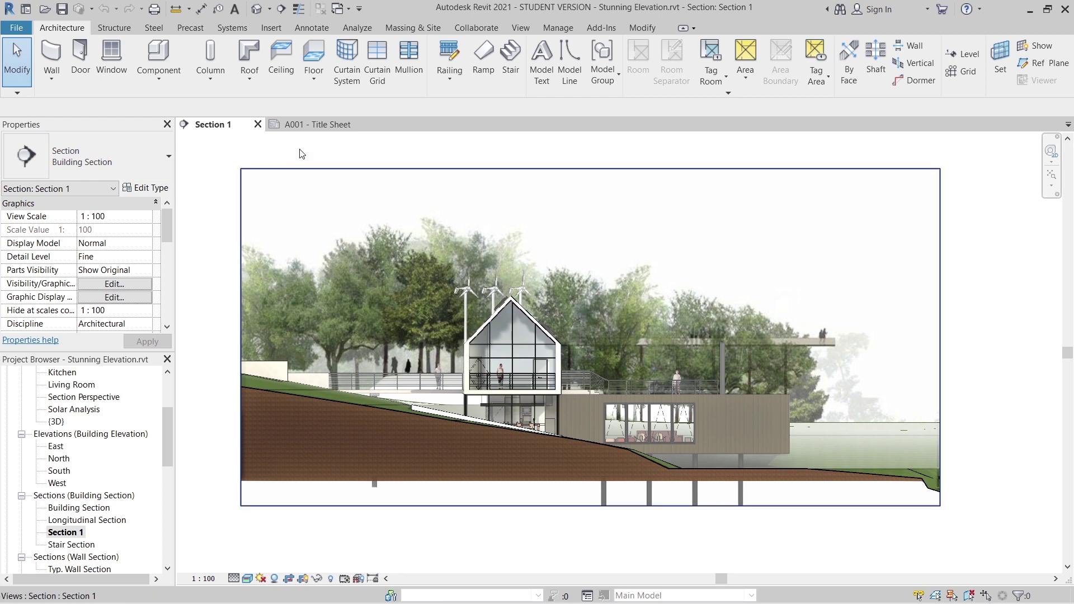
# Switch to the basic sample project and open its Level 1 floor plan
pyautogui.click(304, 125)
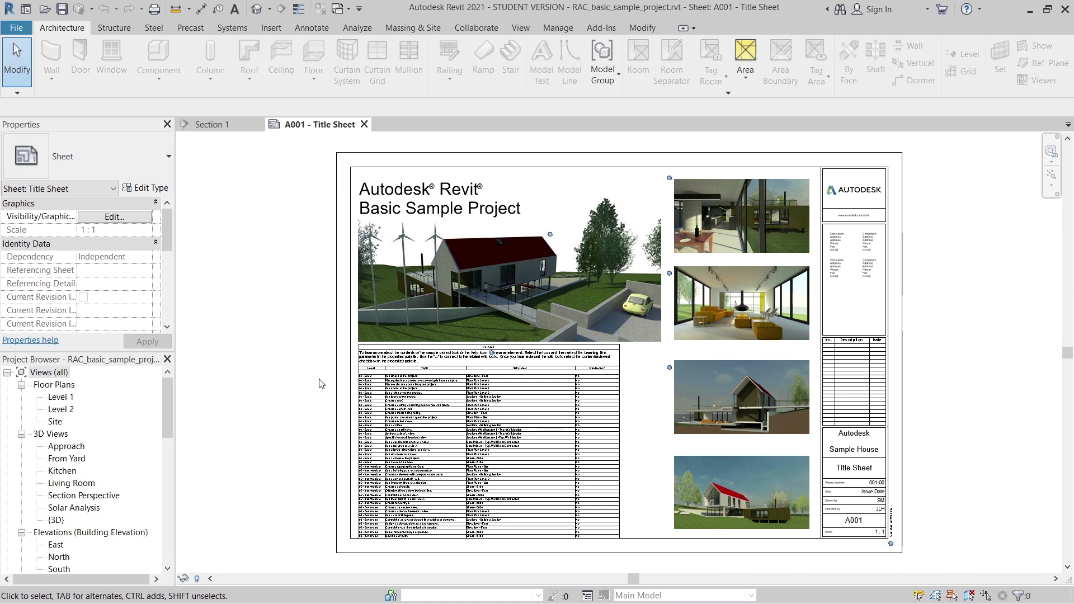
pyautogui.click(66, 400)
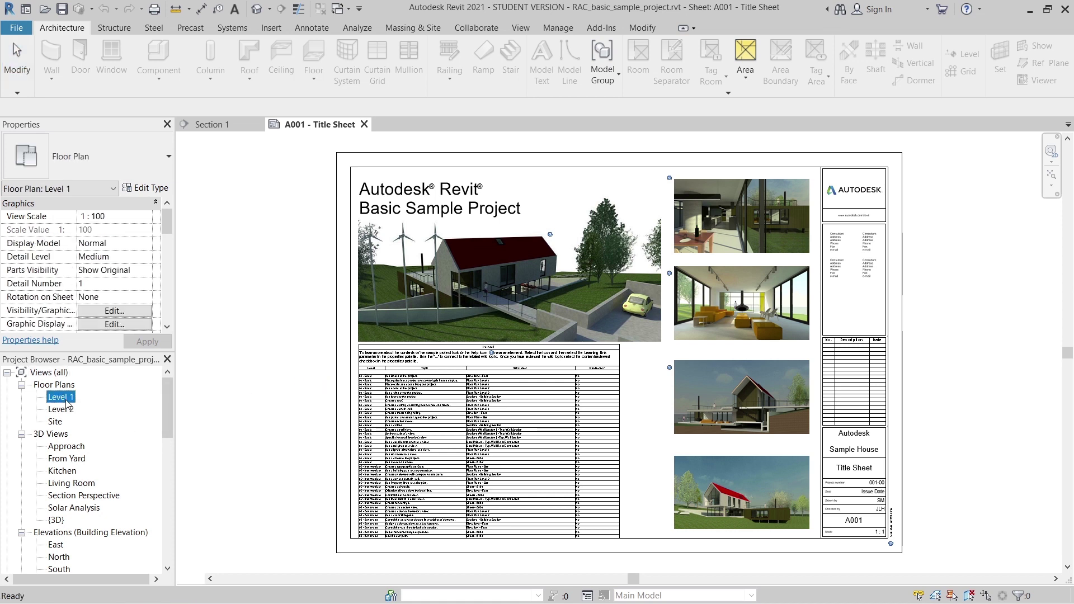
pyautogui.doubleClick(65, 399)
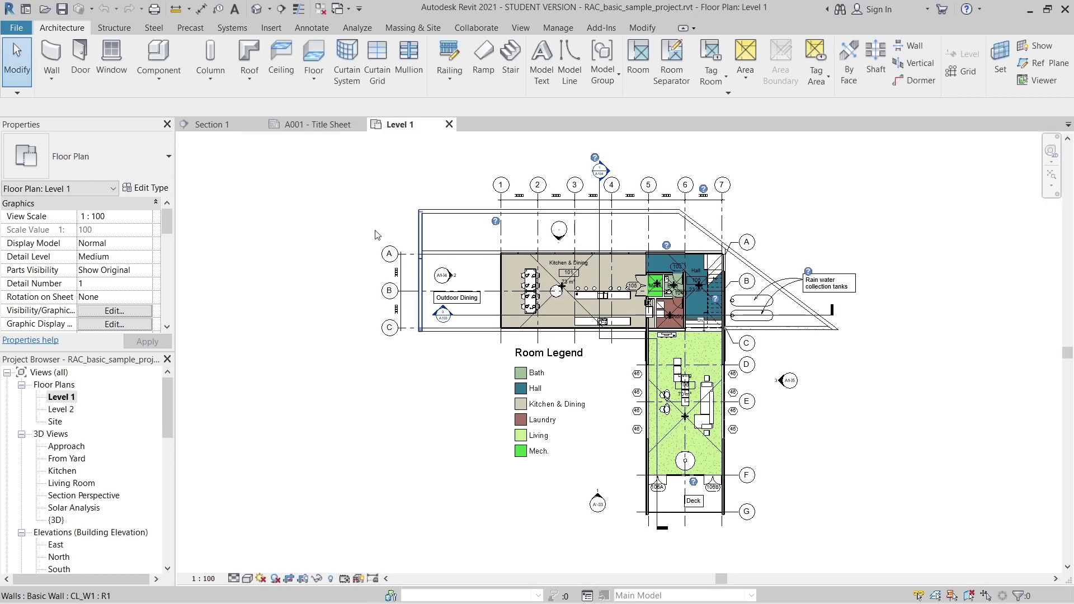
# Draw a vertical building section line outside the Outdoor Dining end of the house, spanning the full height of the plan
pyautogui.click(270, 9)
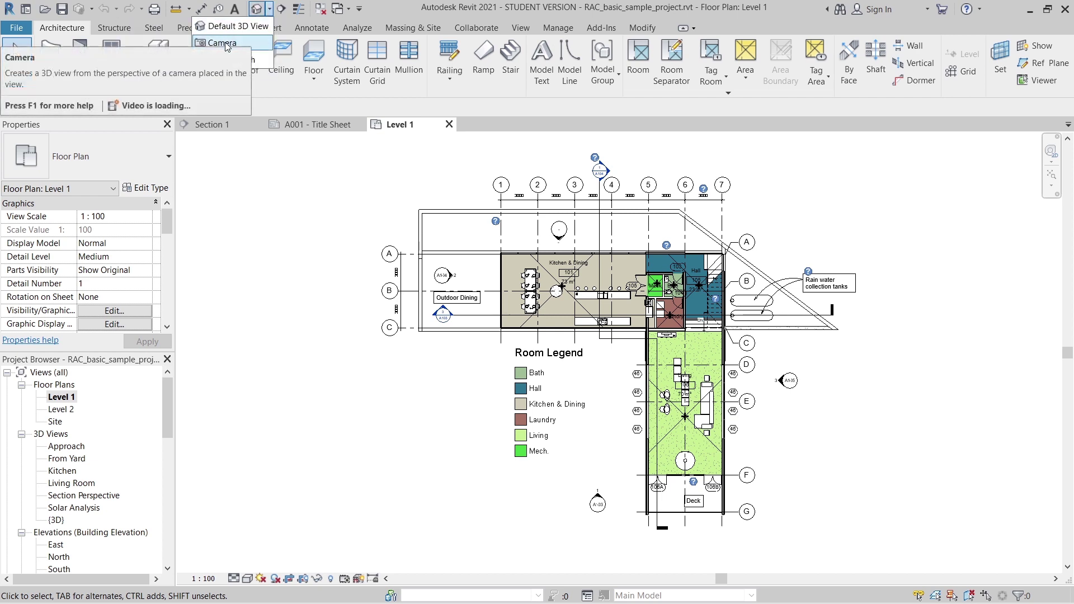
pyautogui.click(281, 9)
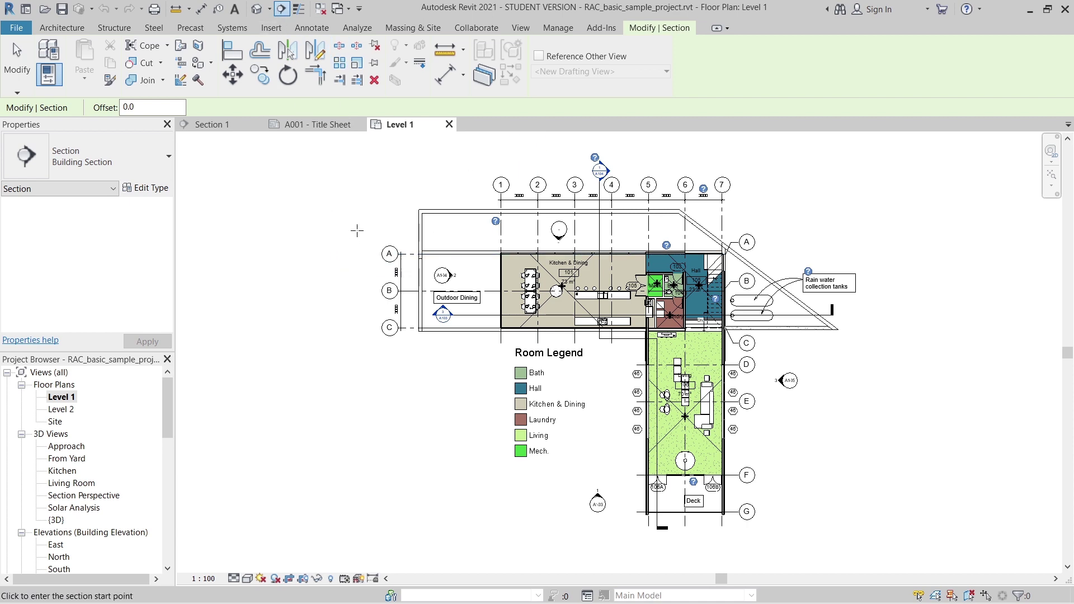
pyautogui.click(354, 172)
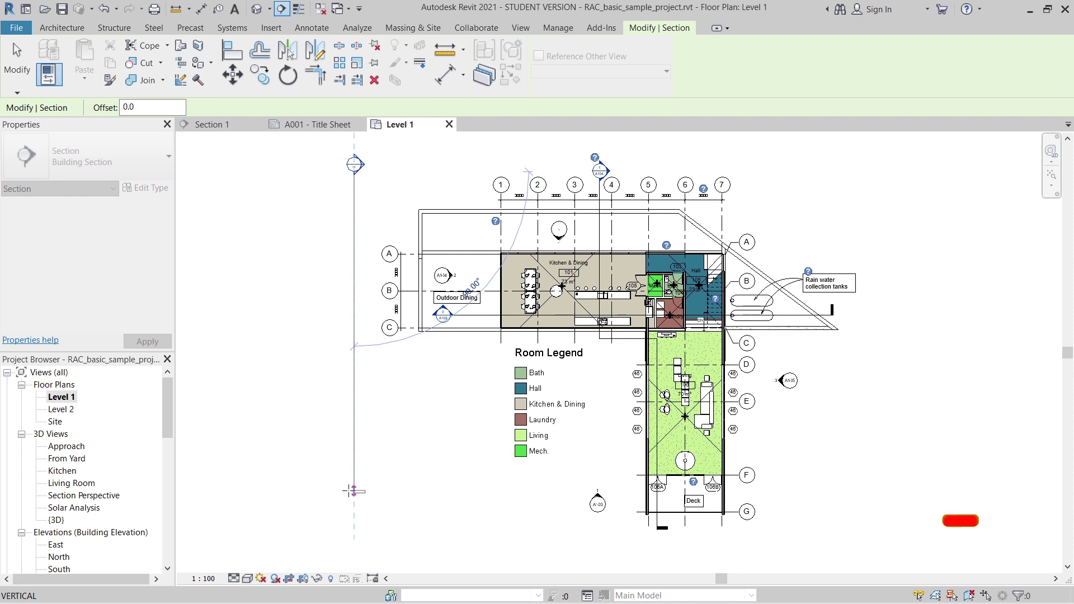
pyautogui.click(354, 491)
pyautogui.press('Escape')
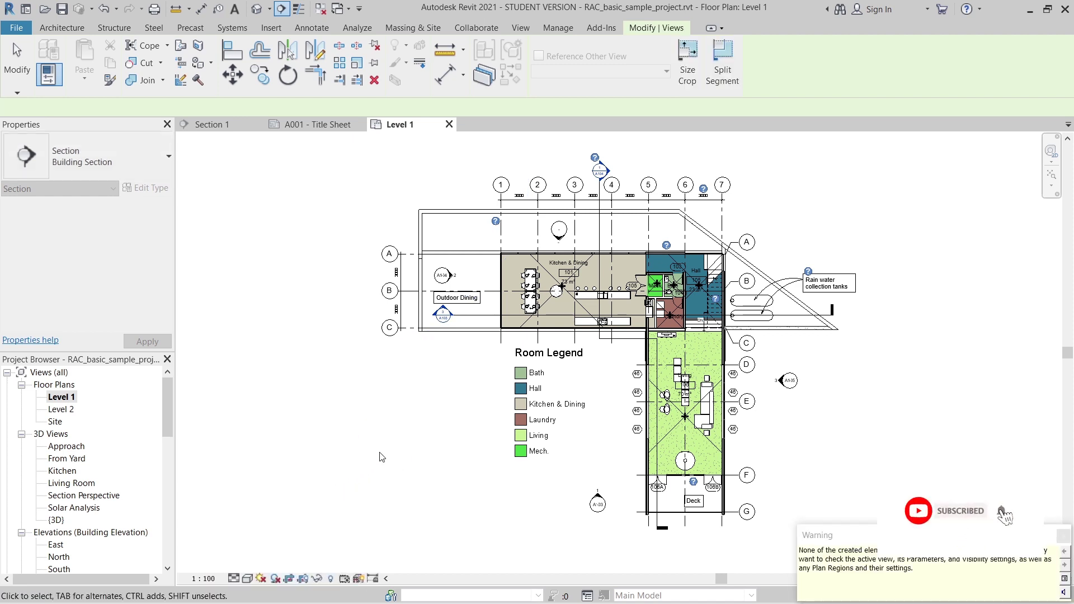
pyautogui.moveTo(898, 535); pyautogui.dragTo(477, 267)
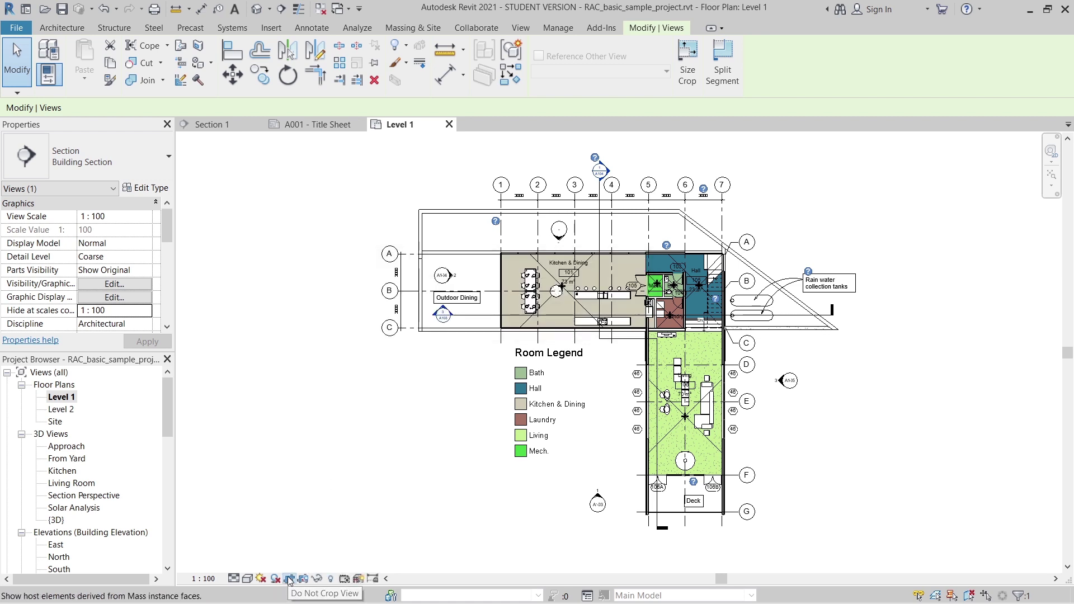
# Adjust the far clip depth of the new section so it reaches just beyond the house's far end
pyautogui.click(367, 353)
pyautogui.scroll(-3, 358, 391)
pyautogui.click(342, 401)
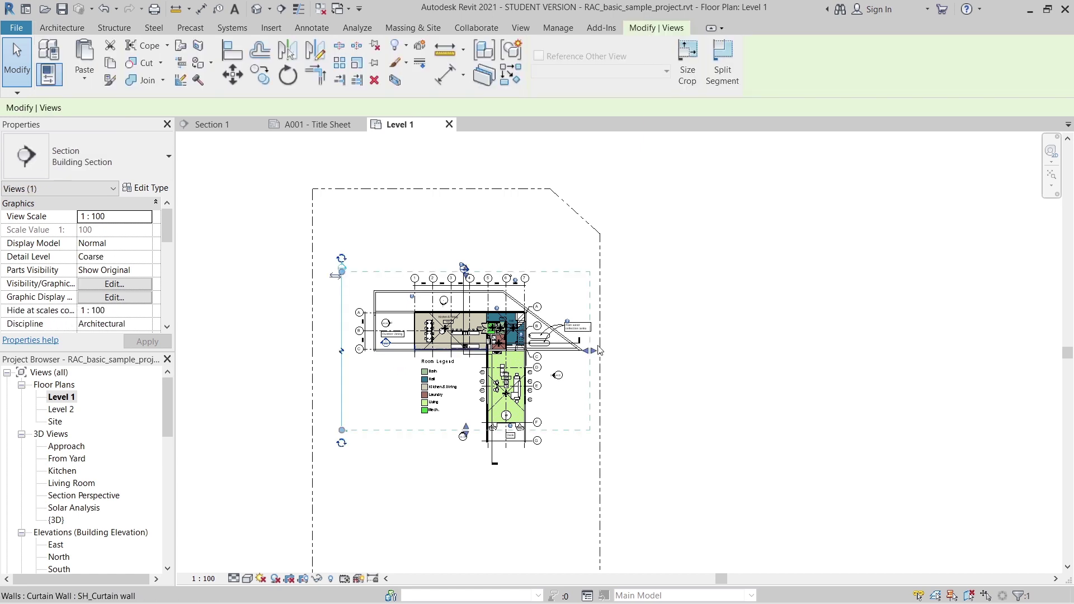
pyautogui.moveTo(581, 357); pyautogui.dragTo(578, 356)
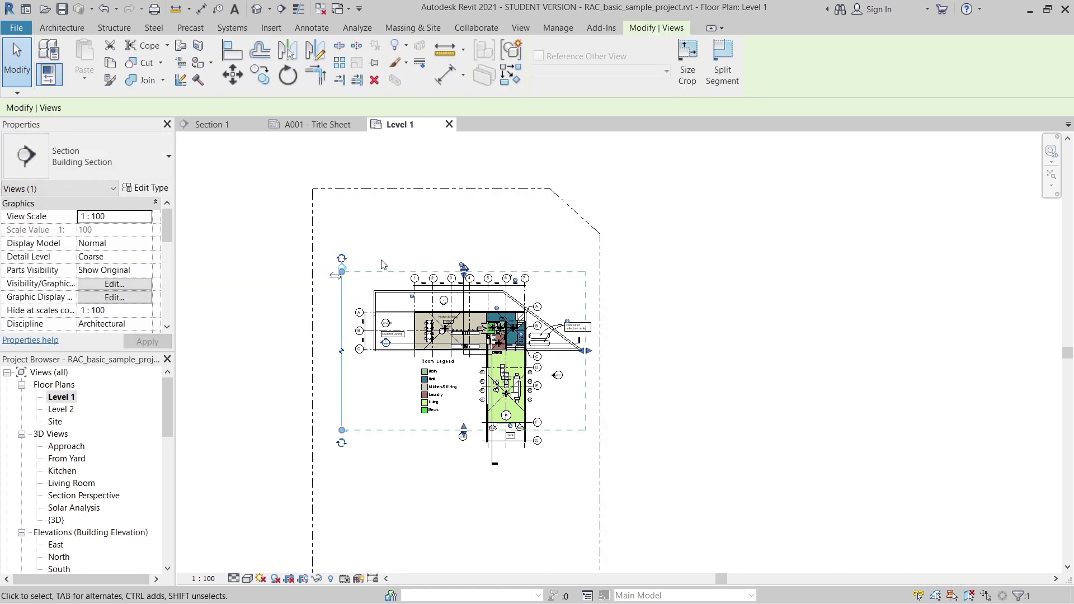
pyautogui.moveTo(586, 351)
pyautogui.mouseDown()
pyautogui.moveTo(465, 352)
pyautogui.moveTo(455, 356)
pyautogui.moveTo(589, 356)
pyautogui.moveTo(453, 367)
pyautogui.moveTo(585, 362)
pyautogui.mouseUp()
pyautogui.press('Escape')
pyautogui.scroll(3, 382, 313)
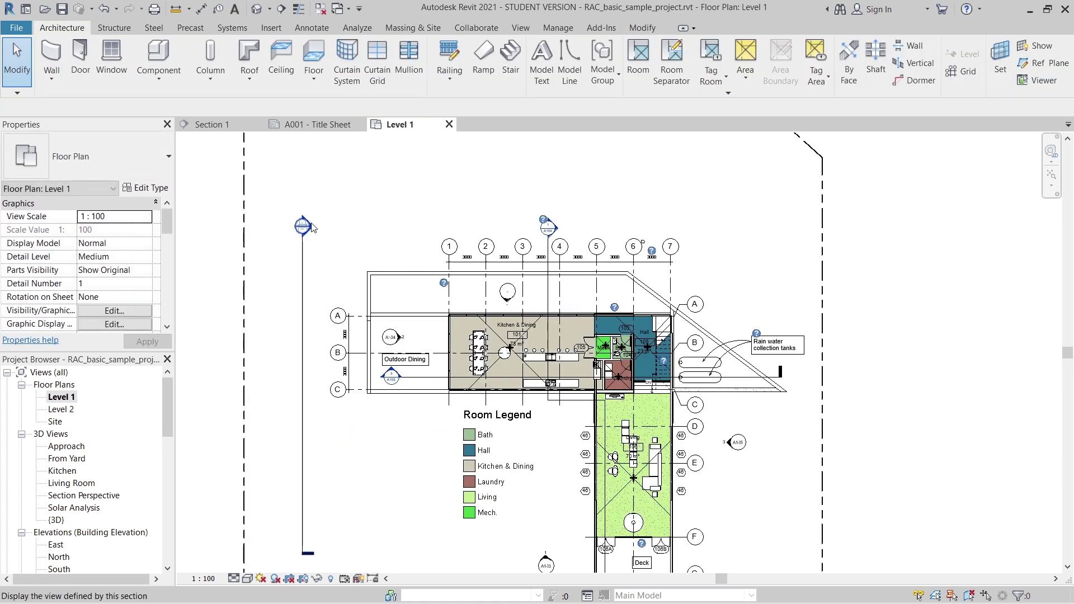
# Open the new section's view and extend its crop region on both sides and upward to take in the surrounding trees
pyautogui.doubleClick(312, 225)
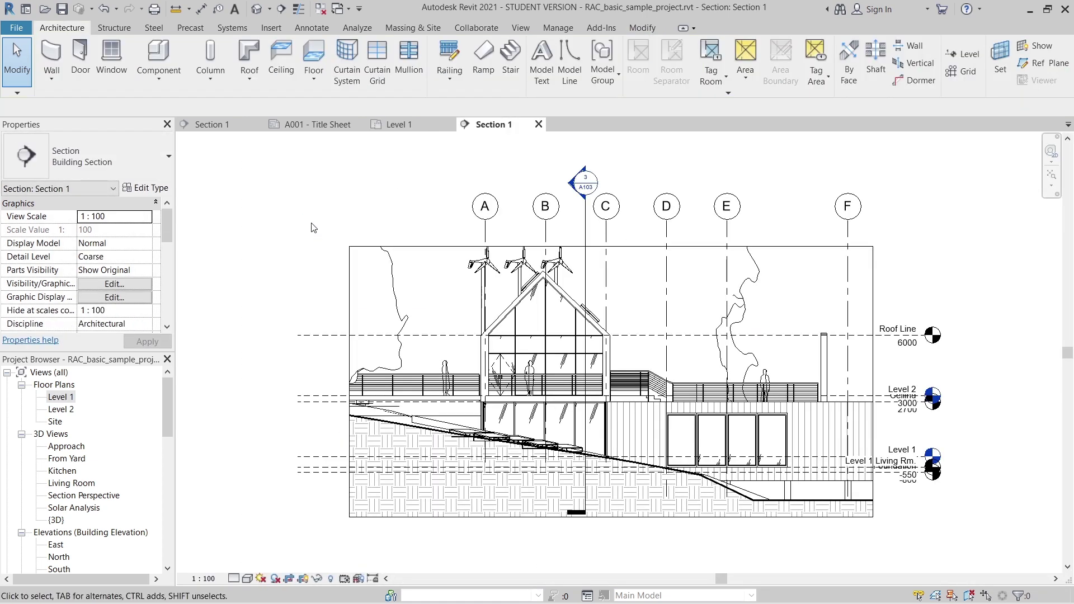
pyautogui.scroll(-2, 334, 235)
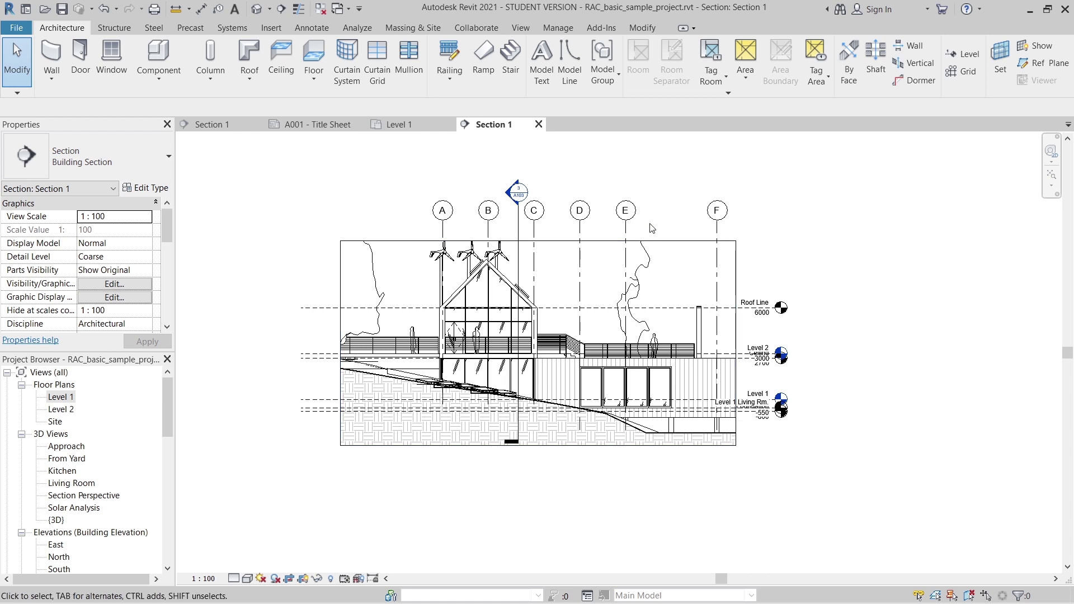
pyautogui.scroll(-1, 329, 351)
pyautogui.click(415, 307)
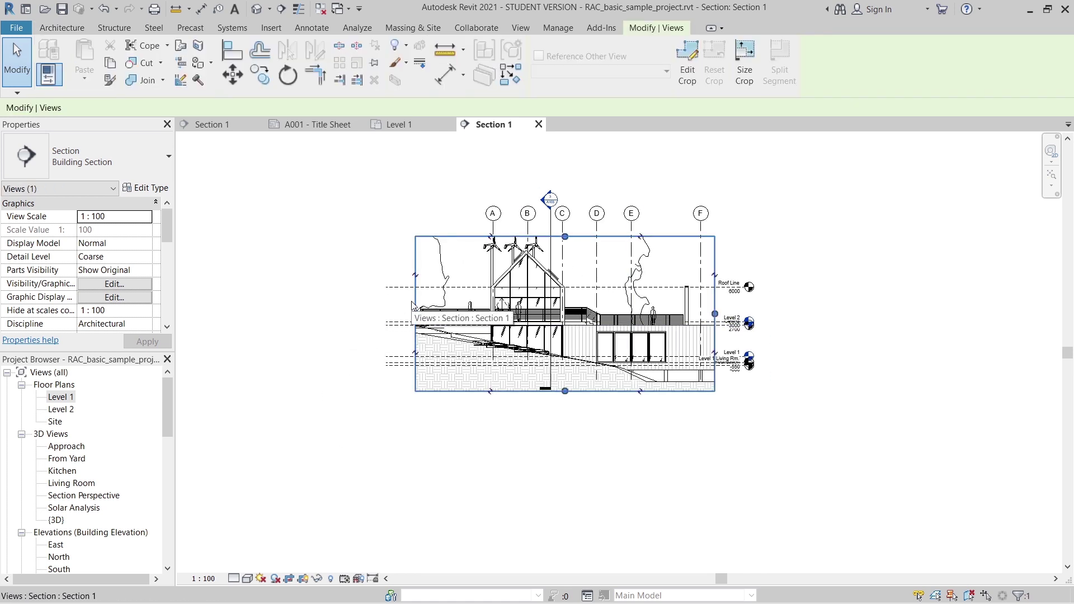
pyautogui.moveTo(415, 314); pyautogui.dragTo(343, 313)
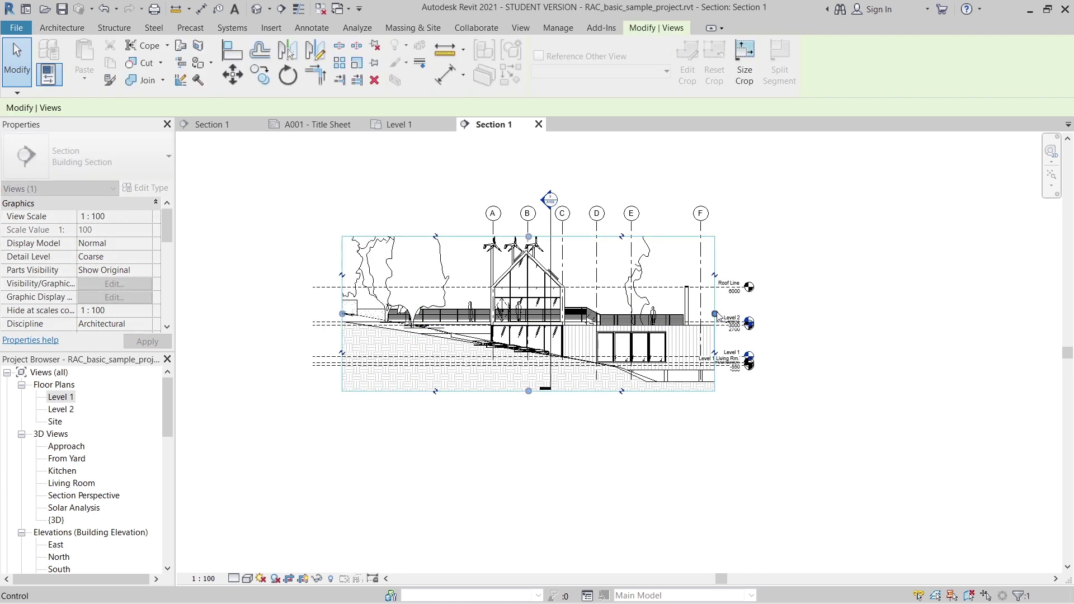
pyautogui.moveTo(793, 315); pyautogui.dragTo(793, 314)
pyautogui.moveTo(567, 236); pyautogui.dragTo(569, 178)
pyautogui.click(649, 167)
pyautogui.scroll(-3, 599, 207)
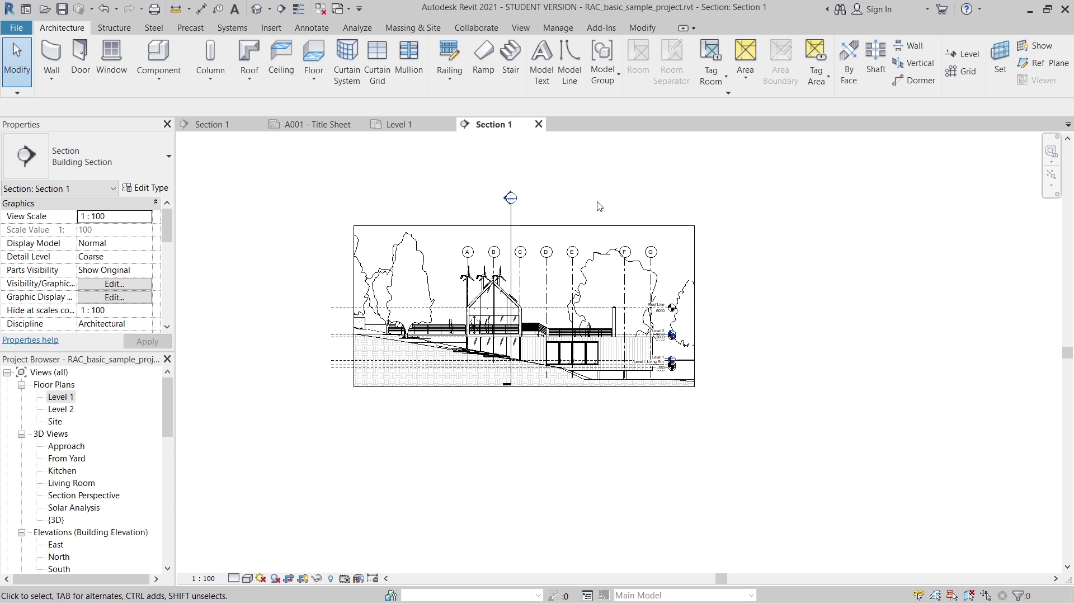
pyautogui.scroll(3, 599, 206)
pyautogui.scroll(-2, 587, 533)
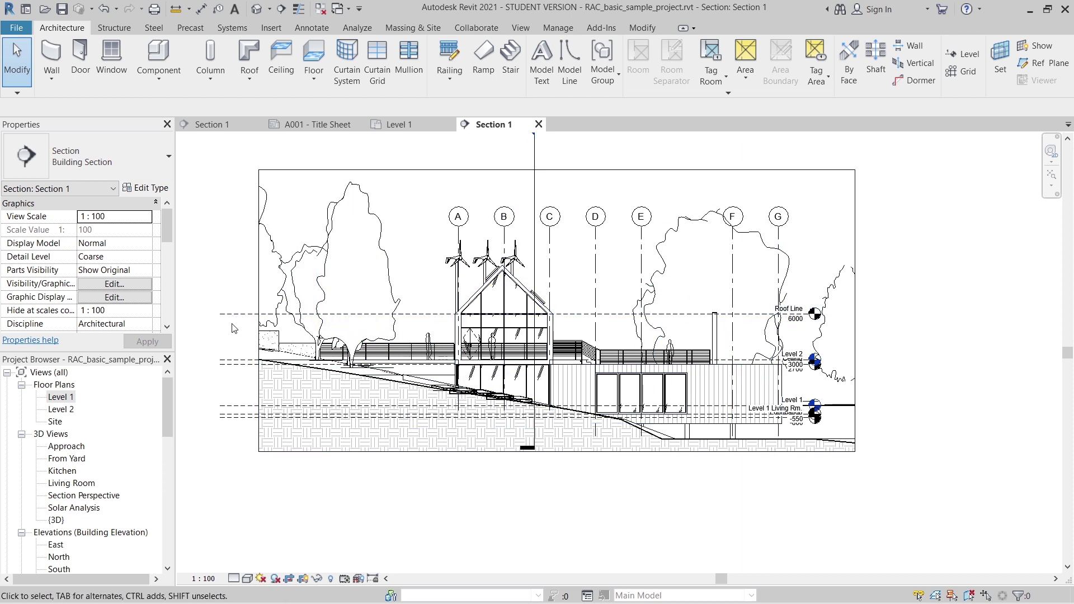
# Select all level lines and hide them in the section view
pyautogui.scroll(-2, 881, 348)
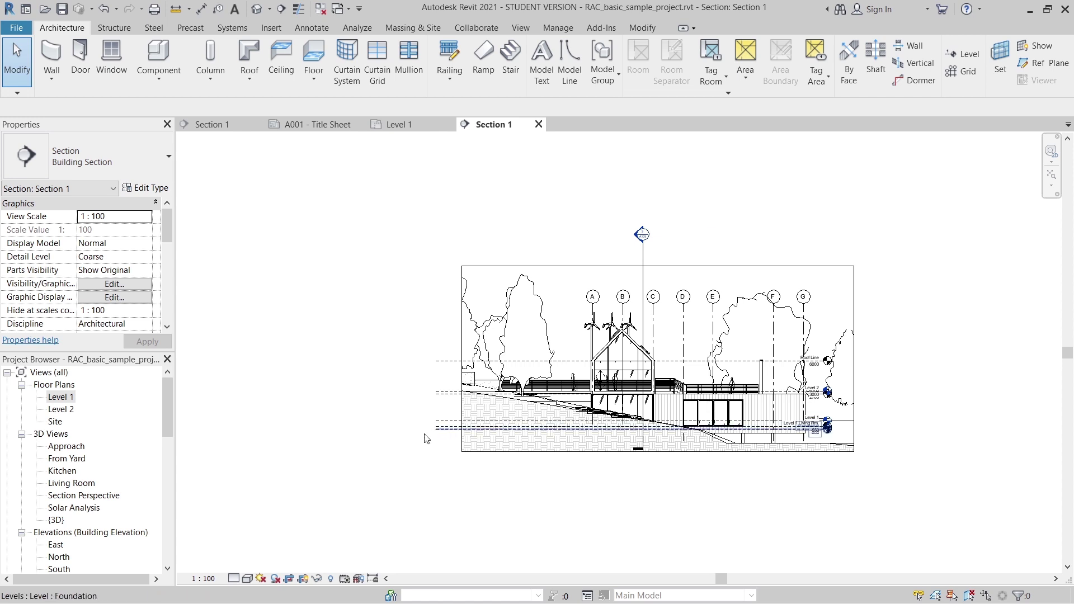
pyautogui.scroll(2, 426, 437)
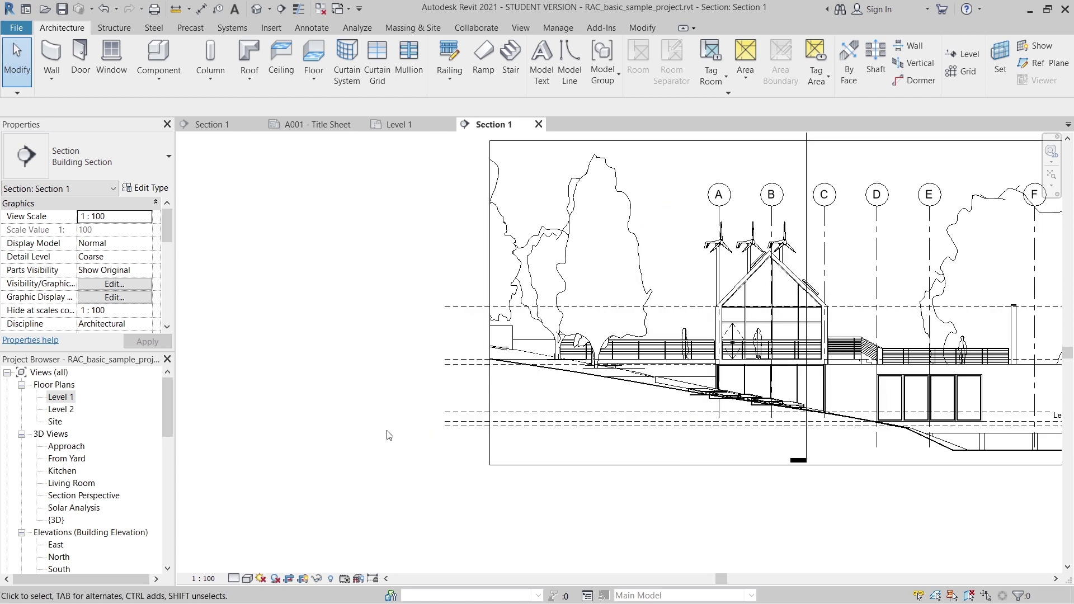
pyautogui.click(413, 357)
pyautogui.press('s')
pyautogui.press('a')
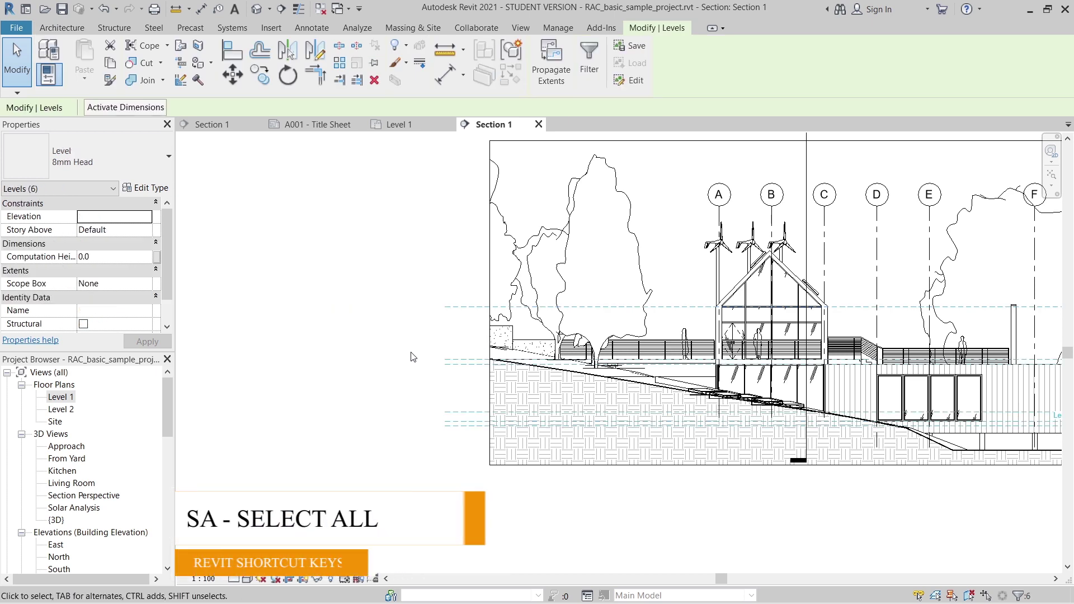
pyautogui.press('Escape')
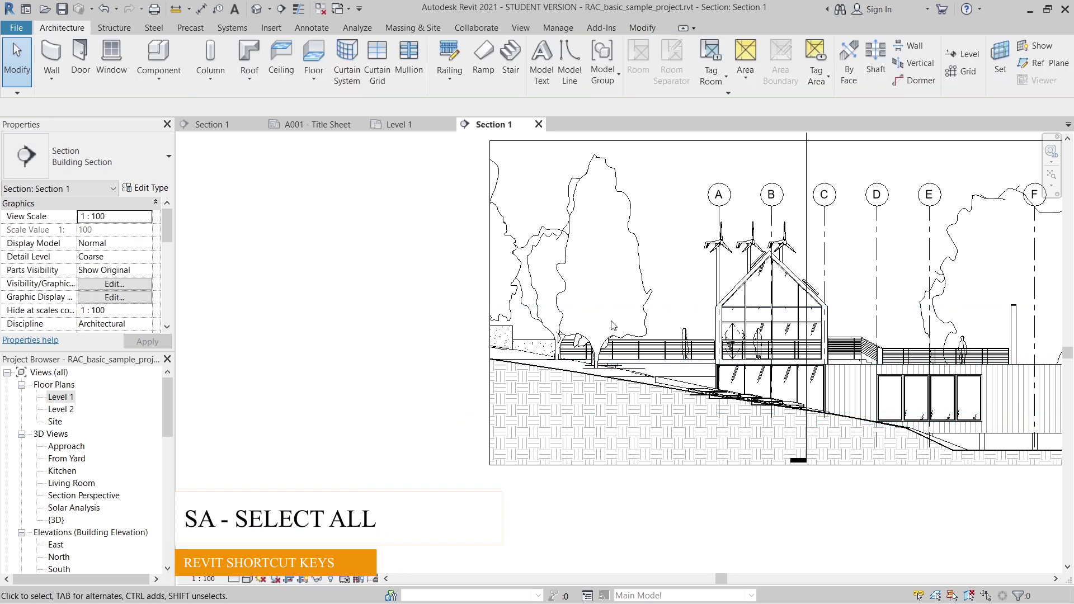
# Select all grid lines and hide them in the section view
pyautogui.scroll(-2, 612, 326)
pyautogui.click(585, 348)
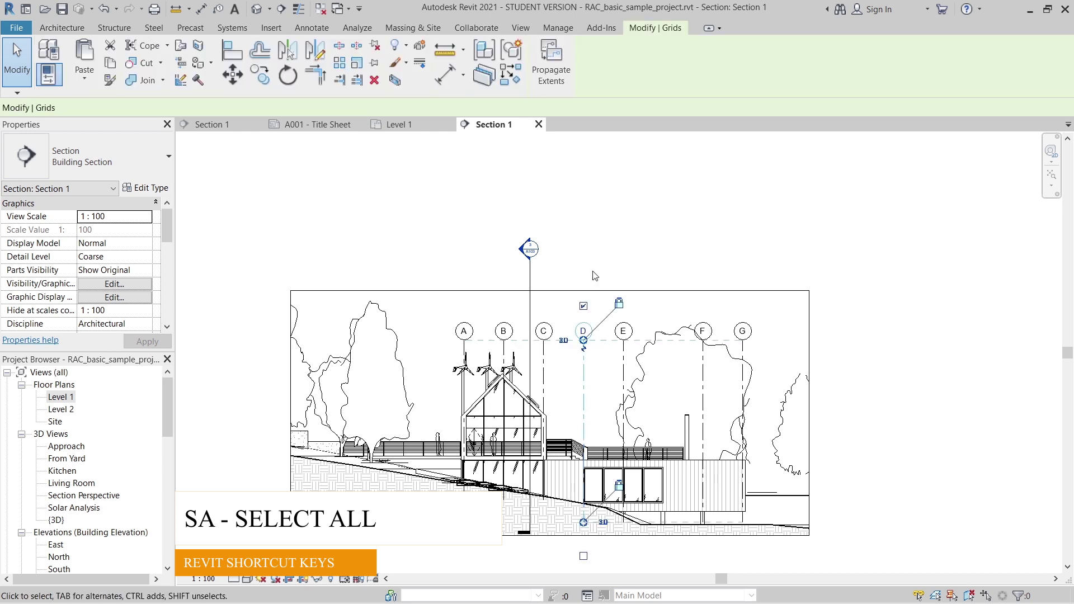
pyautogui.press('s')
pyautogui.press('a')
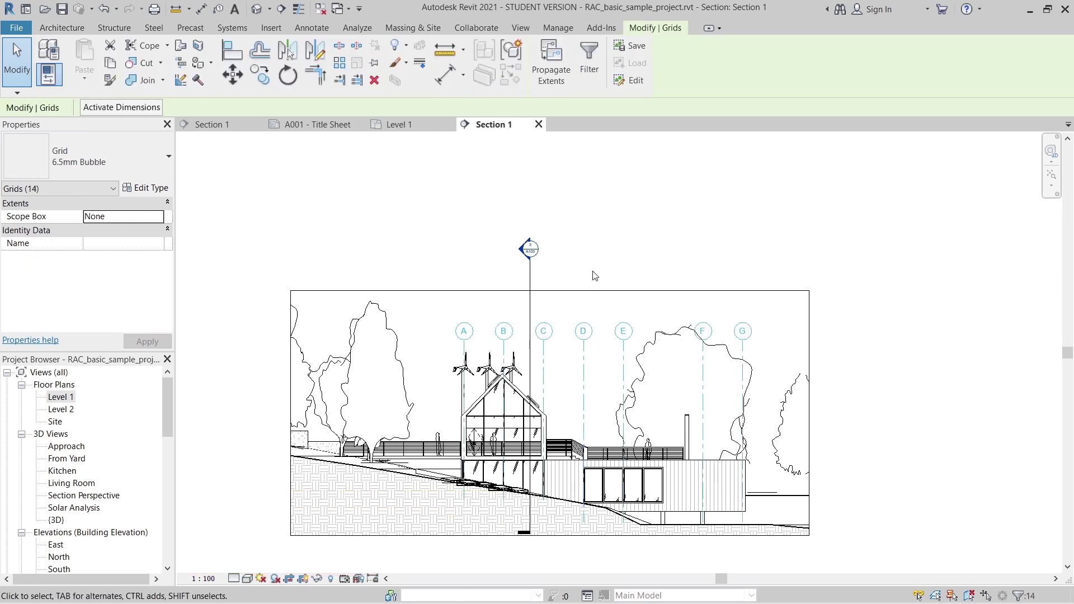
pyautogui.press('e')
pyautogui.press('h')
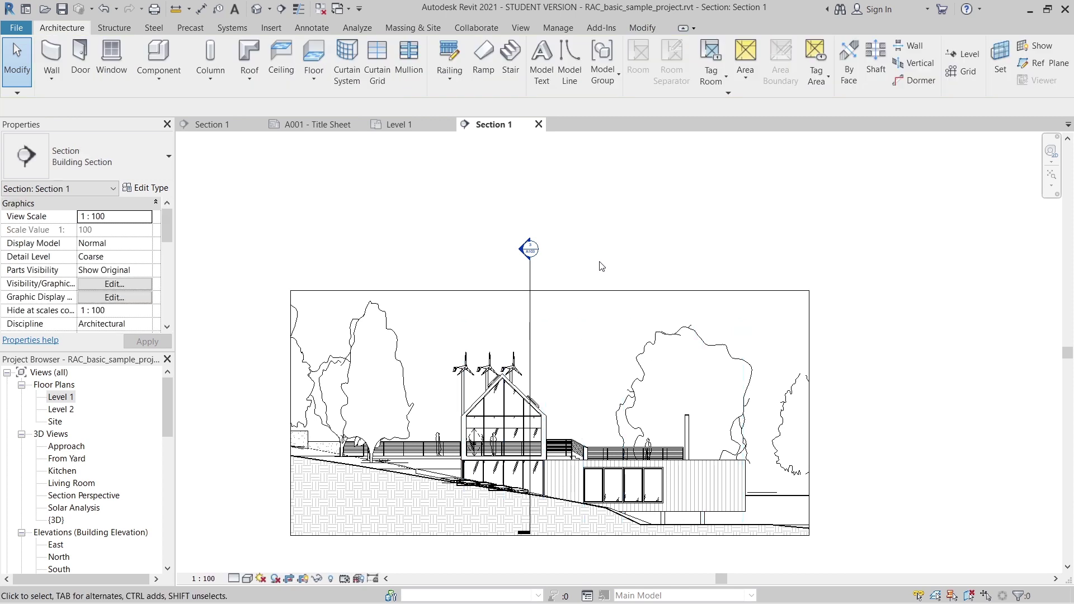
# Hide the section marker that crosses the house in this view
pyautogui.click(435, 266)
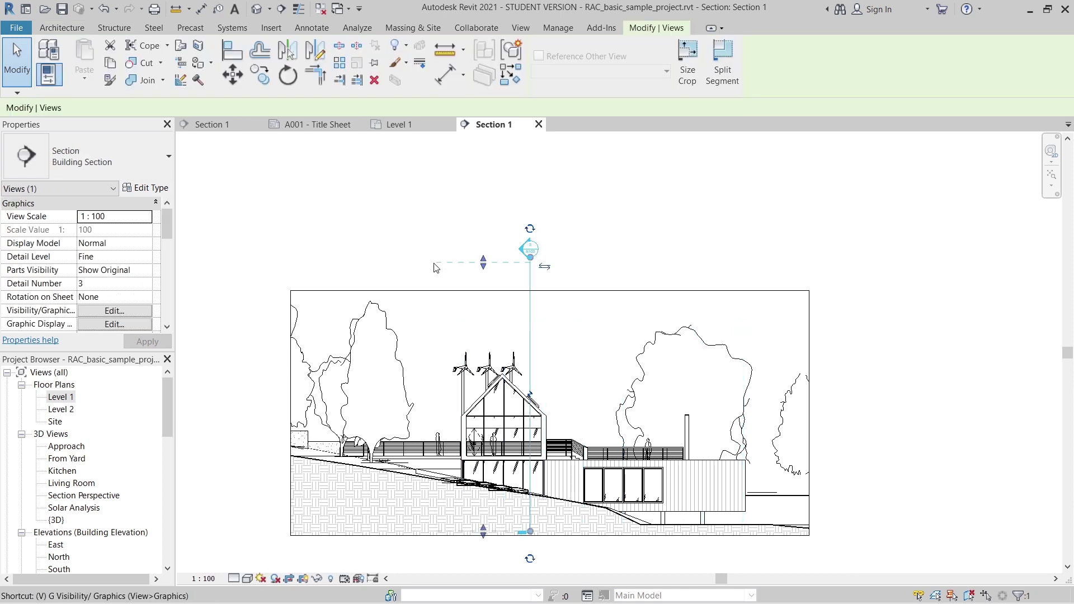
pyautogui.press('e')
pyautogui.press('h')
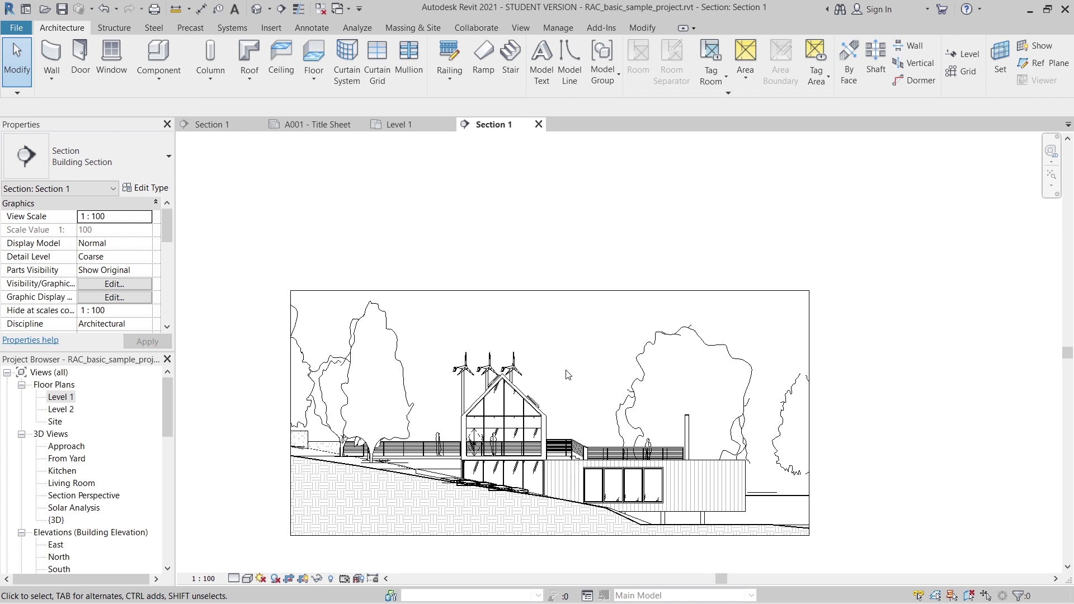
# Widen the section's crop region on both sides to include more of the outer trees and terrain
pyautogui.moveTo(574, 381); pyautogui.dragTo(574, 324, button='middle')
pyautogui.click(810, 338)
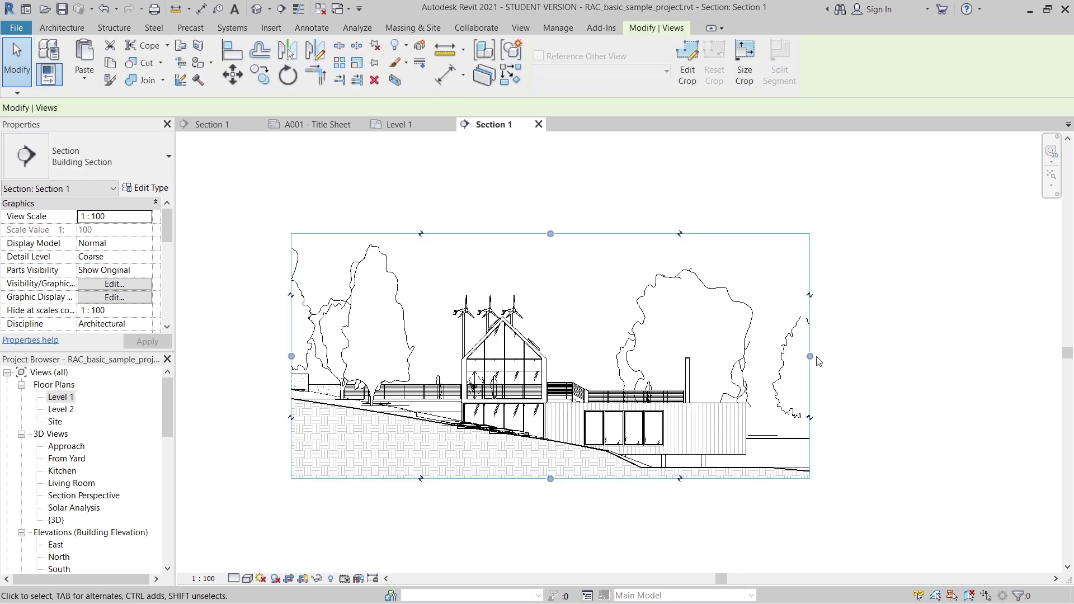
pyautogui.moveTo(854, 356); pyautogui.dragTo(887, 355)
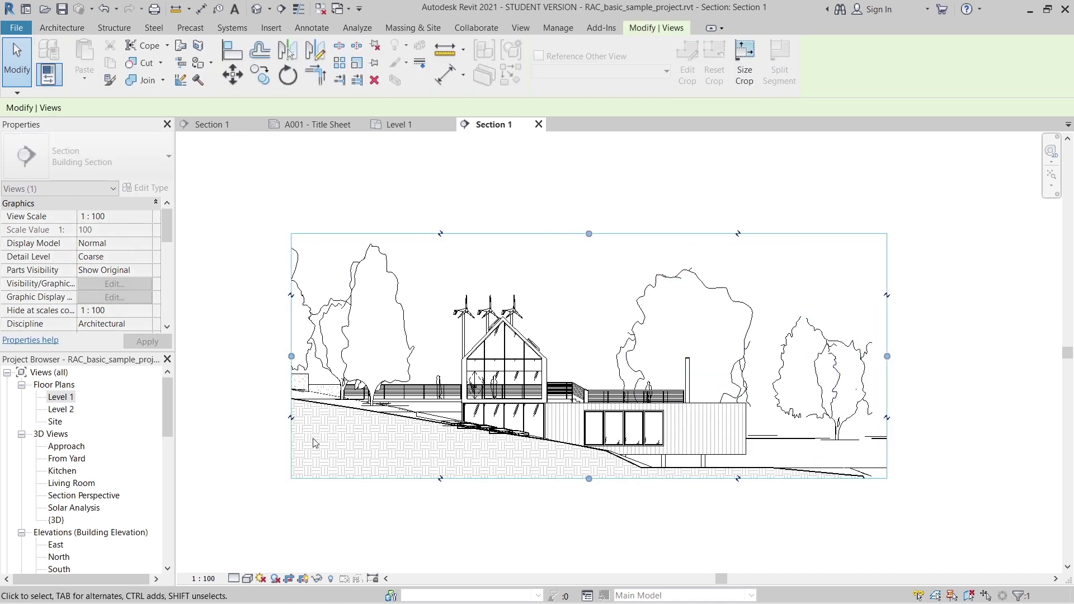
pyautogui.moveTo(291, 356); pyautogui.dragTo(259, 356)
pyautogui.scroll(-2, 492, 230)
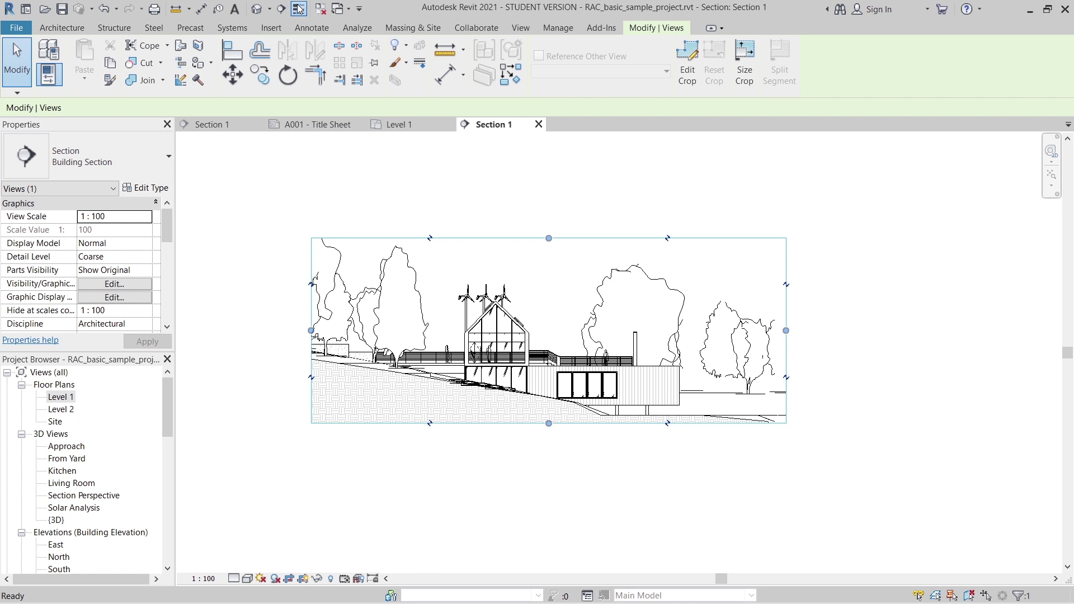
pyautogui.press('Escape')
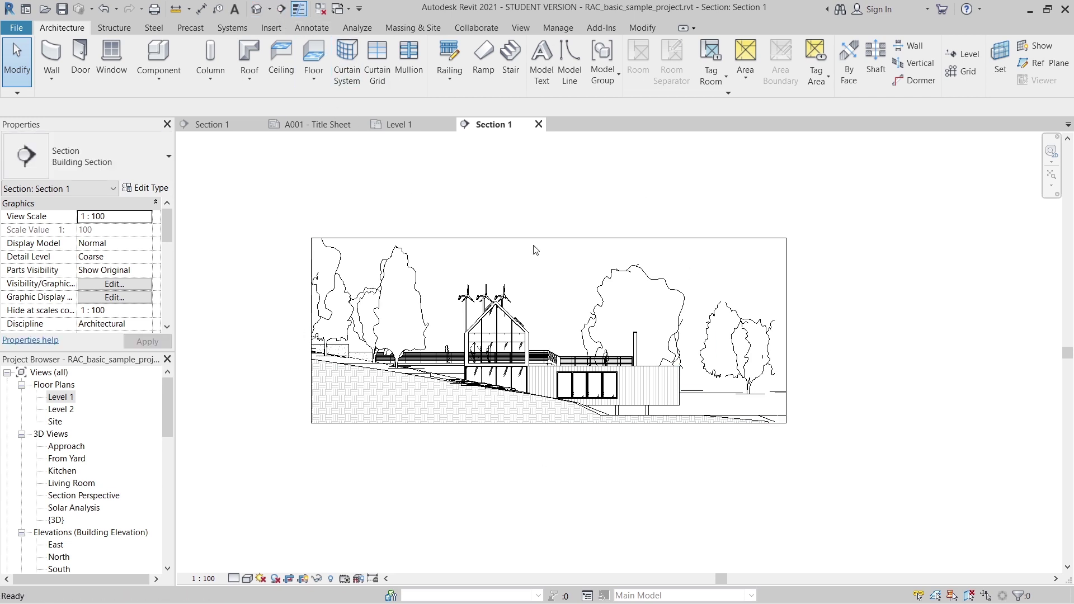
# Inspect the line work around the glazed gable and set the section view's detail level to Fine
pyautogui.scroll(5, 473, 339)
pyautogui.scroll(4, 443, 305)
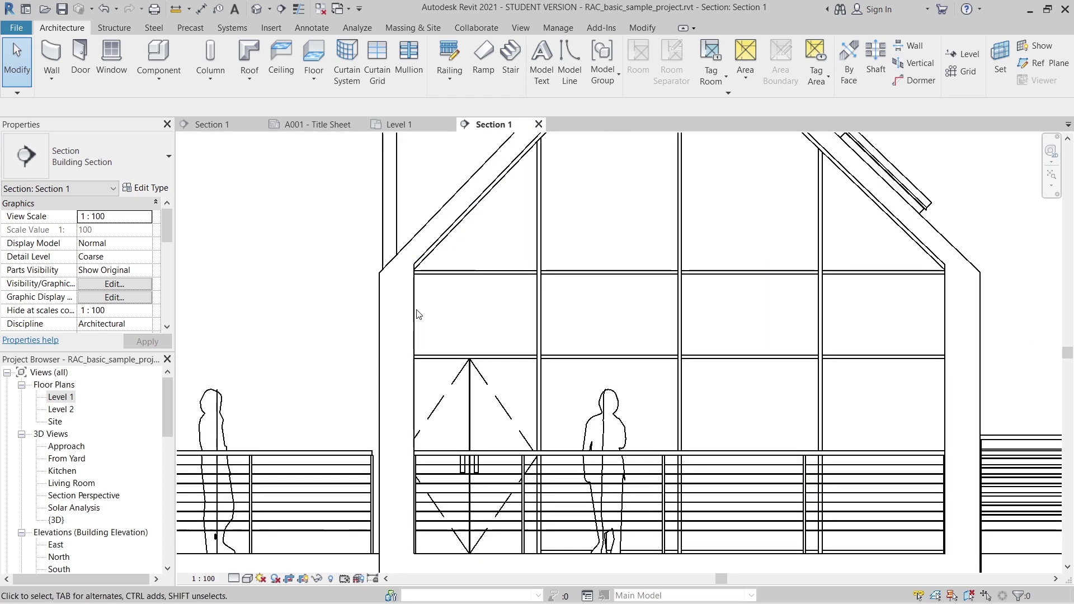
pyautogui.scroll(-4, 451, 292)
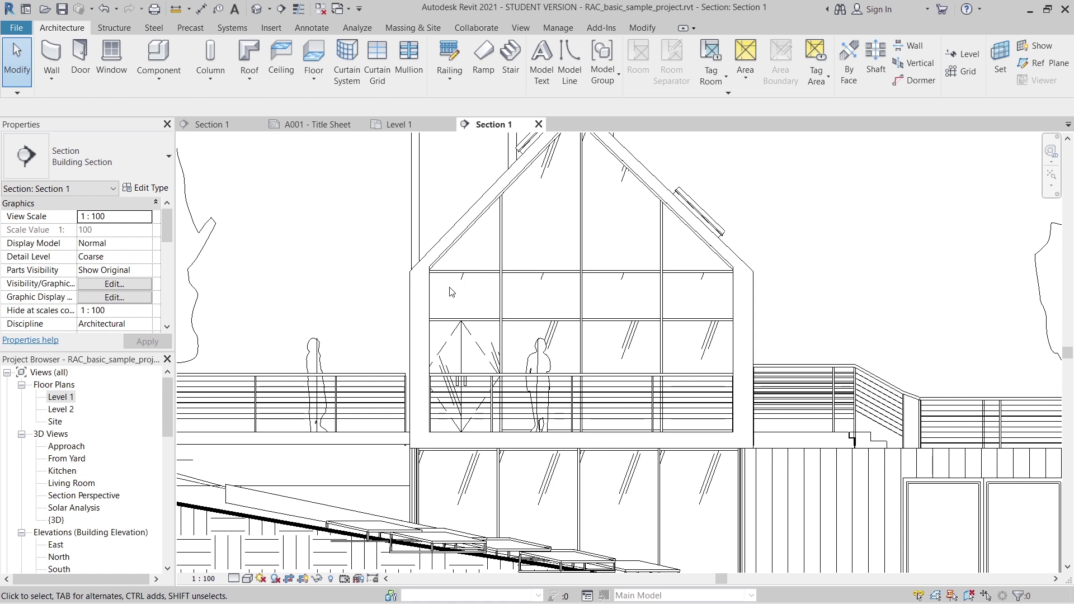
pyautogui.scroll(-4, 451, 291)
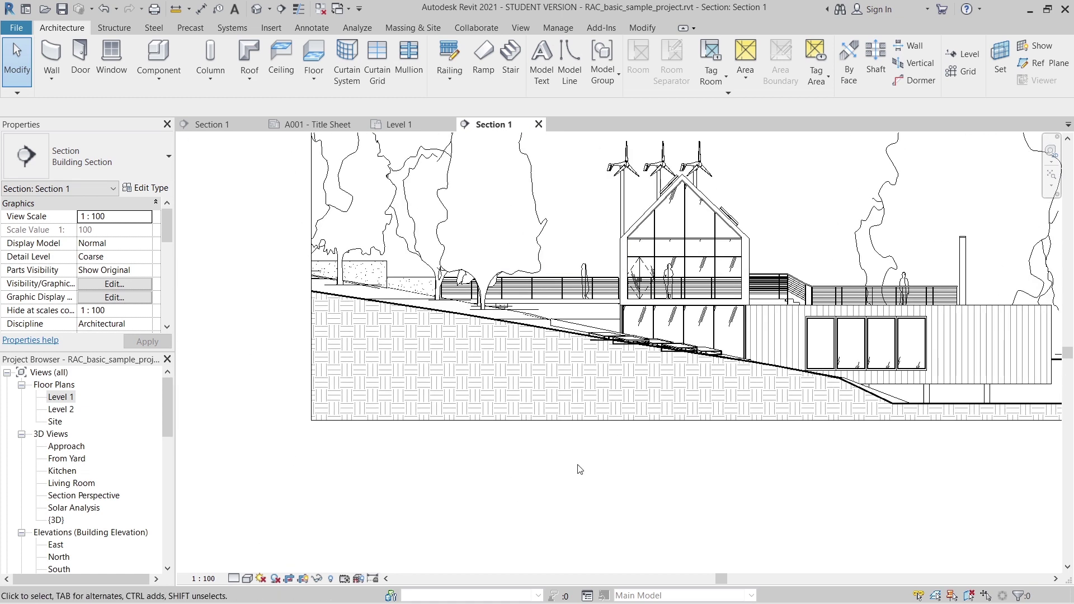
pyautogui.click(233, 579)
pyautogui.click(258, 566)
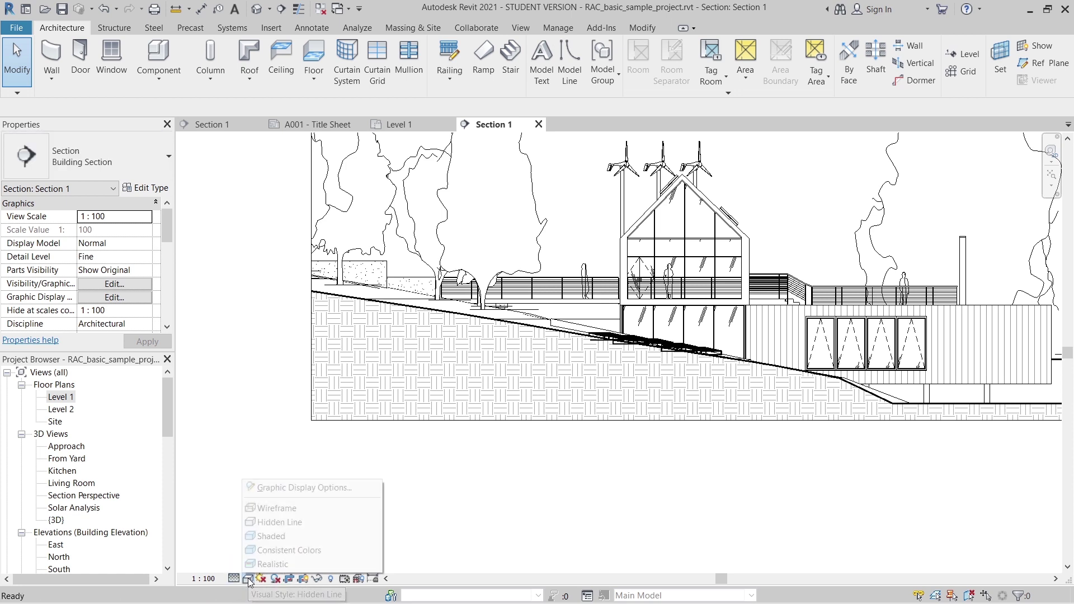
pyautogui.click(248, 578)
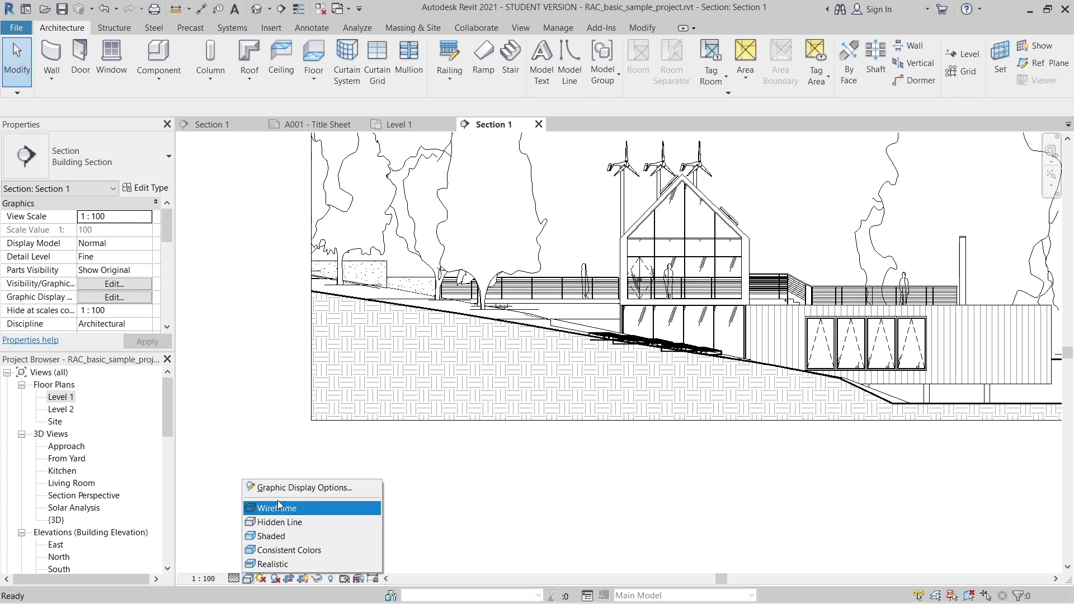
pyautogui.click(336, 491)
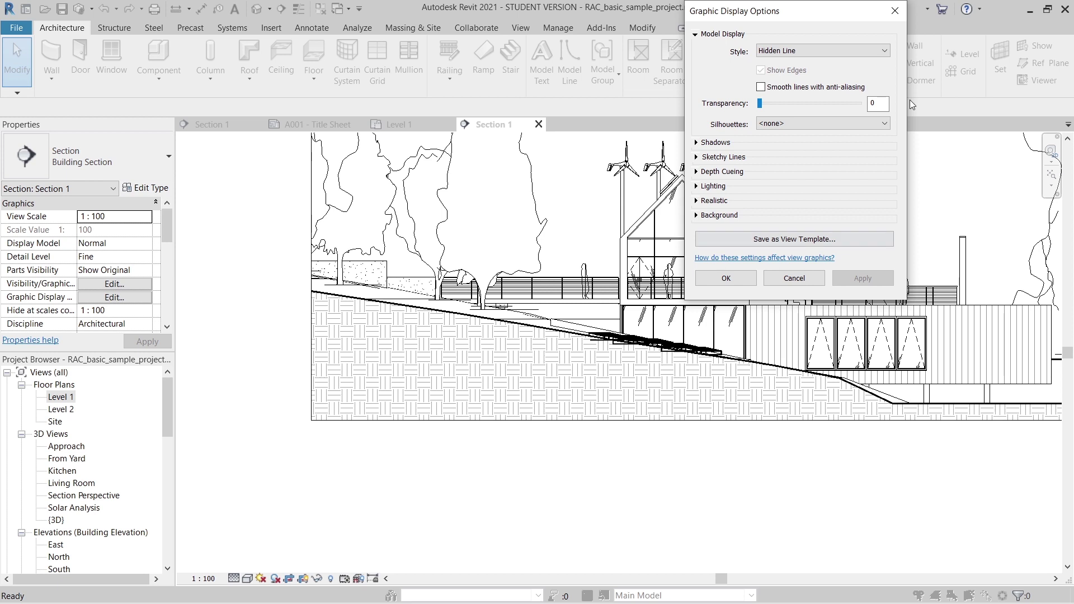
pyautogui.click(895, 10)
# In the section view's graphic display options, enable smooth lines with anti-aliasing, set silhouettes to Wide Lines and apply
pyautogui.scroll(-1, 889, 453)
pyautogui.moveTo(890, 453)
pyautogui.mouseDown(button='middle')
pyautogui.moveTo(611, 475)
pyautogui.moveTo(589, 497)
pyautogui.mouseUp(button='middle')
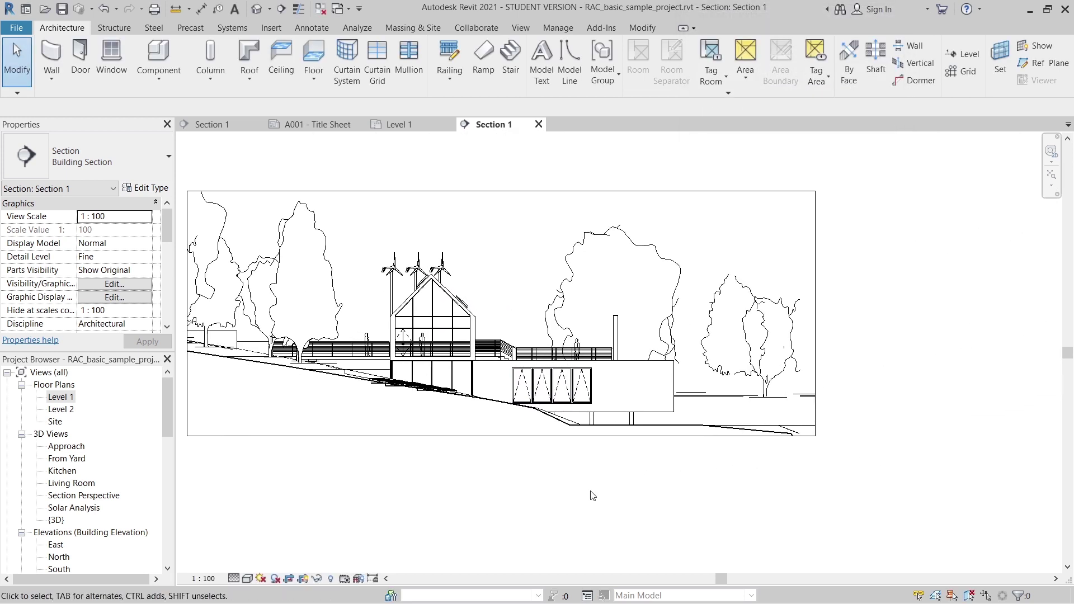
pyautogui.click(246, 578)
pyautogui.click(293, 487)
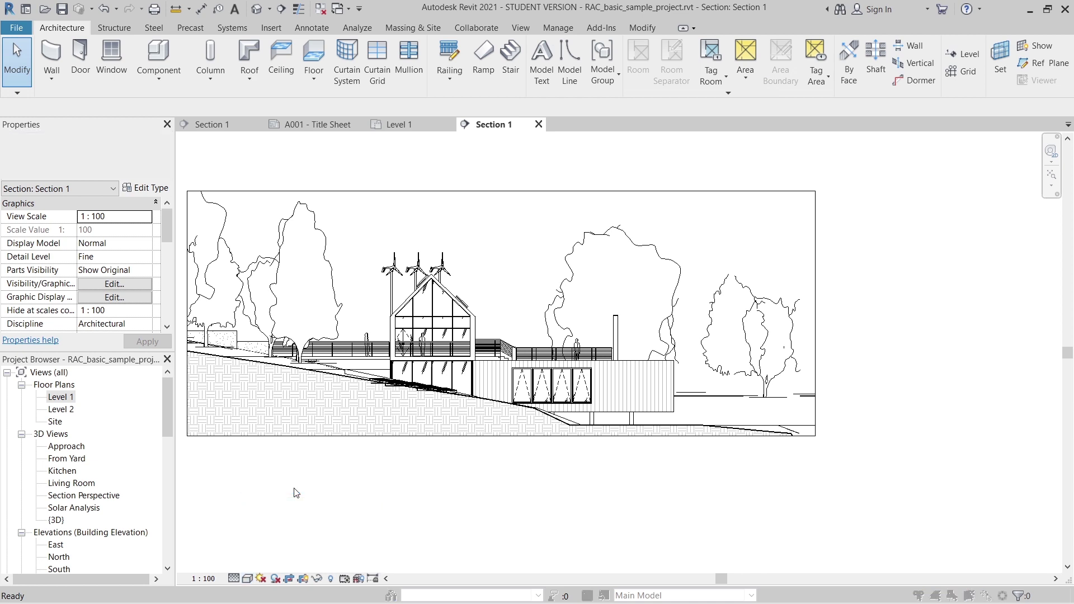
pyautogui.moveTo(818, 11); pyautogui.dragTo(804, 168)
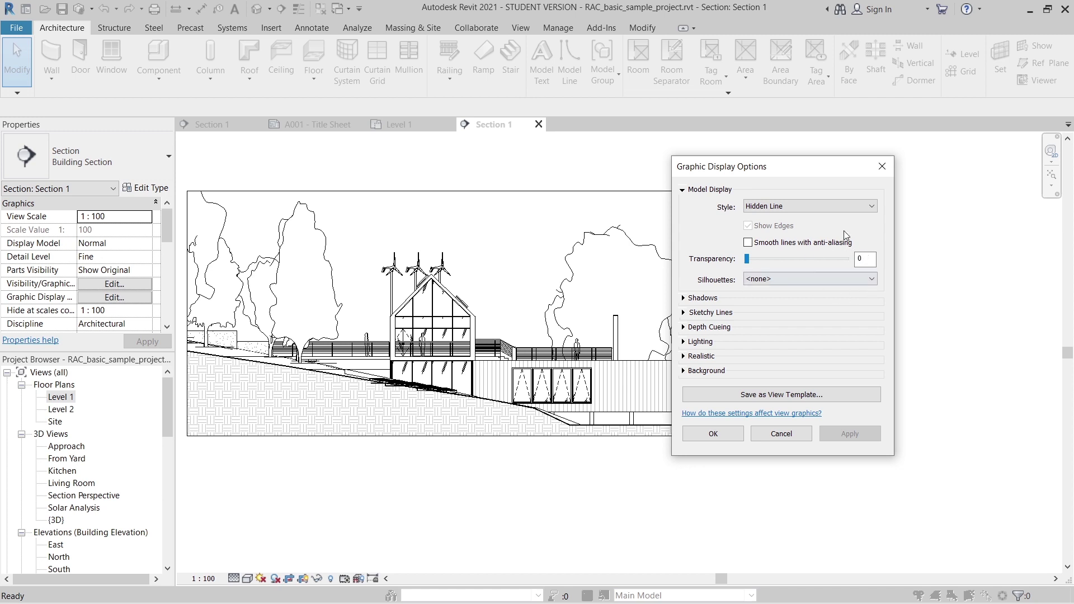
pyautogui.click(748, 243)
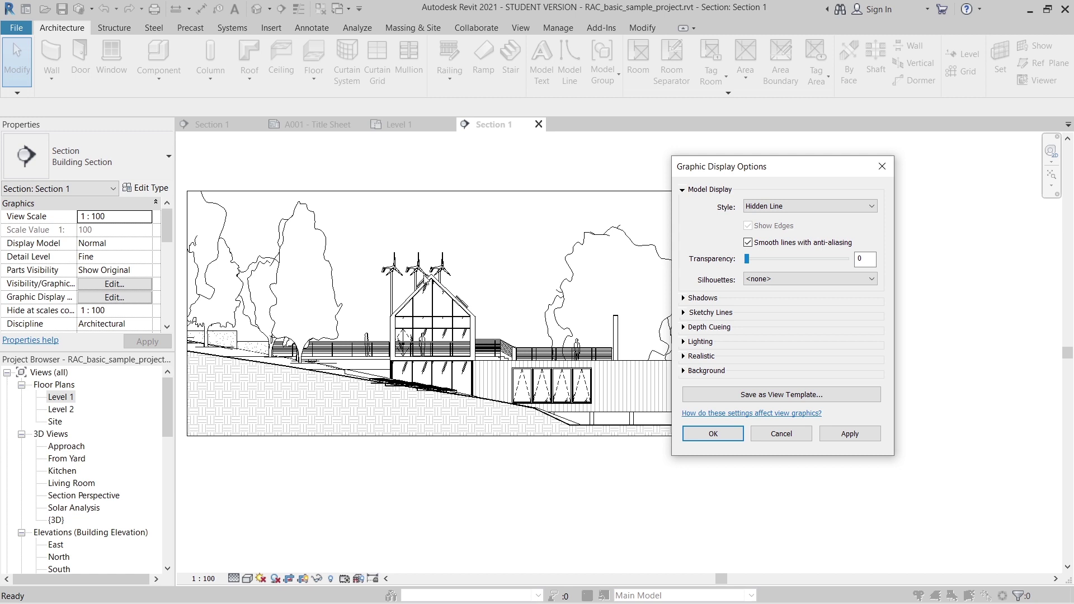
pyautogui.click(790, 281)
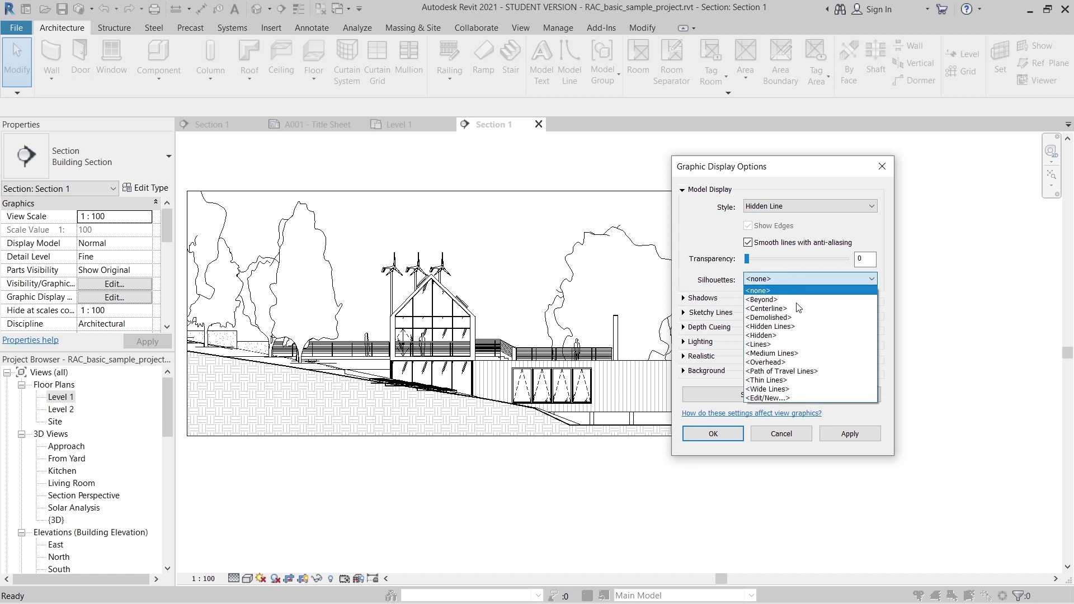
pyautogui.click(774, 390)
pyautogui.click(849, 435)
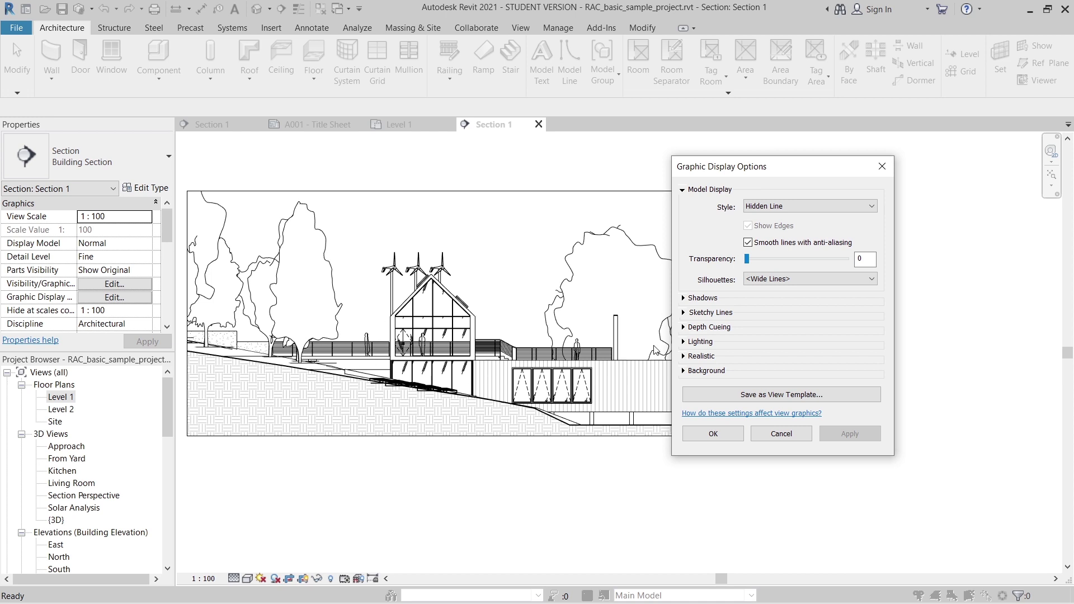
# Turn on cast shadows for the section view and apply the setting
pyautogui.moveTo(750, 170); pyautogui.dragTo(766, 66)
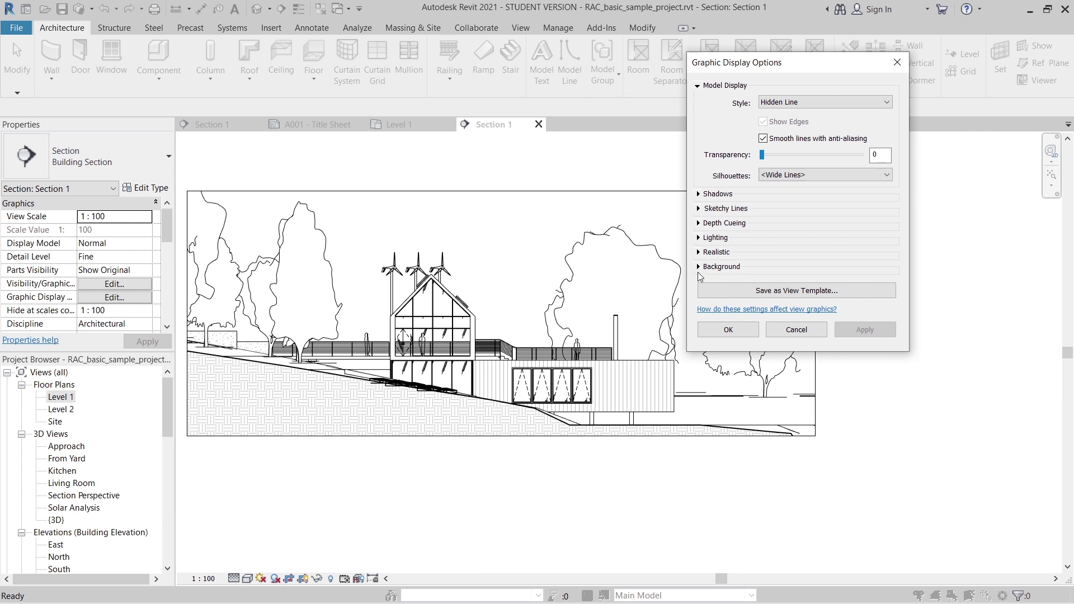
pyautogui.click(697, 194)
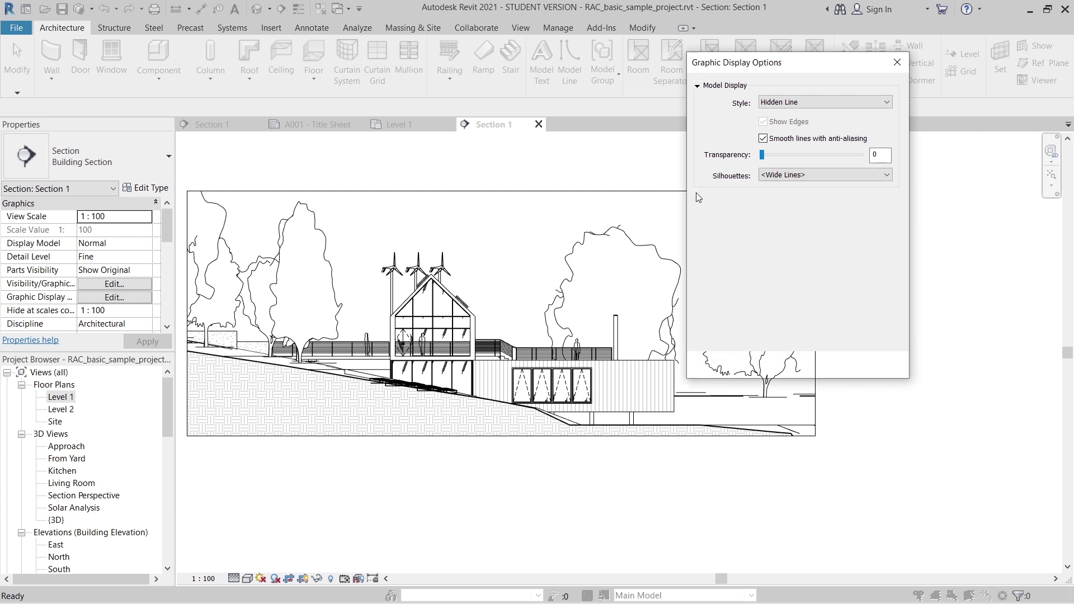
pyautogui.click(763, 203)
pyautogui.click(860, 358)
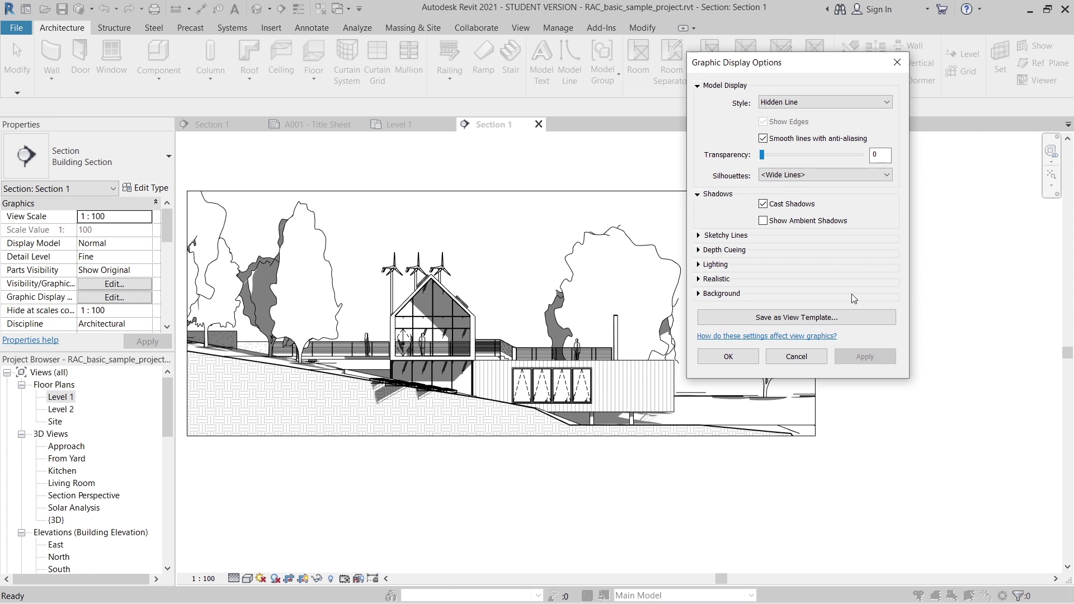
# Enable depth cueing with the near fade location at 20, raise the fade limit slightly above zero, and apply
pyautogui.click(699, 251)
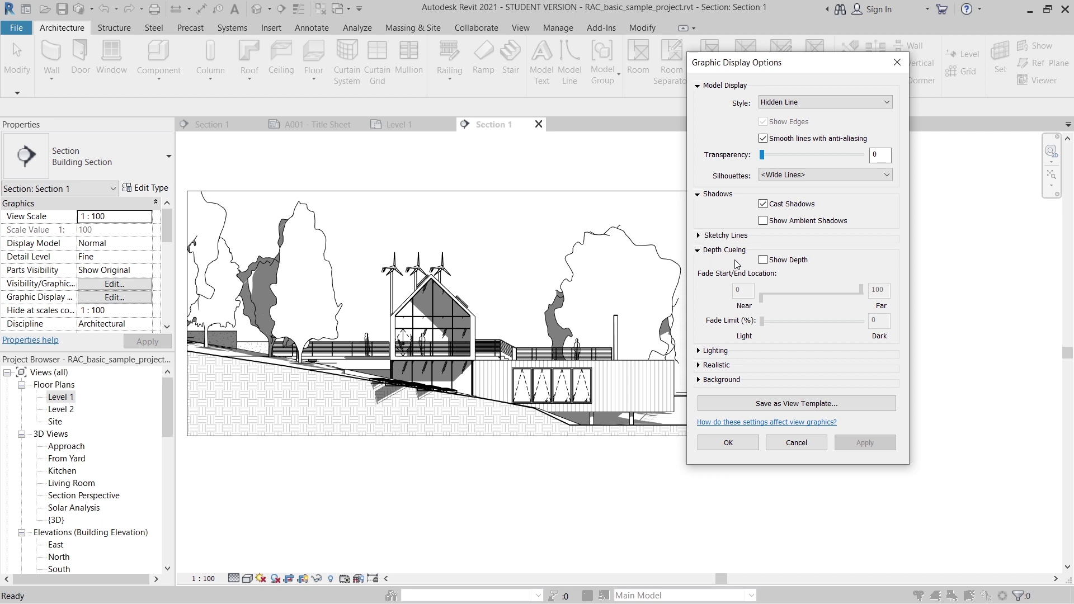
pyautogui.click(763, 260)
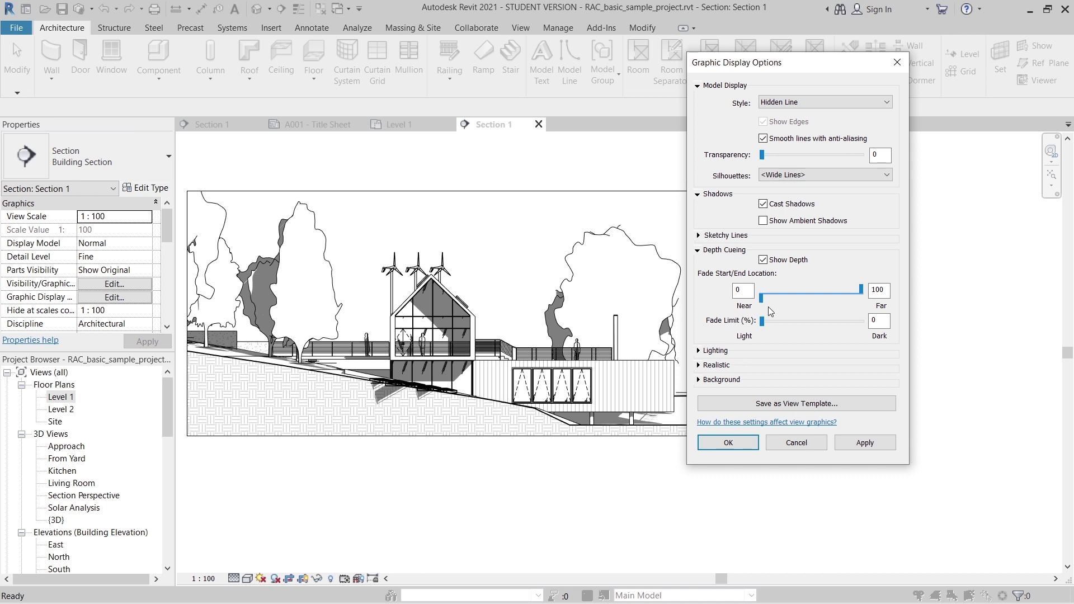
pyautogui.doubleClick(740, 290)
pyautogui.write('20')
pyautogui.click(878, 321)
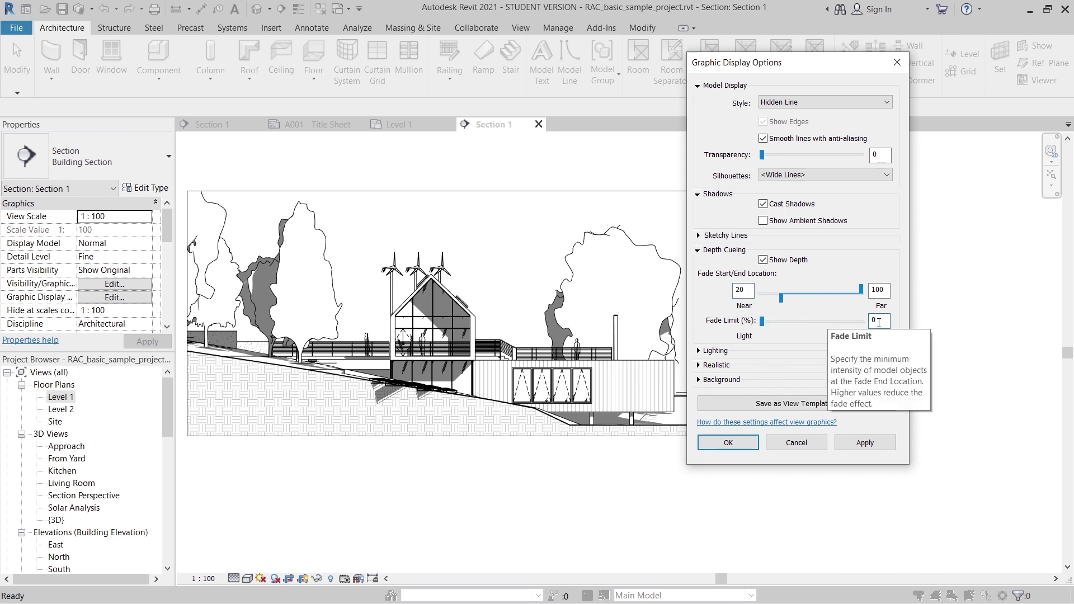
pyautogui.click(762, 322)
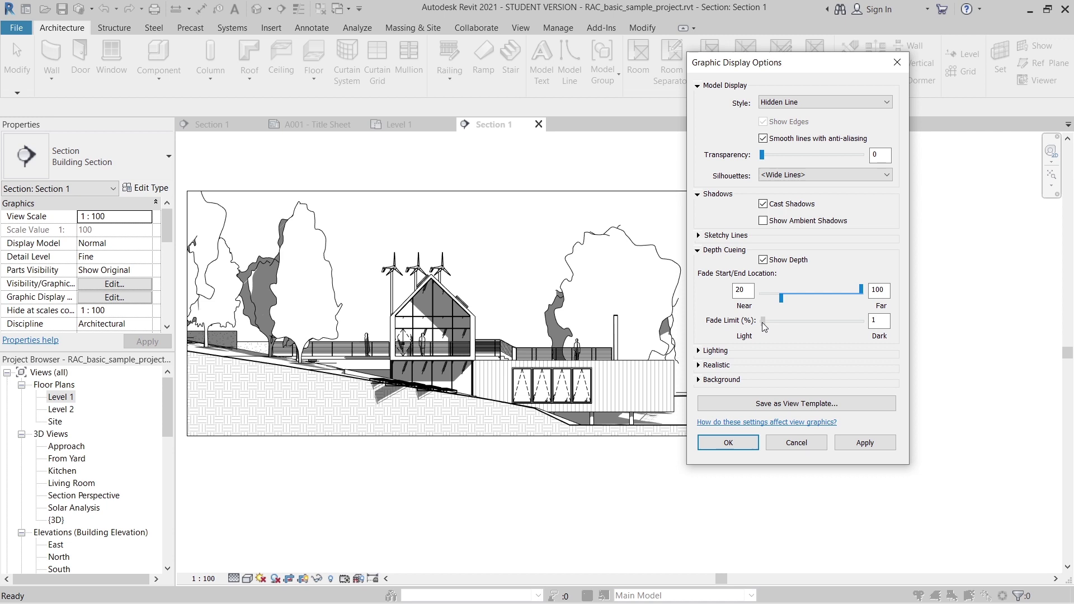
pyautogui.moveTo(766, 323); pyautogui.dragTo(769, 324)
pyautogui.click(849, 441)
# Set the depth cueing fade limit to 15%, apply it, and raise the limit to 17%
pyautogui.doubleClick(875, 321)
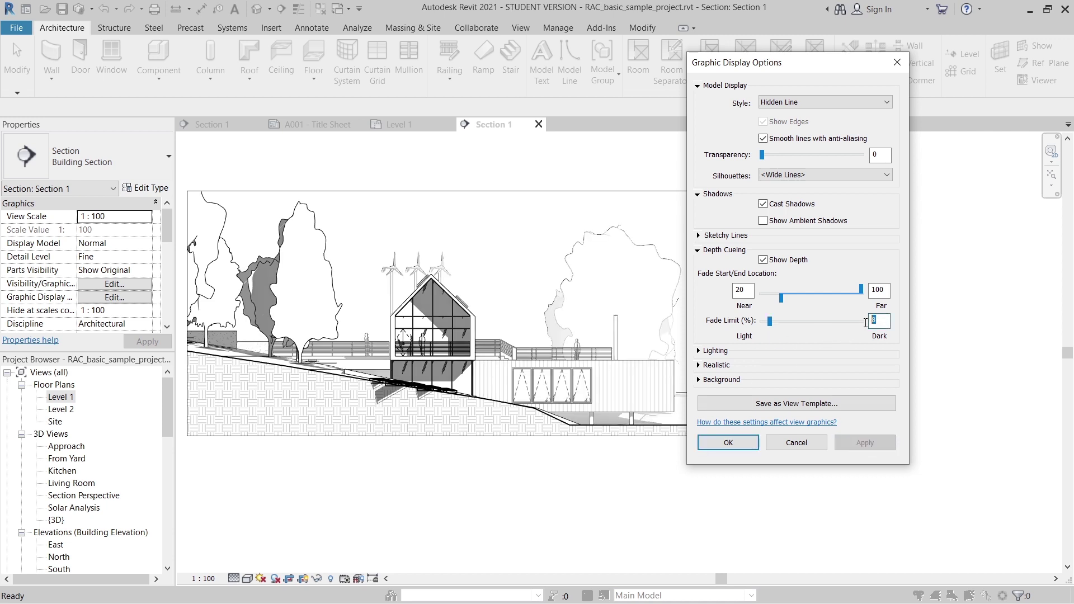
pyautogui.write('15')
pyautogui.click(744, 290)
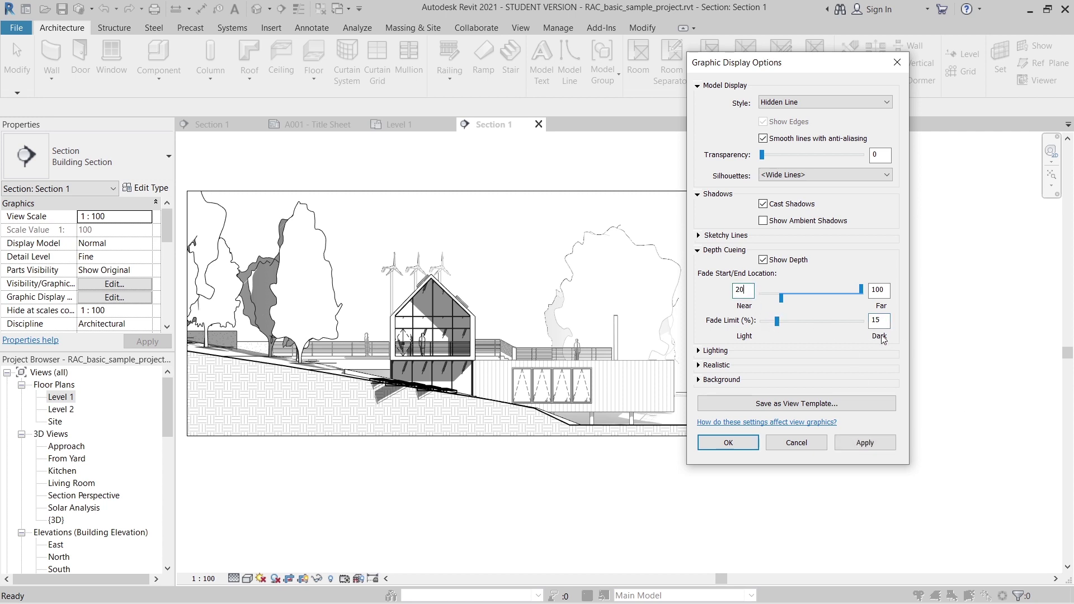
pyautogui.click(864, 443)
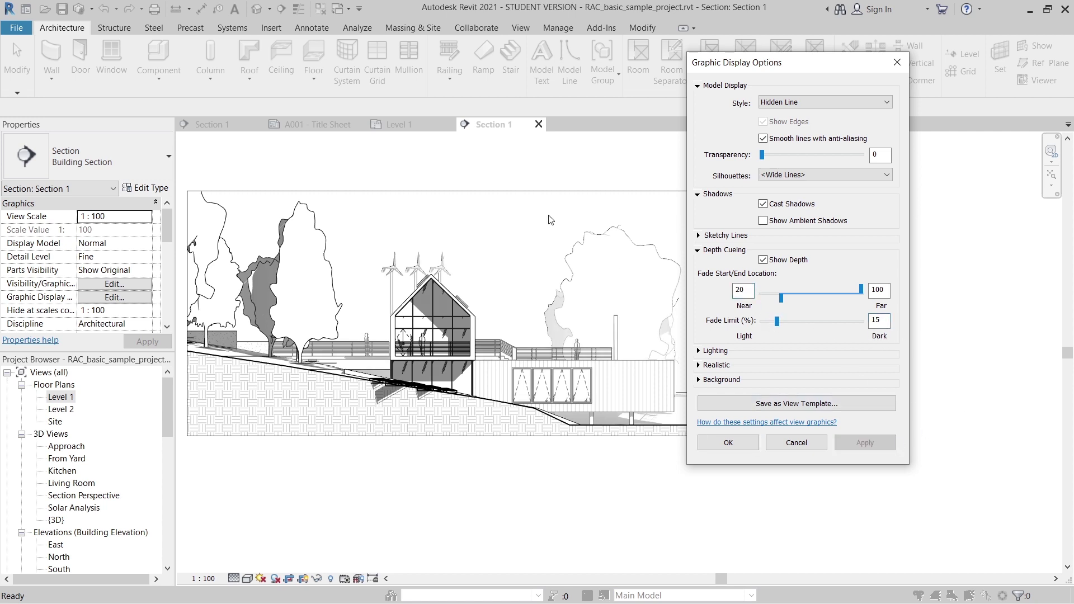
pyautogui.click(790, 322)
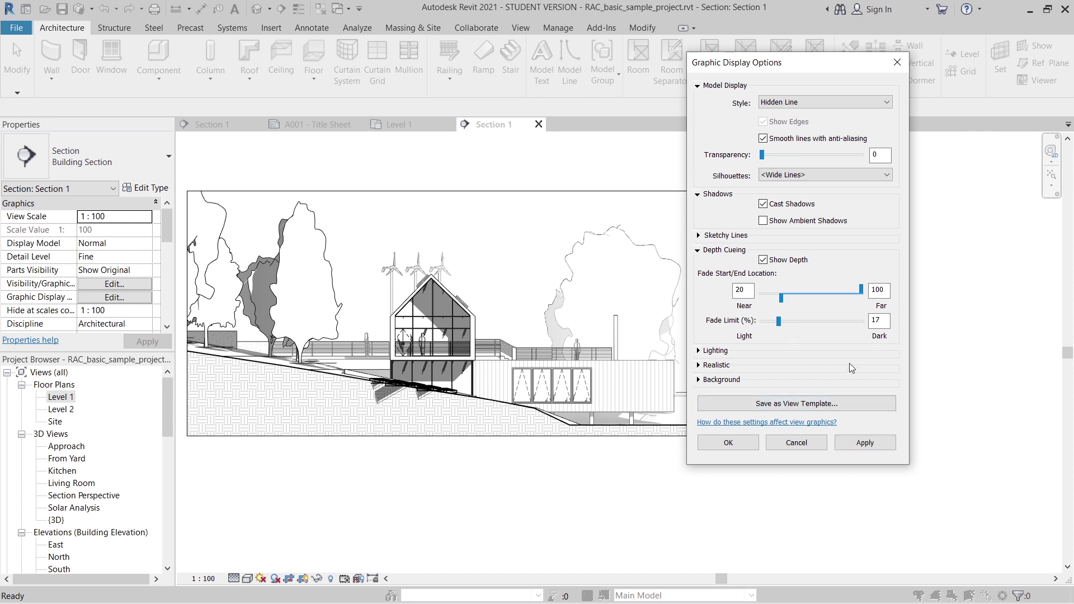
# Look over the lighting and realistic settings, switch the section's visual style to Realistic and apply it
pyautogui.click(697, 351)
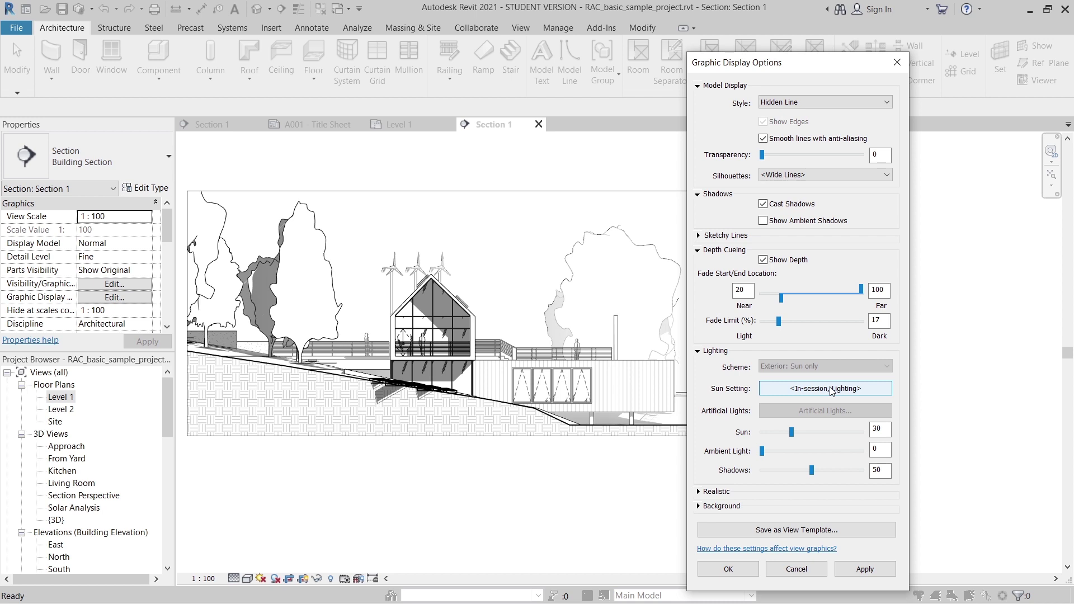
pyautogui.click(705, 351)
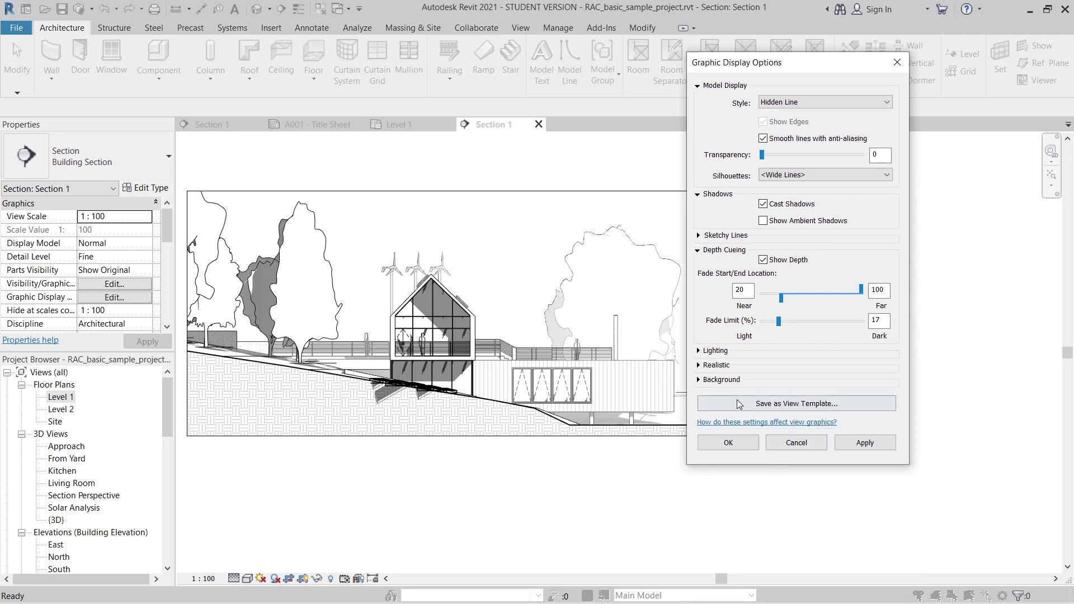
pyautogui.click(697, 364)
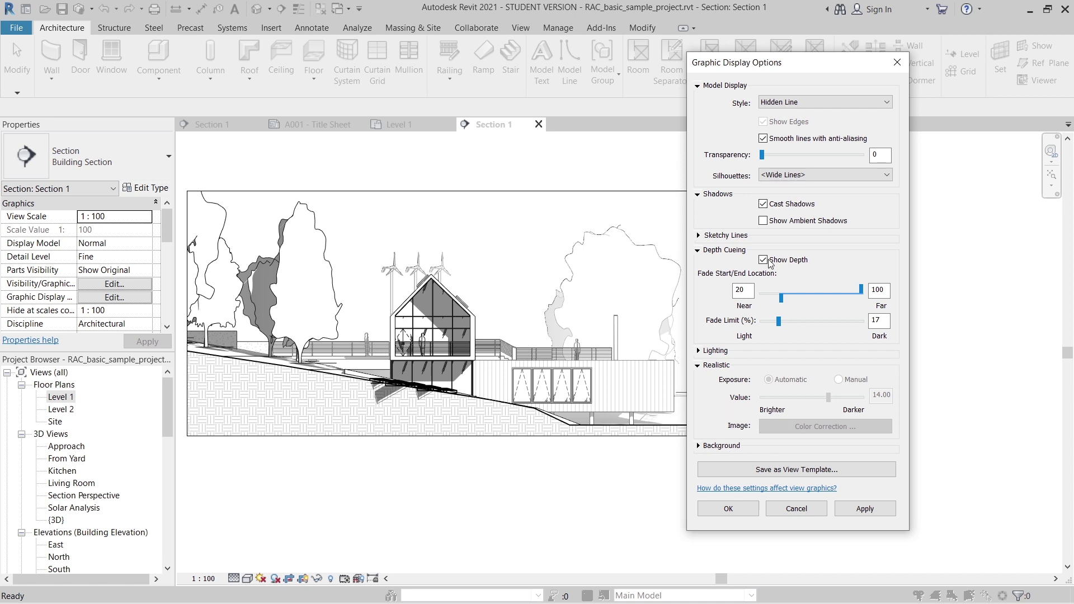
pyautogui.click(798, 106)
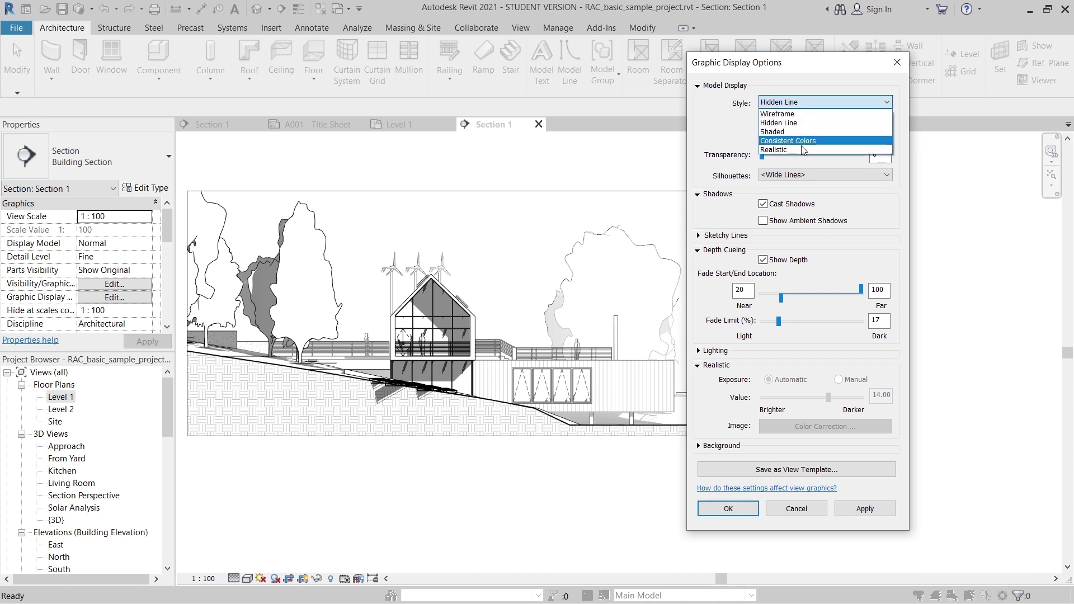
pyautogui.click(795, 146)
pyautogui.click(861, 510)
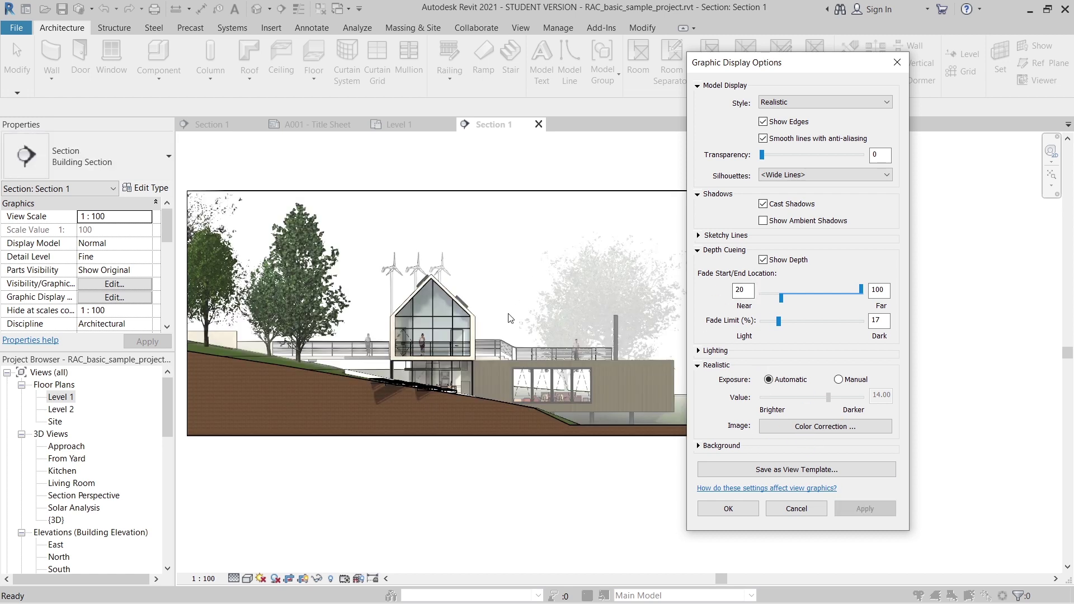
# Set the shadows value in the realistic view's color correction to 0.10, apply it and accept the correction
pyautogui.click(831, 428)
pyautogui.moveTo(901, 114); pyautogui.dragTo(855, 114)
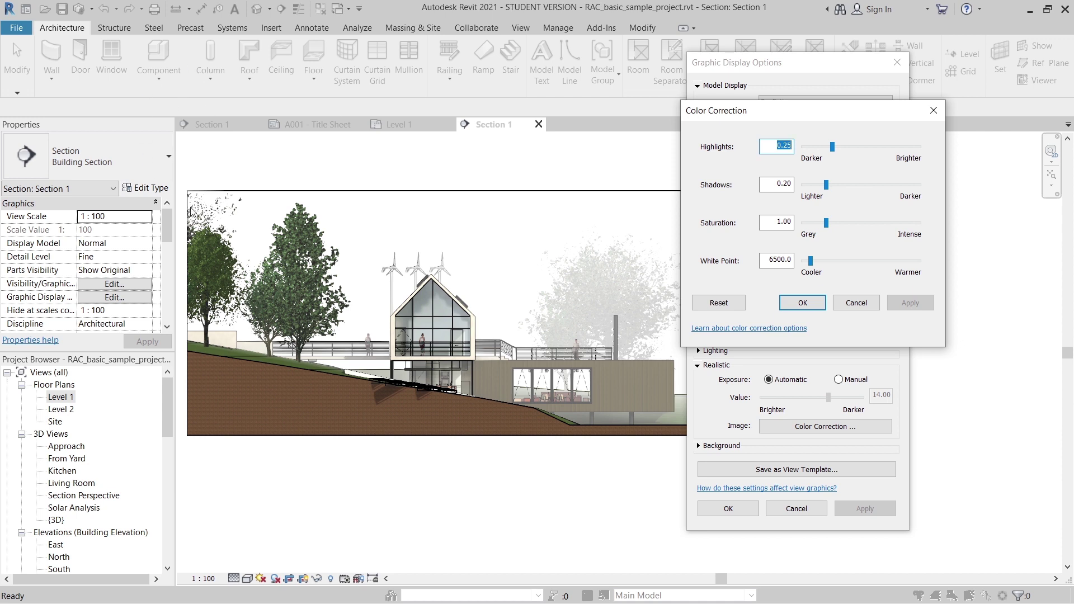
pyautogui.click(786, 184)
pyautogui.press('BackSpace')
pyautogui.write('1')
pyautogui.click(773, 261)
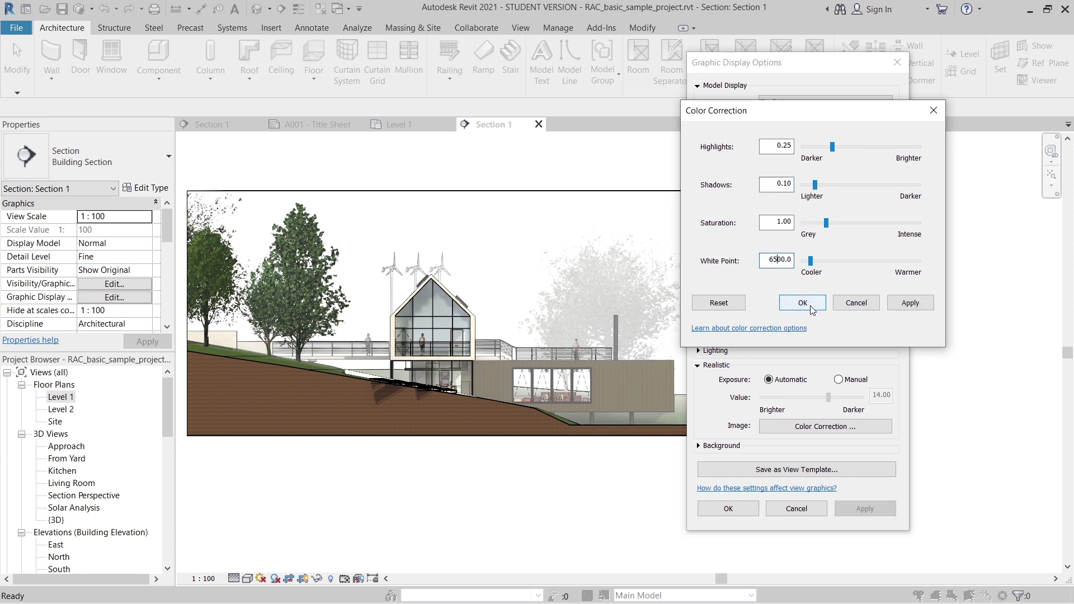
pyautogui.click(929, 306)
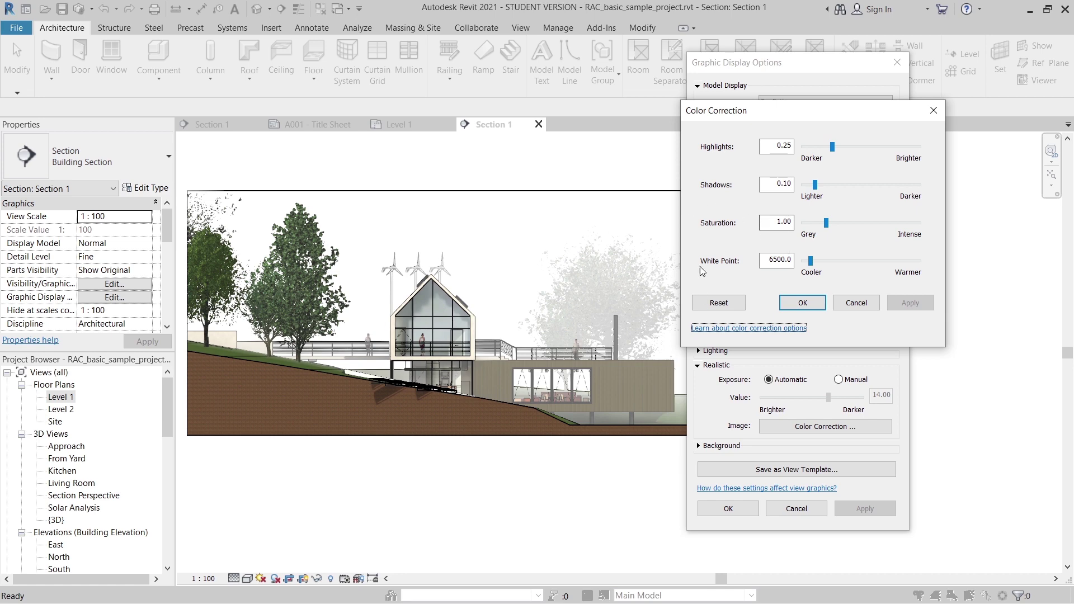
pyautogui.click(789, 302)
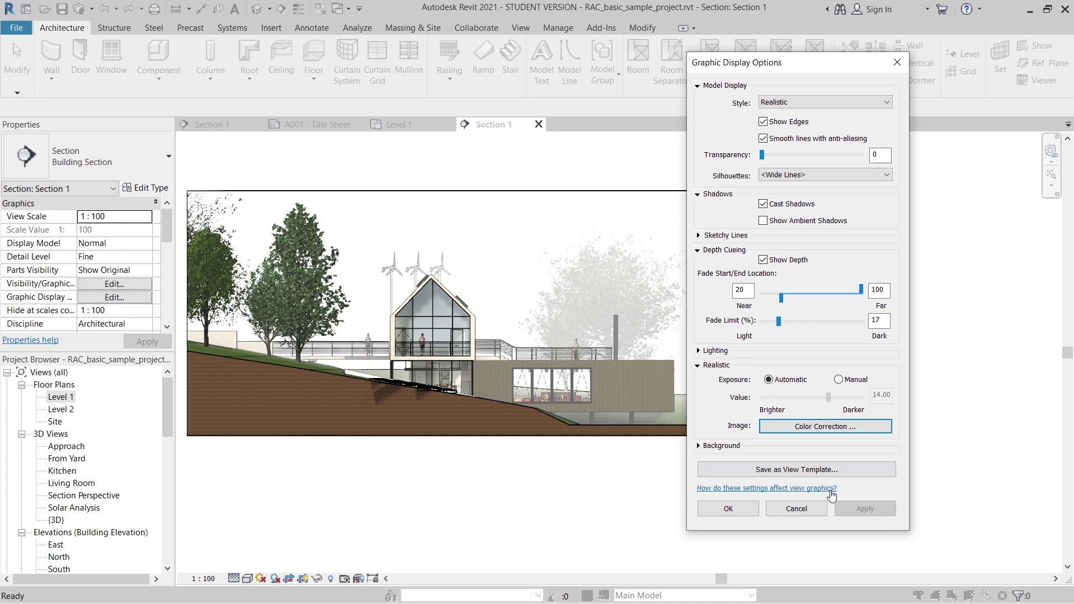
# Try manual exposure values of 10.62, 14.39 and 13.21, applying each, and return the exposure to Automatic
pyautogui.click(839, 380)
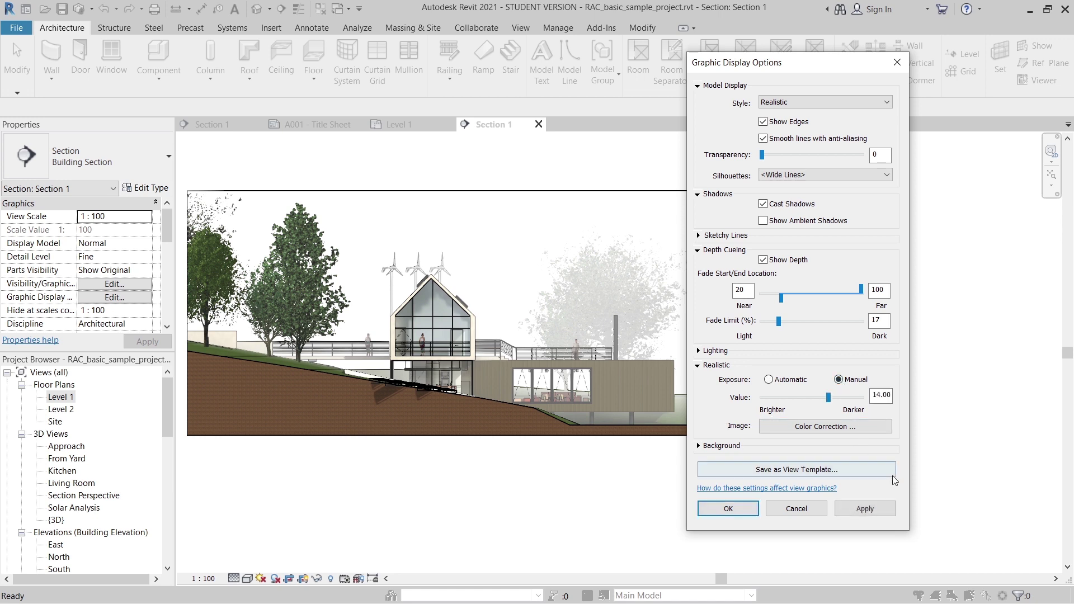
pyautogui.moveTo(828, 397); pyautogui.dragTo(815, 405)
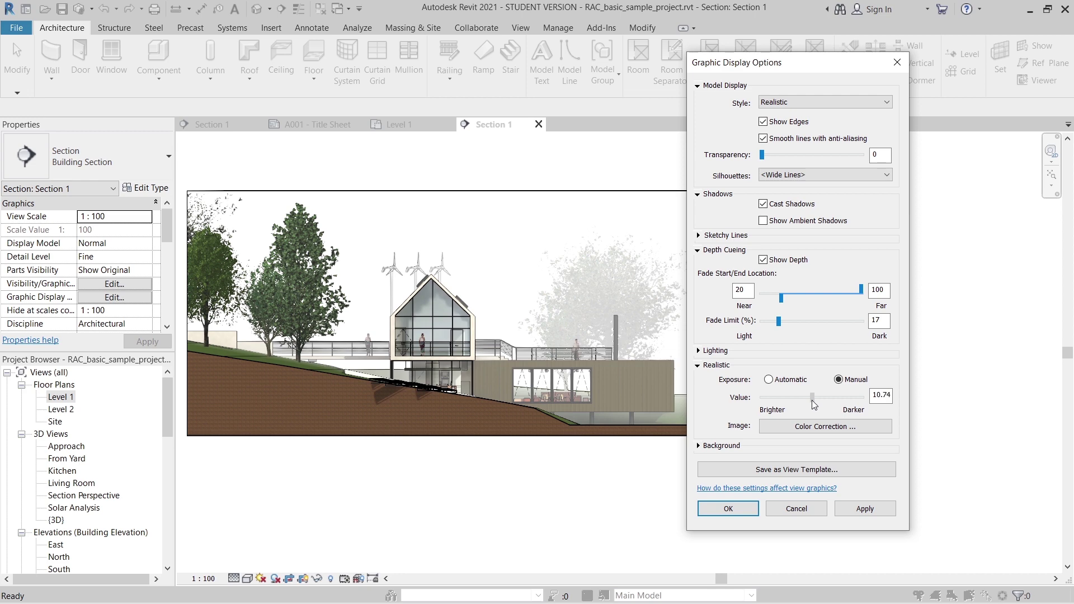
pyautogui.click(866, 508)
pyautogui.click(866, 509)
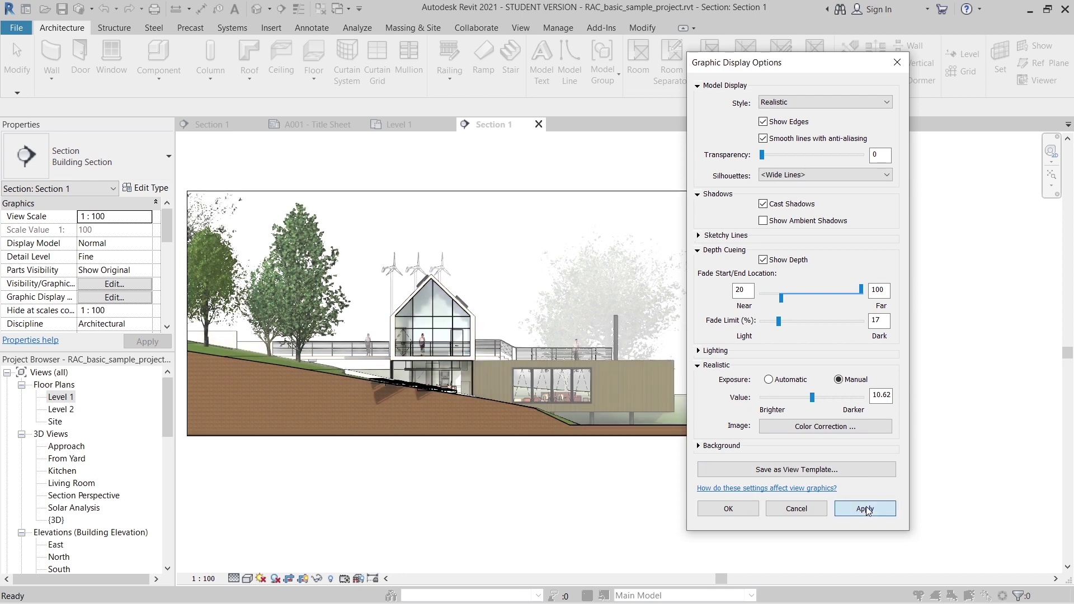
pyautogui.moveTo(812, 401); pyautogui.dragTo(834, 405)
pyautogui.click(870, 509)
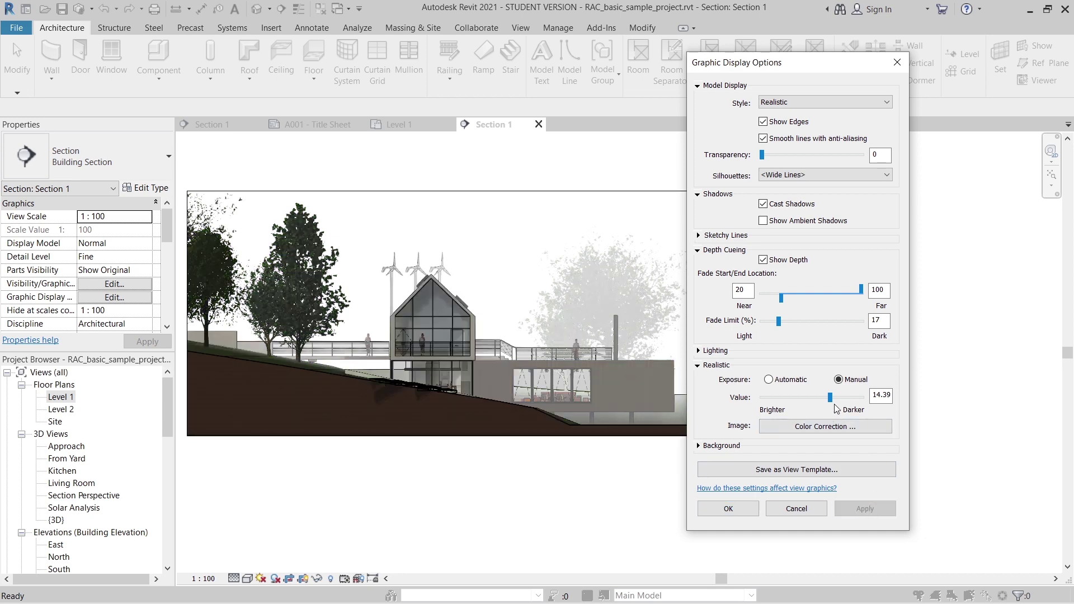
pyautogui.moveTo(830, 397); pyautogui.dragTo(826, 398)
pyautogui.click(865, 510)
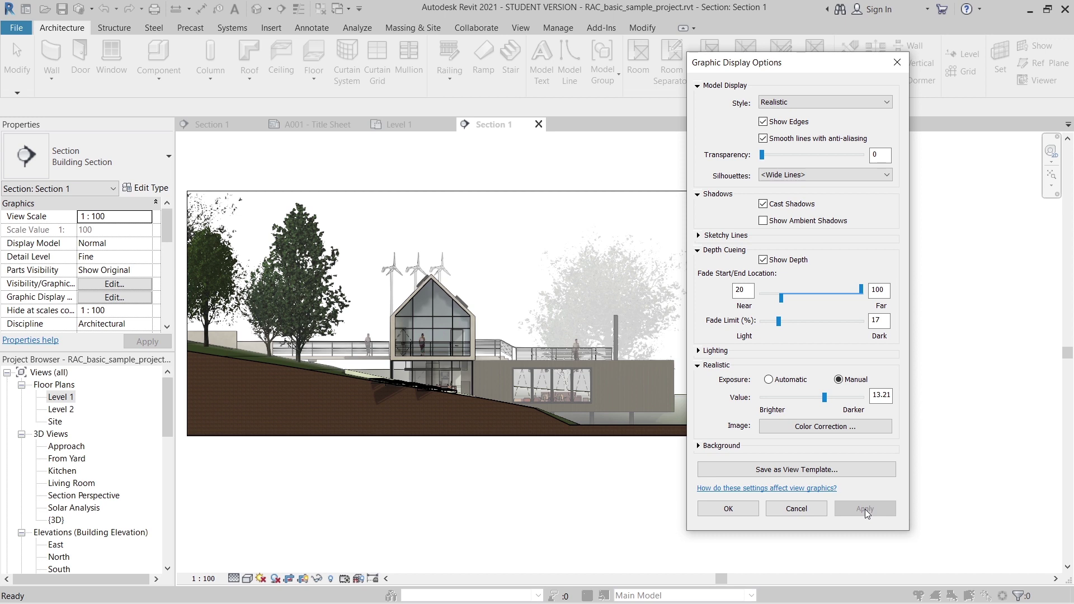
pyautogui.click(768, 379)
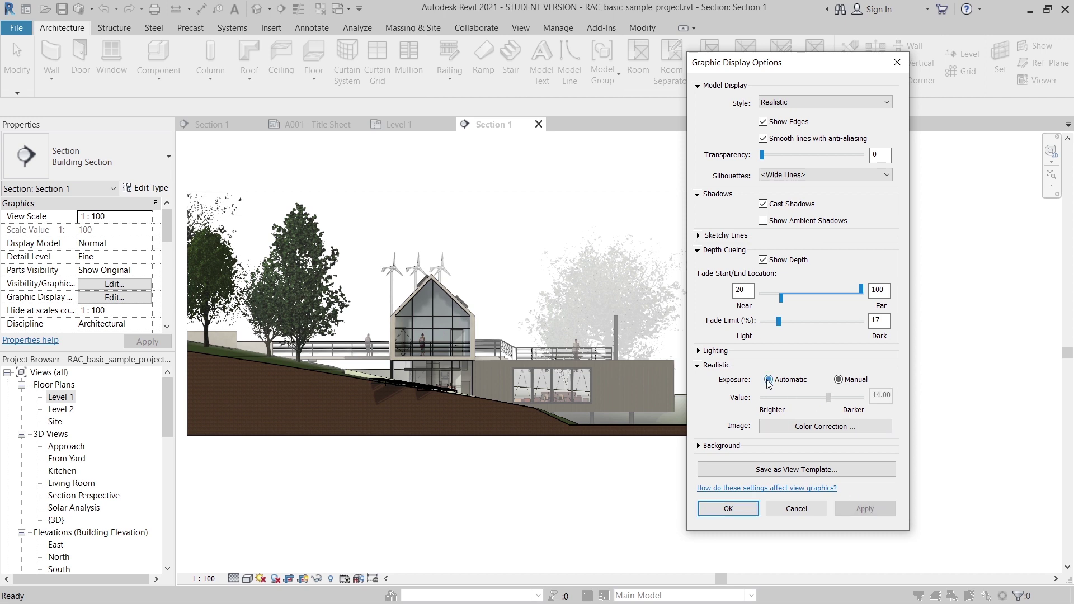
pyautogui.click(865, 508)
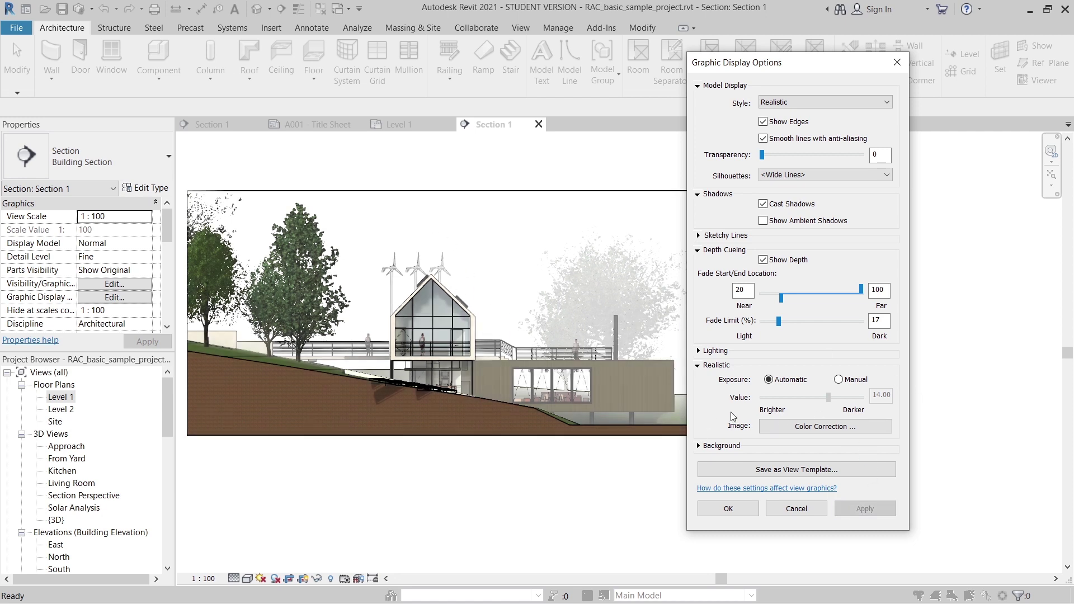
# Try a Gradient background for the section view and apply it
pyautogui.click(706, 448)
pyautogui.click(800, 468)
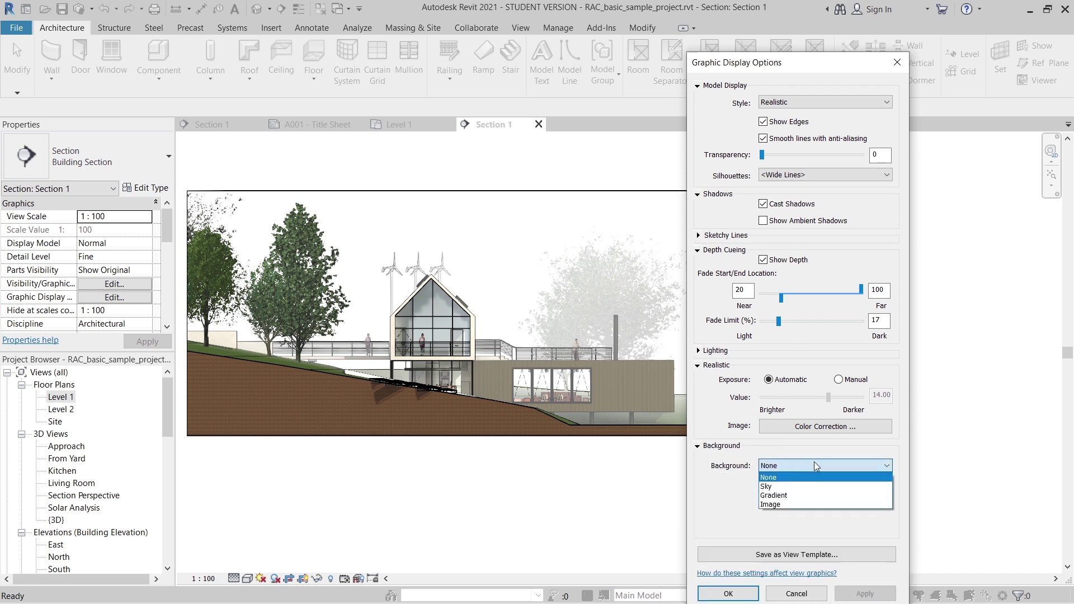
pyautogui.click(781, 496)
pyautogui.click(875, 594)
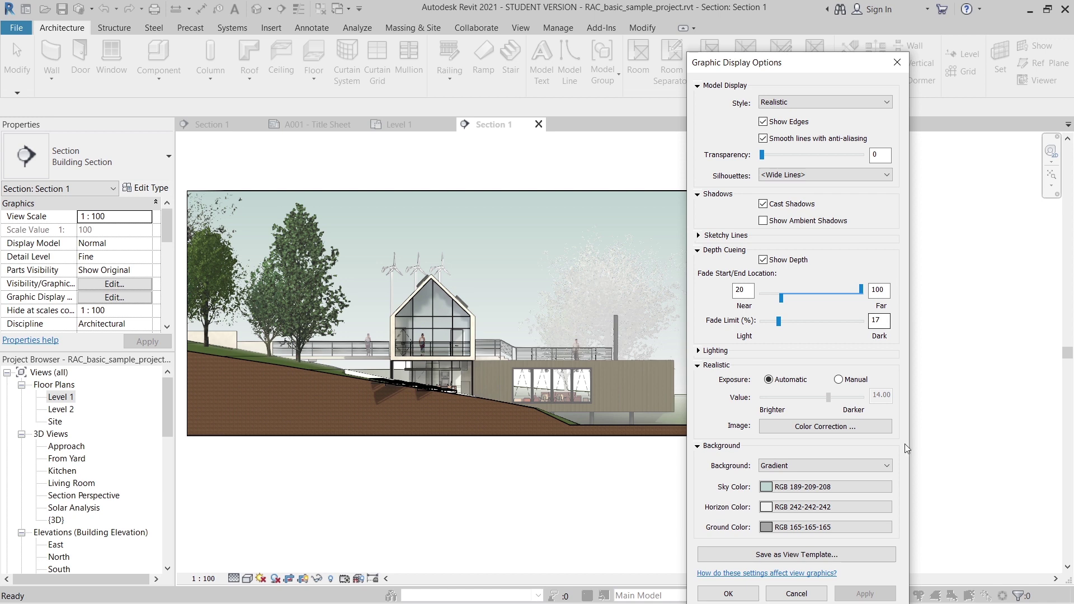
# Set the section view's background type to Image without choosing a picture, apply it and accept the graphic display options
pyautogui.click(828, 466)
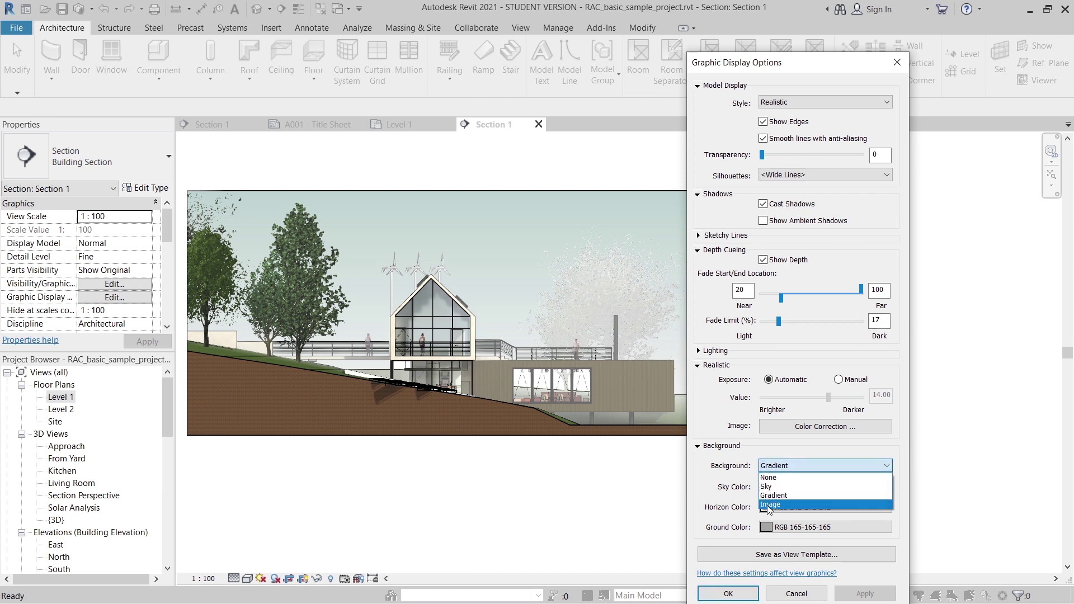
pyautogui.click(772, 504)
pyautogui.click(855, 597)
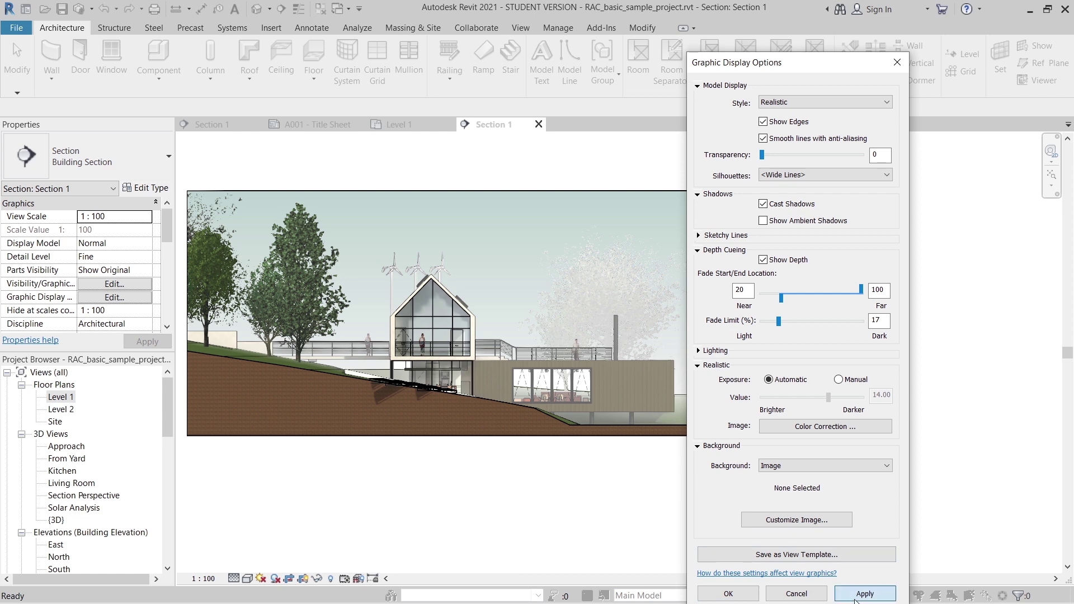
pyautogui.moveTo(806, 66); pyautogui.dragTo(847, 50)
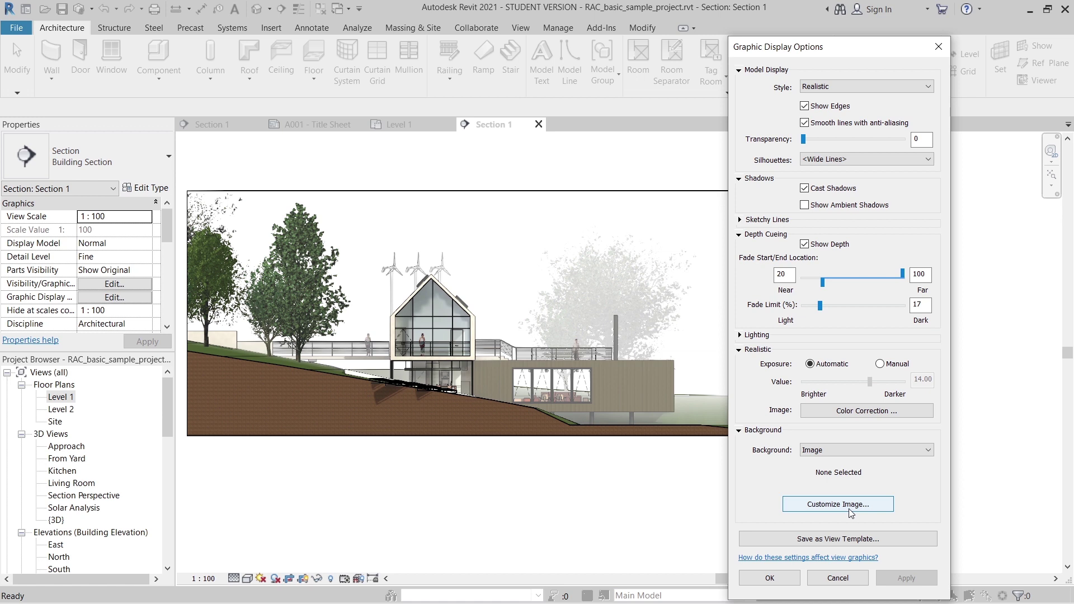
pyautogui.click(770, 579)
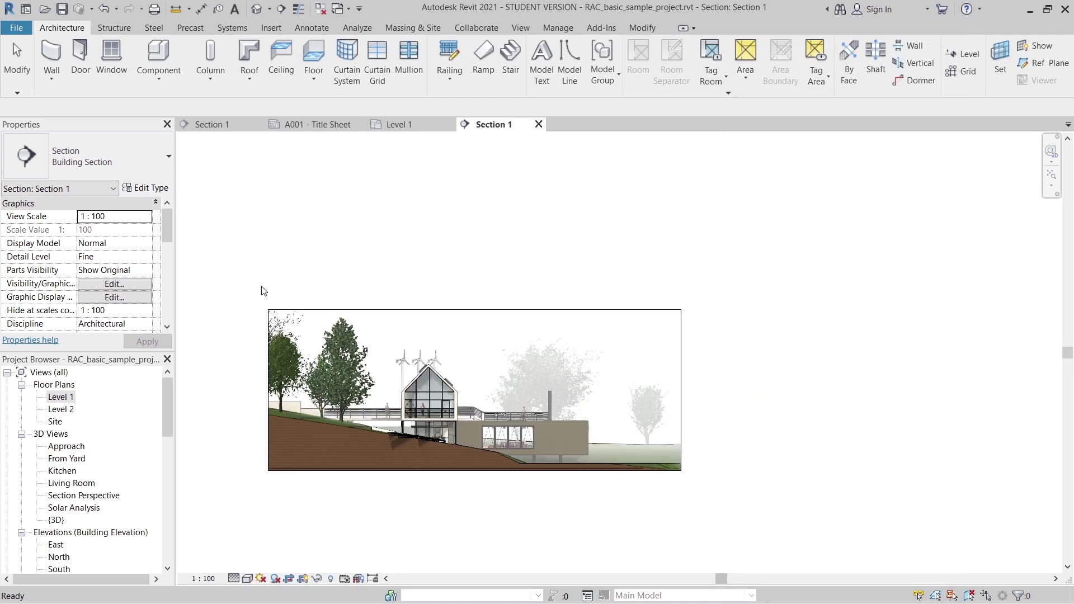
# Hide the trees in the section view by hiding the category of the tall poplar beside the house
pyautogui.click(340, 361)
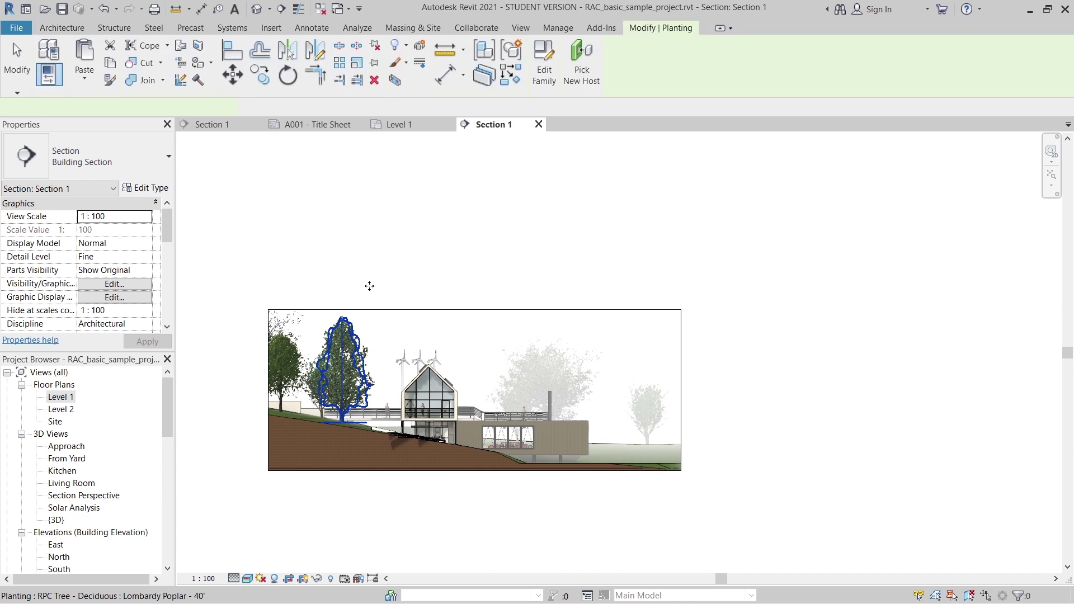
pyautogui.rightClick(369, 286)
pyautogui.moveTo(450, 407)
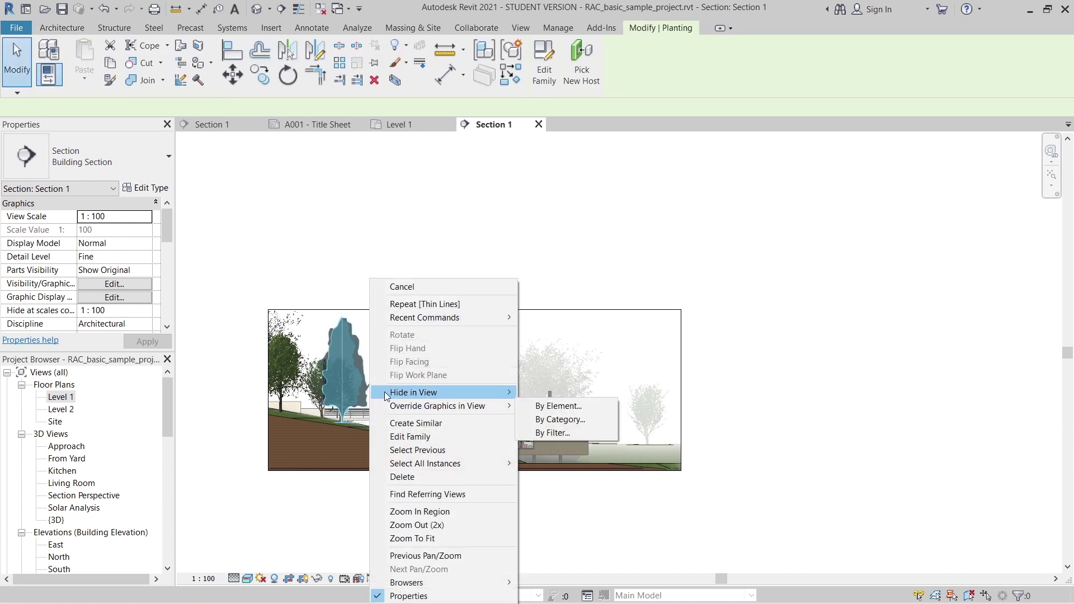
pyautogui.moveTo(386, 393)
pyautogui.click(553, 405)
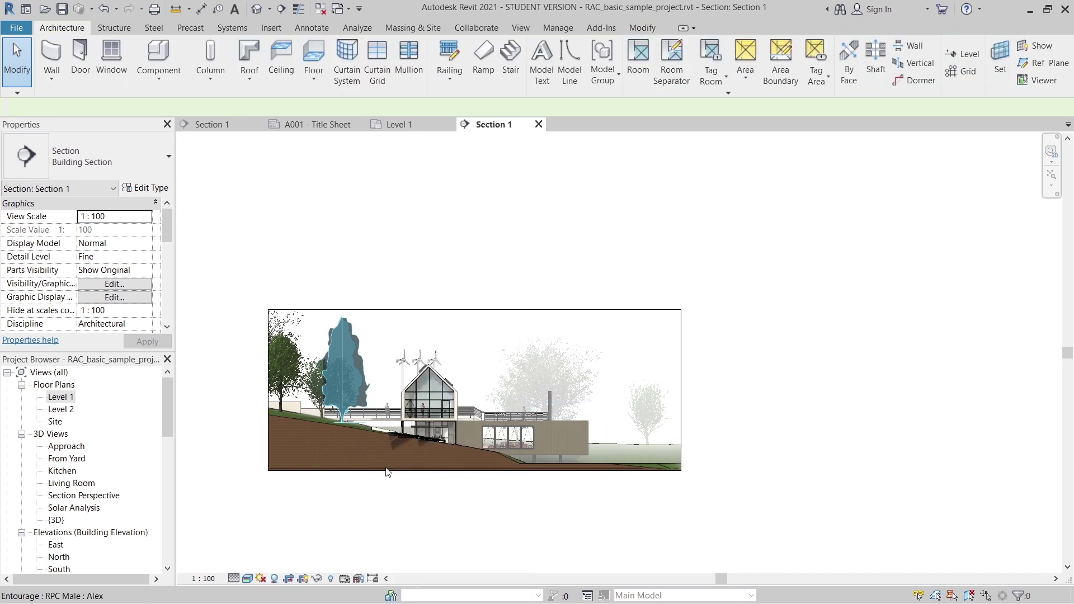
pyautogui.moveTo(504, 518)
pyautogui.mouseDown(button='middle')
pyautogui.moveTo(555, 494)
pyautogui.moveTo(463, 494)
pyautogui.mouseUp(button='middle')
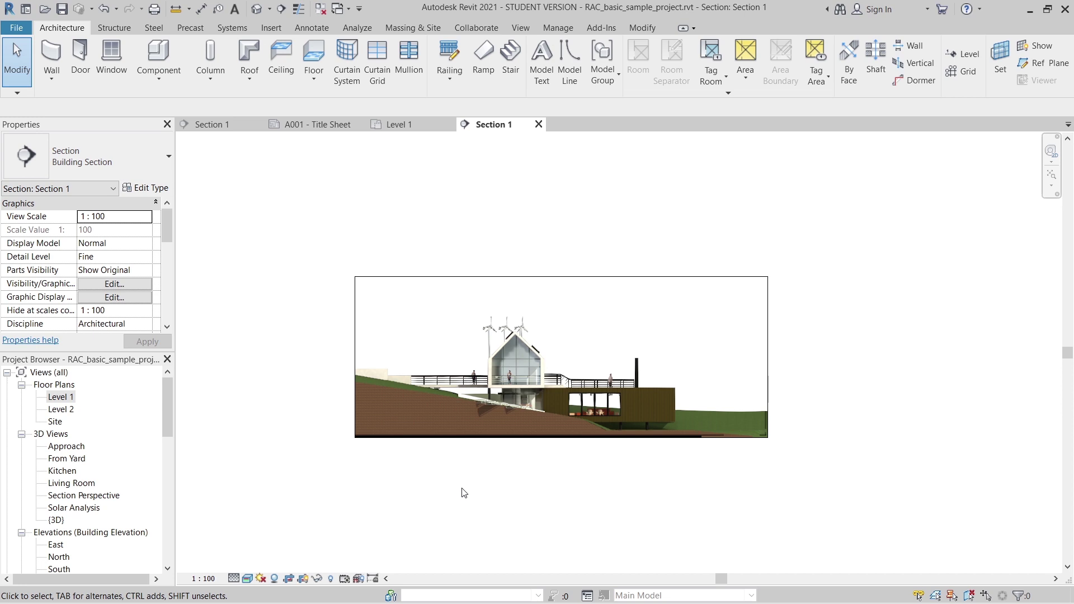
pyautogui.scroll(3, 463, 481)
pyautogui.scroll(1, 470, 473)
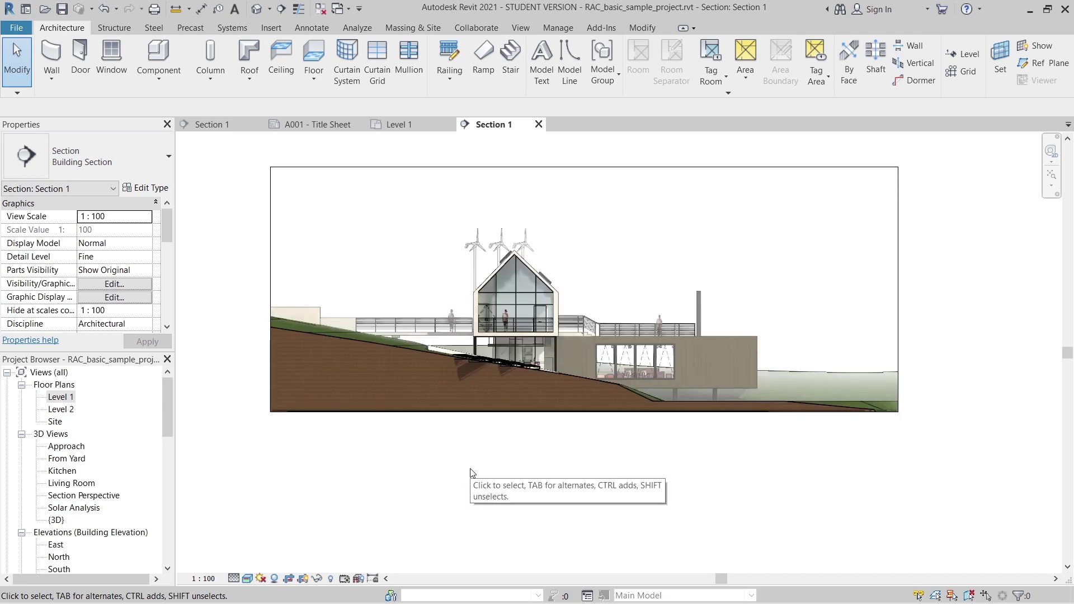
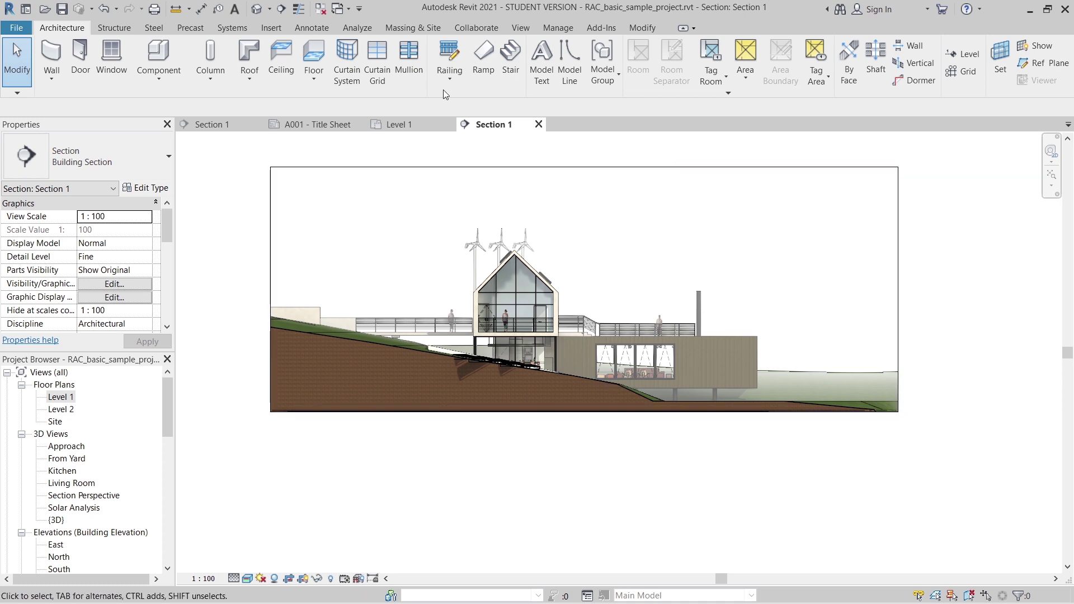
# Start a masking region and draw its first boundary line, about 26,500 mm, from the terrain's left edge along the slope to the bend below the windows
pyautogui.click(309, 28)
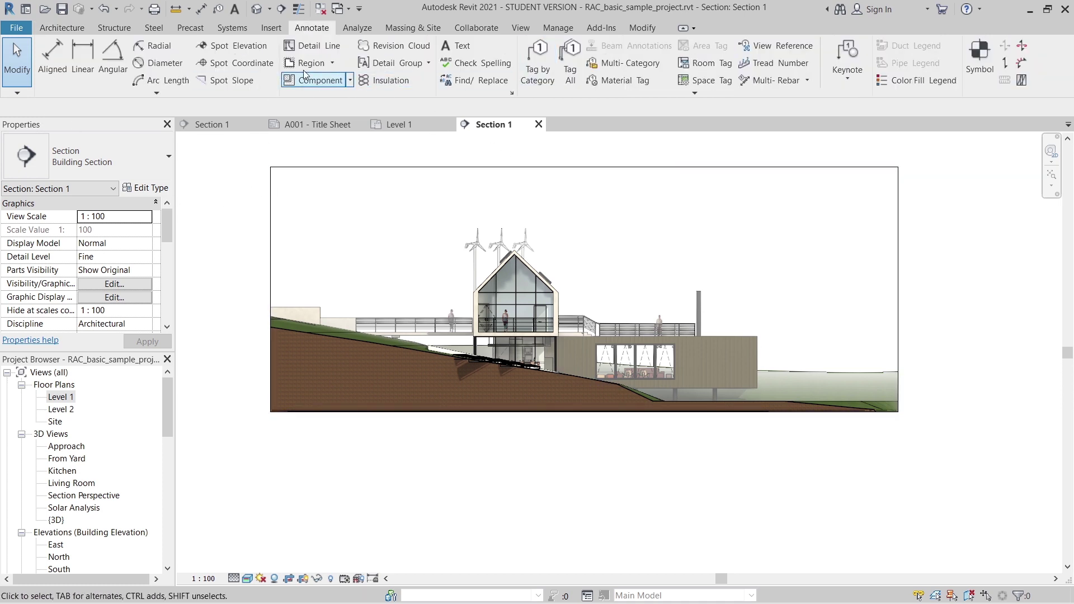
pyautogui.click(333, 65)
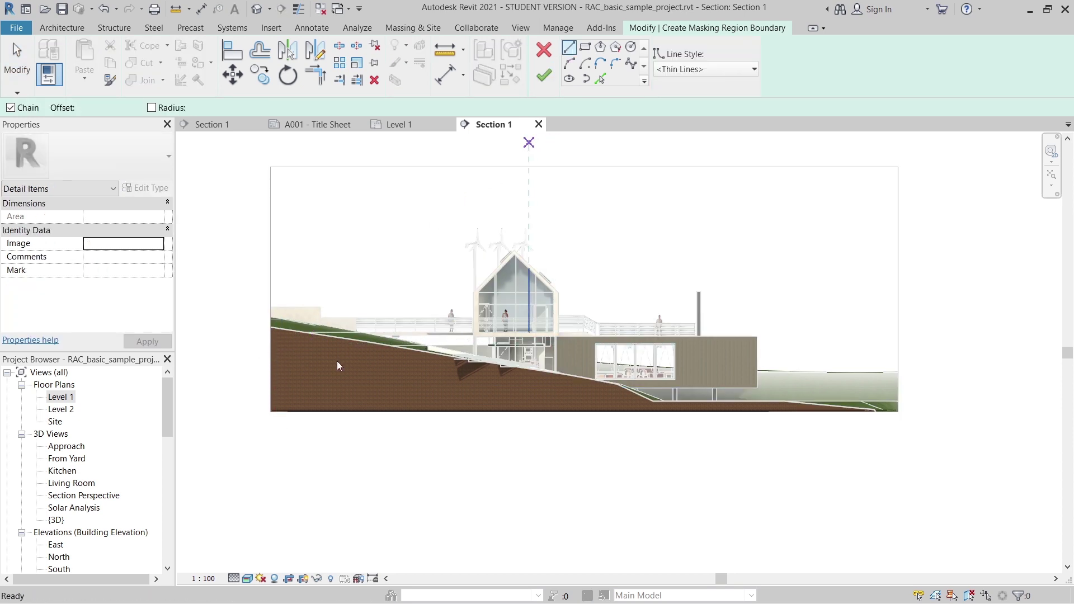
pyautogui.click(274, 331)
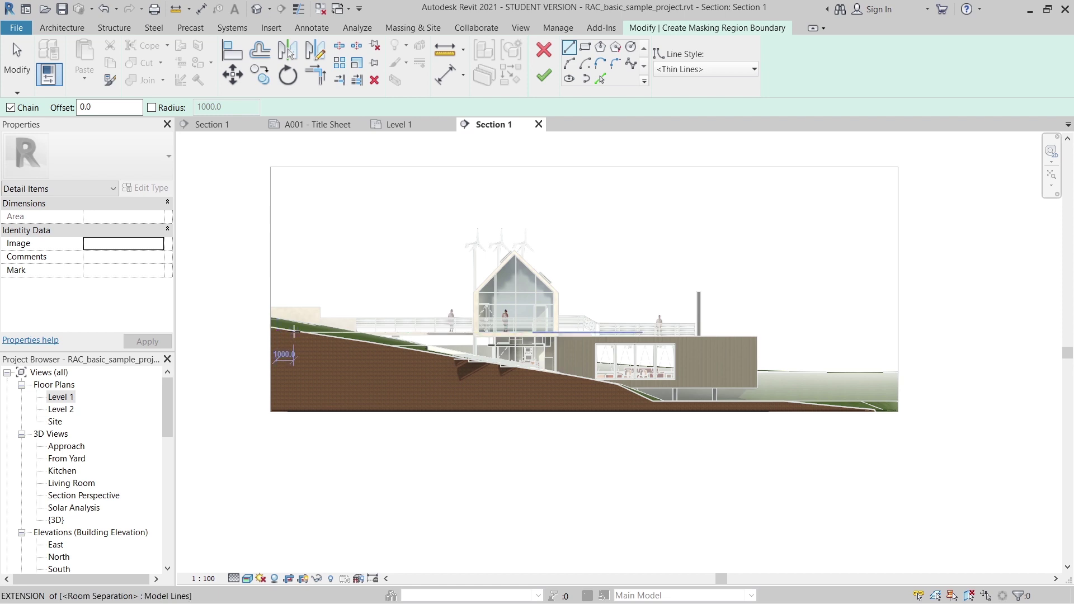
pyautogui.scroll(5, 262, 318)
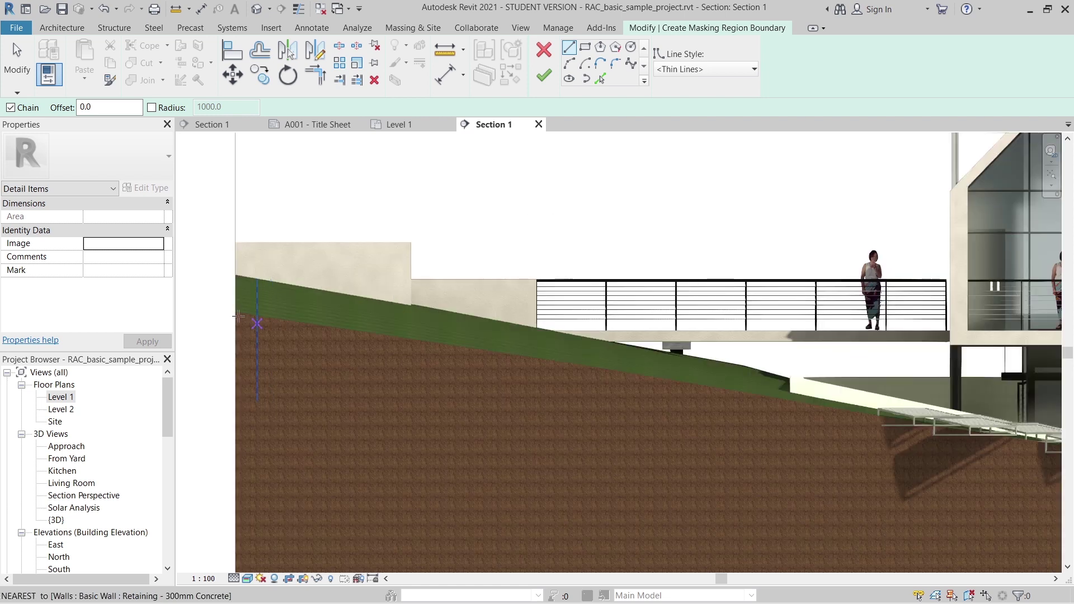
pyautogui.press('Escape')
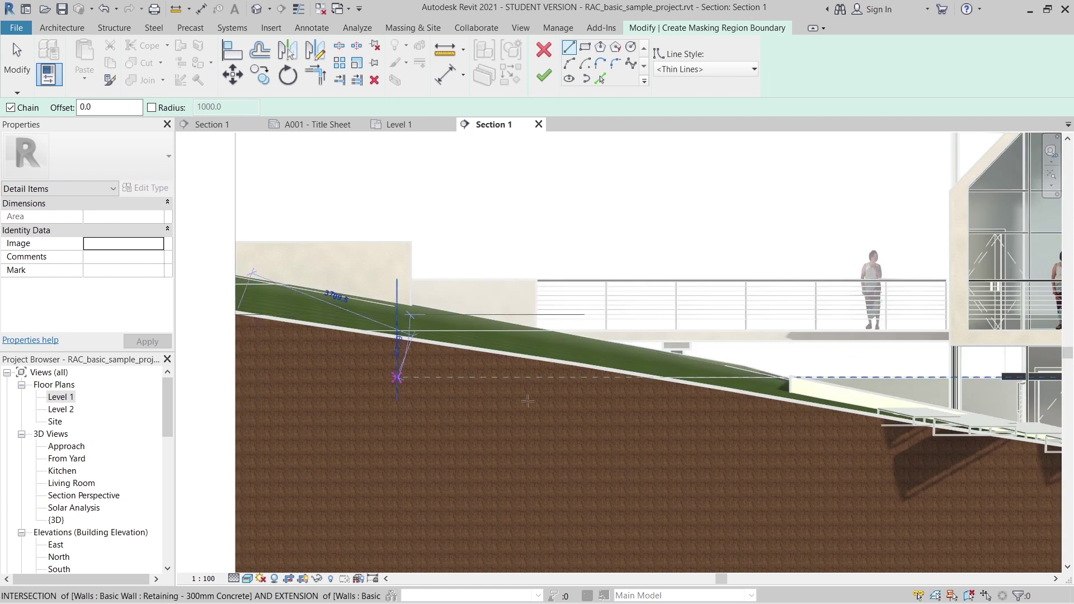
pyautogui.click(613, 331)
pyautogui.scroll(-3, 550, 414)
pyautogui.scroll(-2, 624, 414)
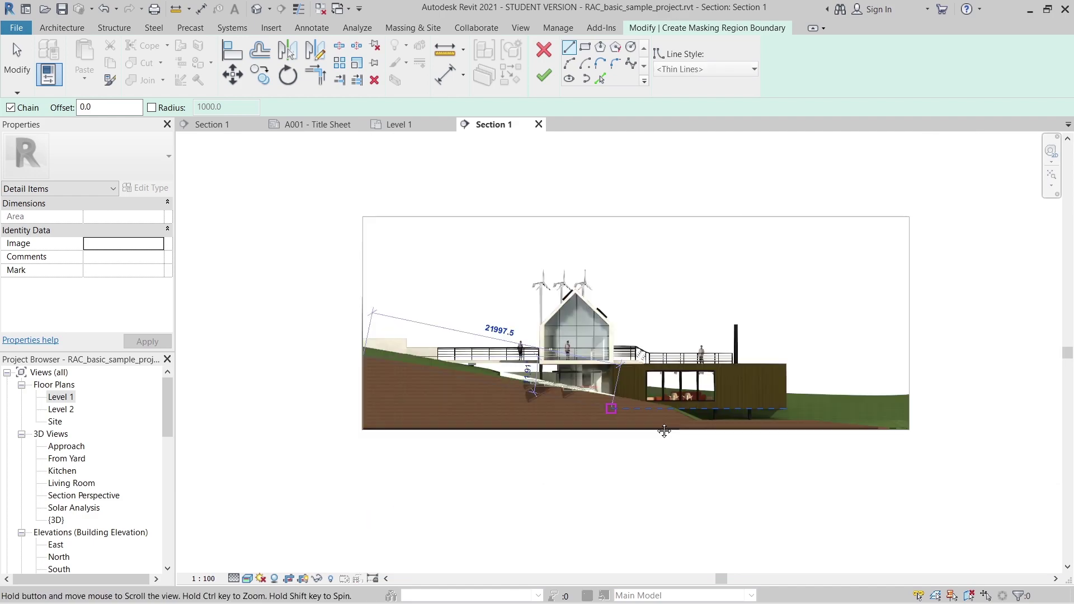
pyautogui.scroll(4, 671, 413)
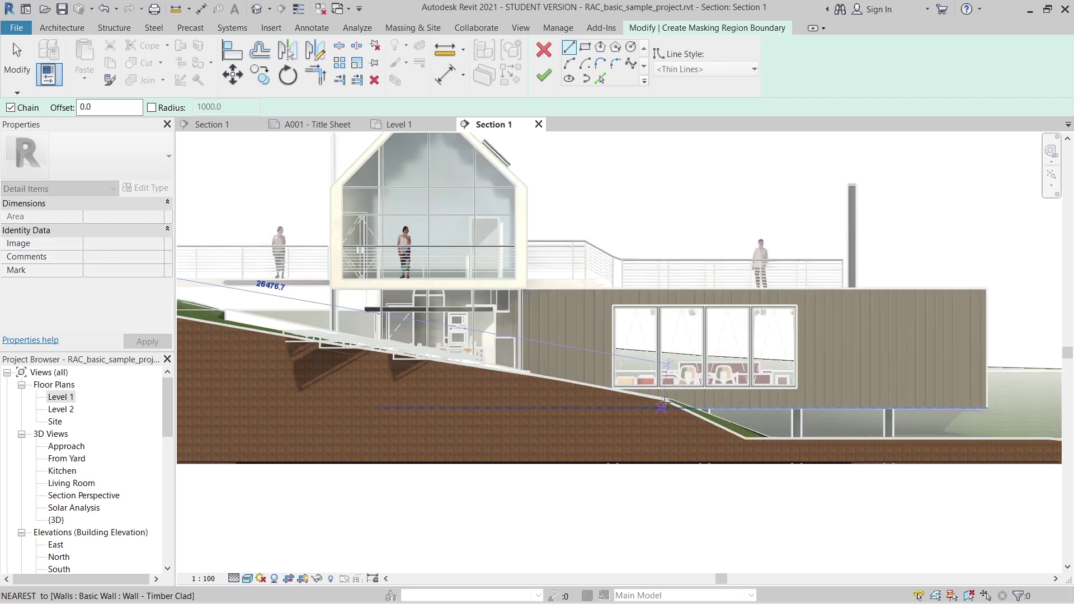
pyautogui.scroll(5, 664, 404)
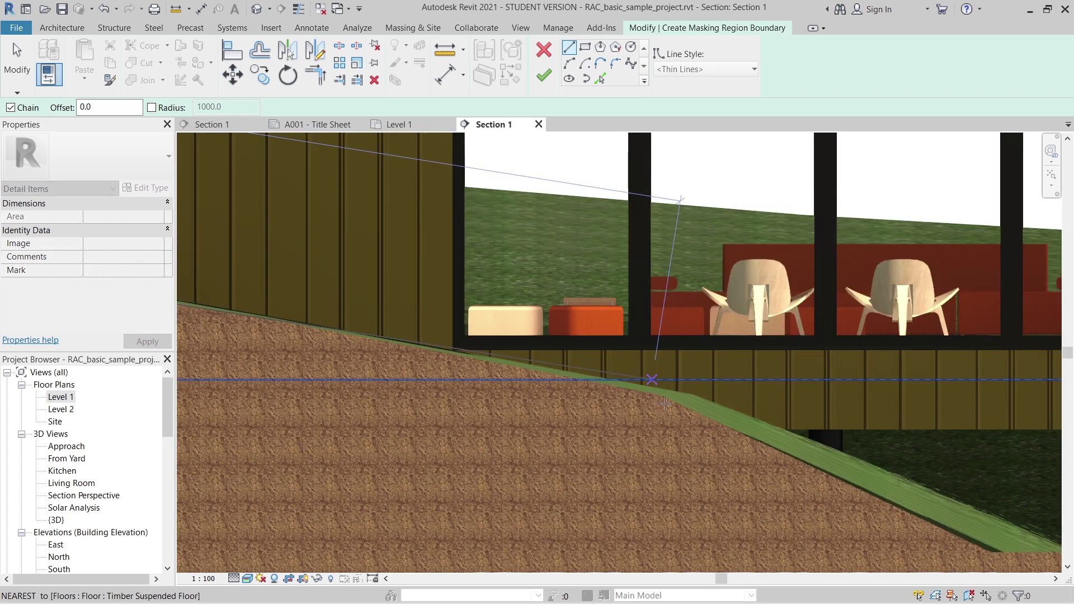
pyautogui.scroll(-1, 663, 400)
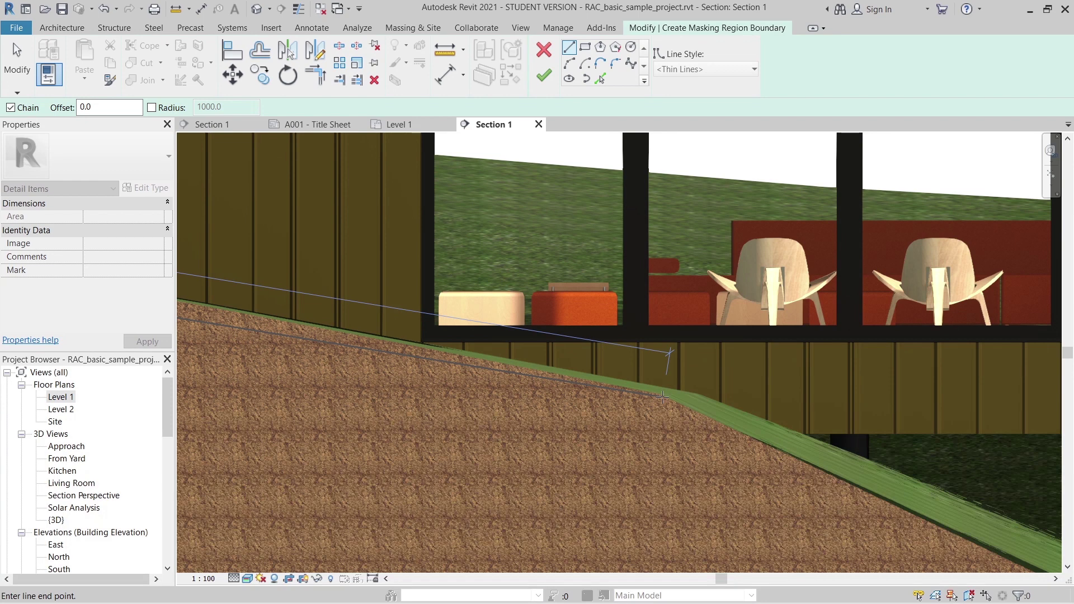
pyautogui.click(662, 396)
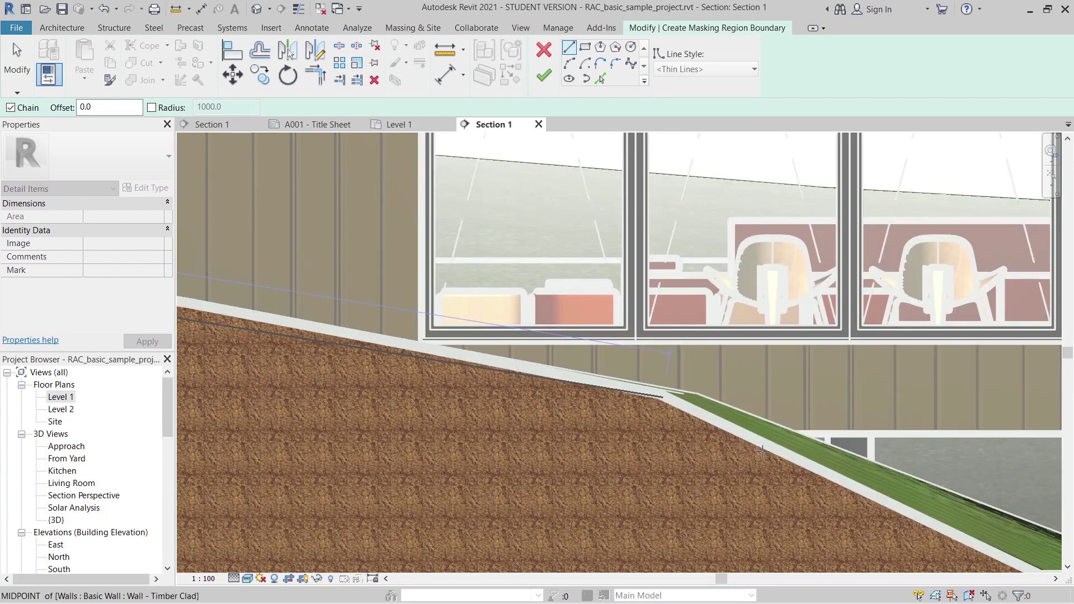
# Continue the masking region boundary down the steeper bank to the foot of the slope under the timber-clad block
pyautogui.scroll(-8, 761, 452)
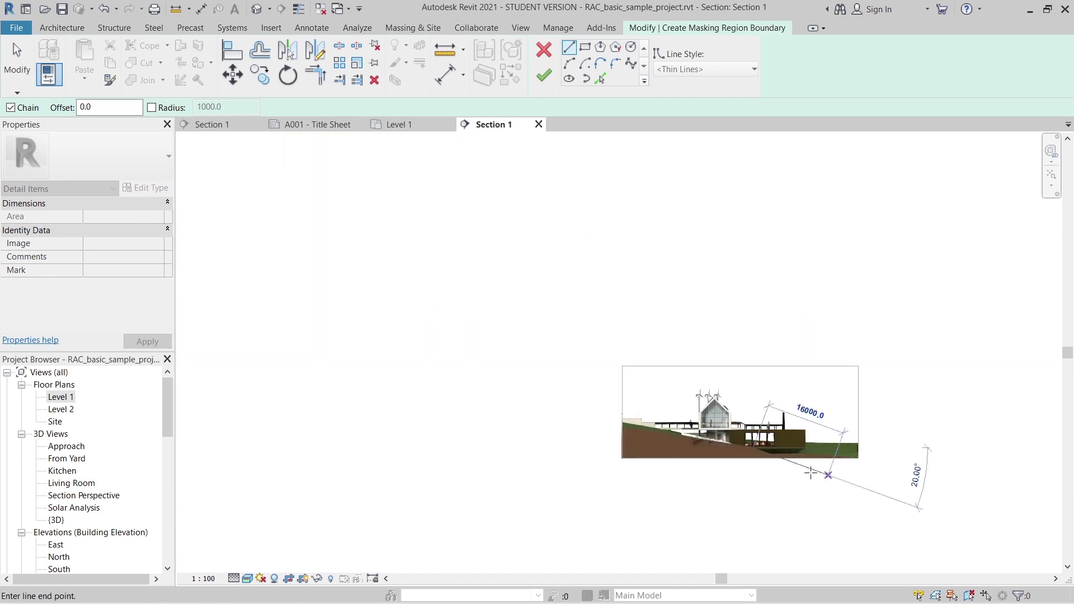
pyautogui.scroll(8, 810, 472)
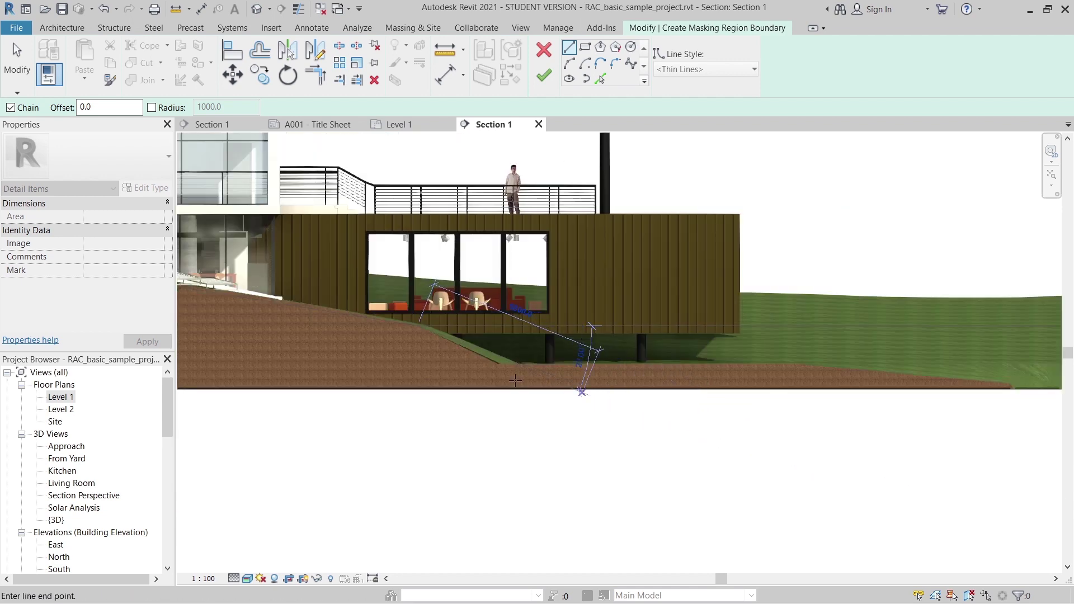
pyautogui.click(520, 323)
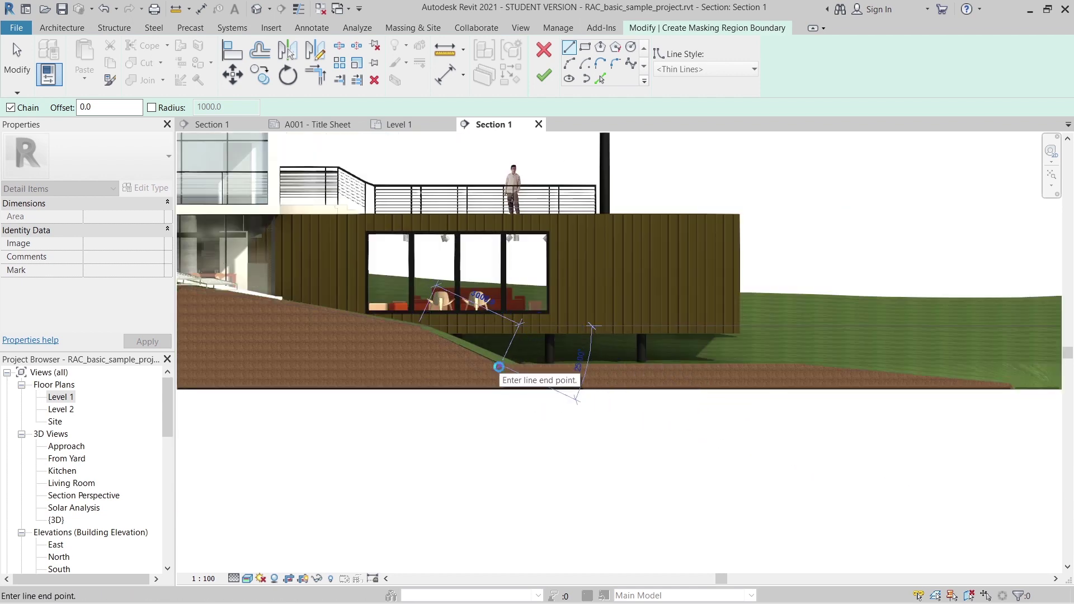
pyautogui.click(500, 366)
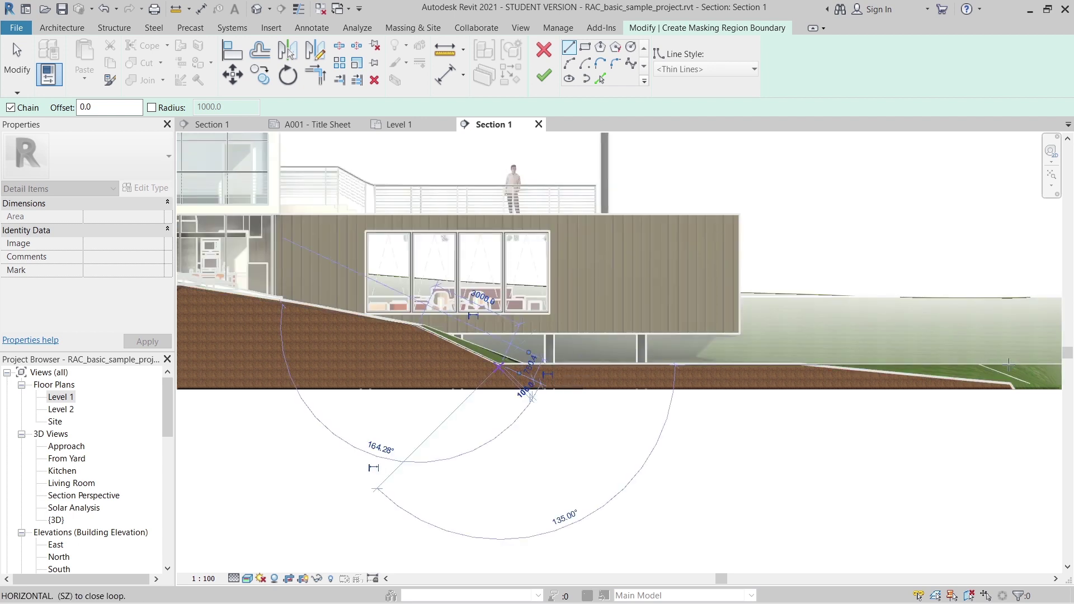
# Extend the boundary horizontally to the section's right edge, straight down below the ground, and back left about 51,000 mm past the left edge
pyautogui.scroll(-5, 1009, 365)
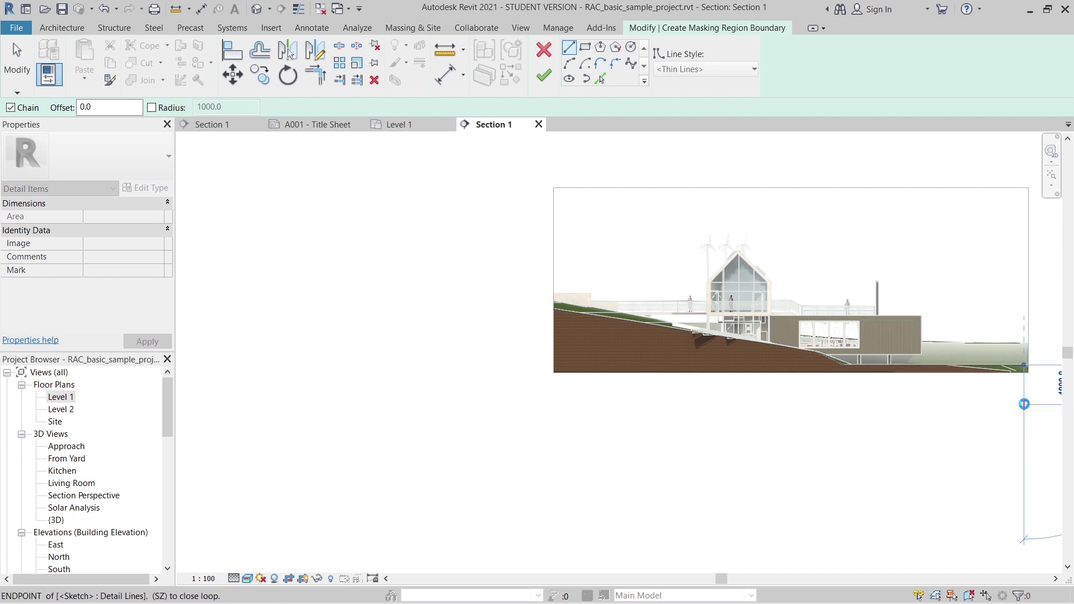
pyautogui.click(1023, 404)
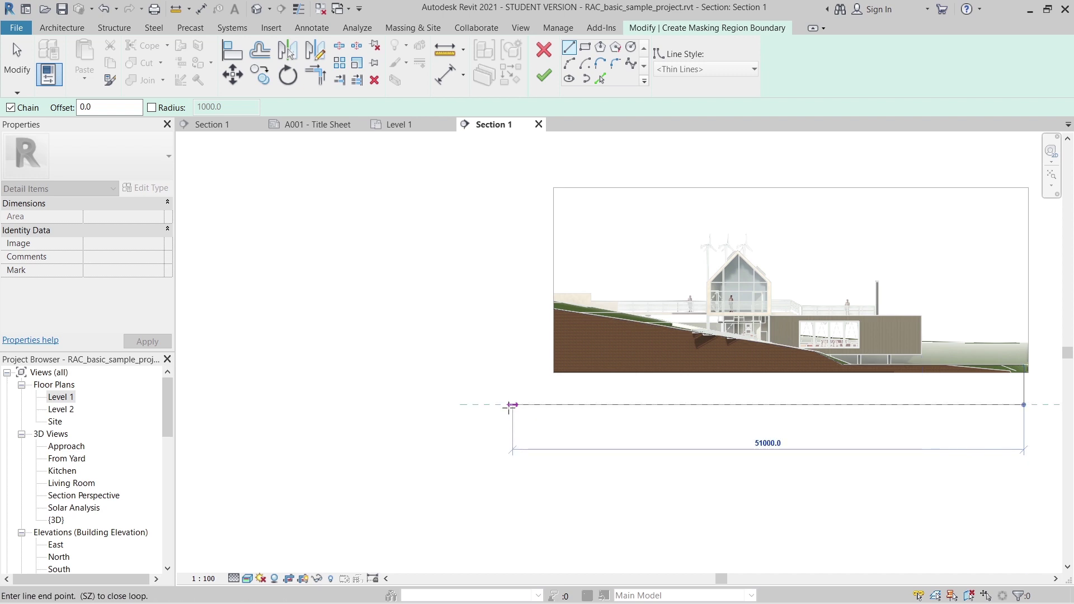
pyautogui.click(509, 408)
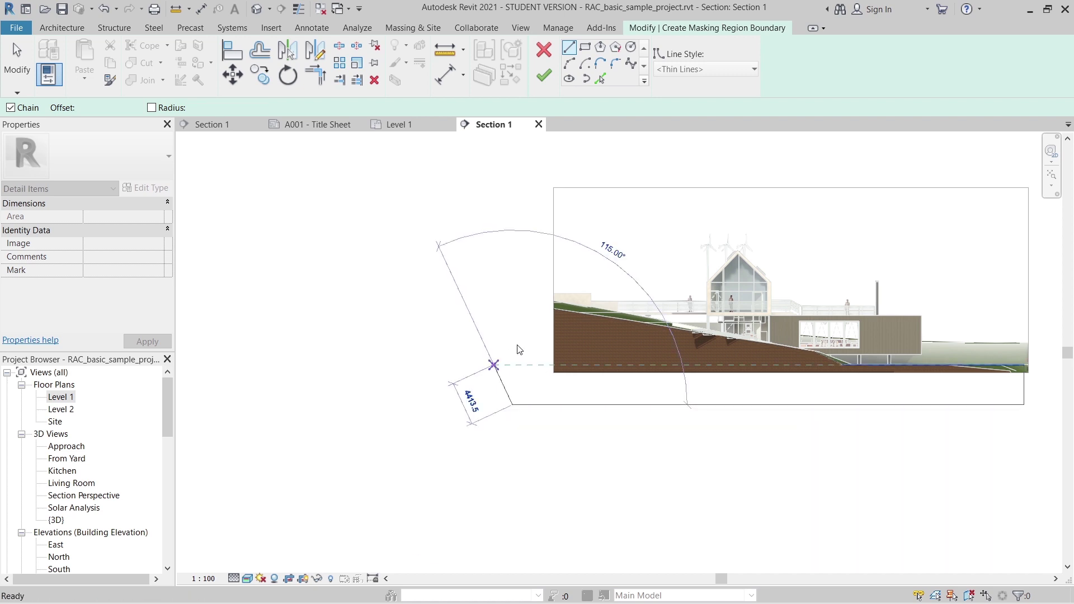
pyautogui.press('Escape')
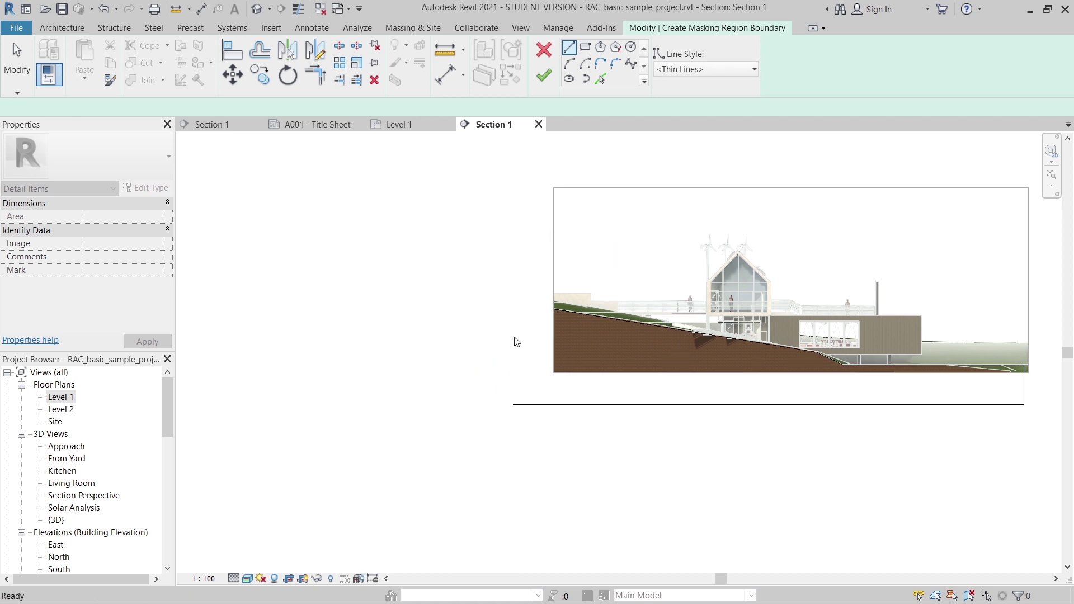
# Draw a vertical boundary line along the section's left edge, from the start of the slope line down to below the ground
pyautogui.click(553, 310)
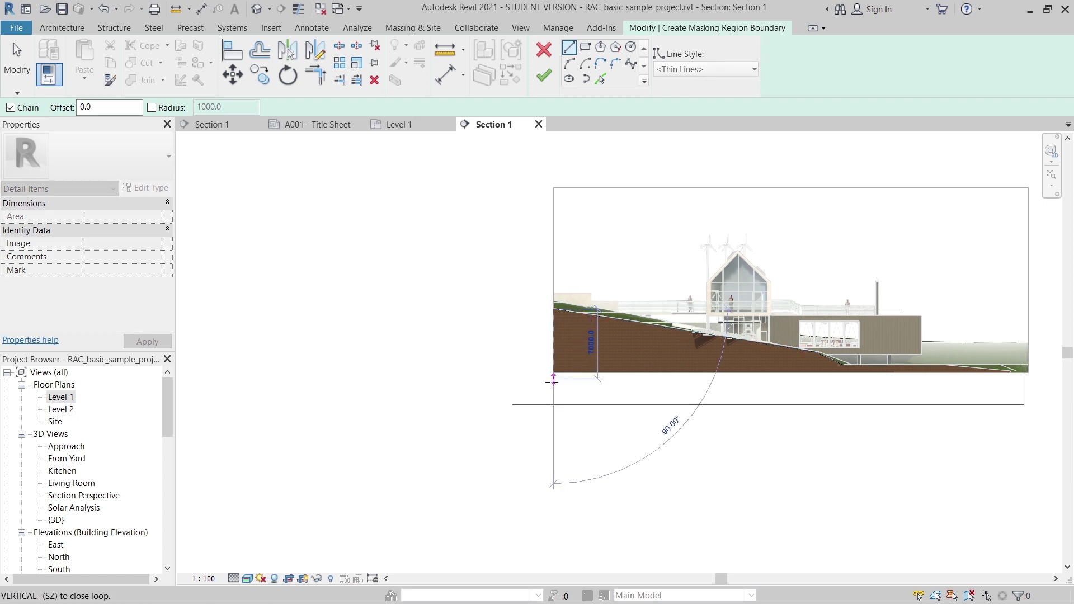
pyautogui.click(550, 386)
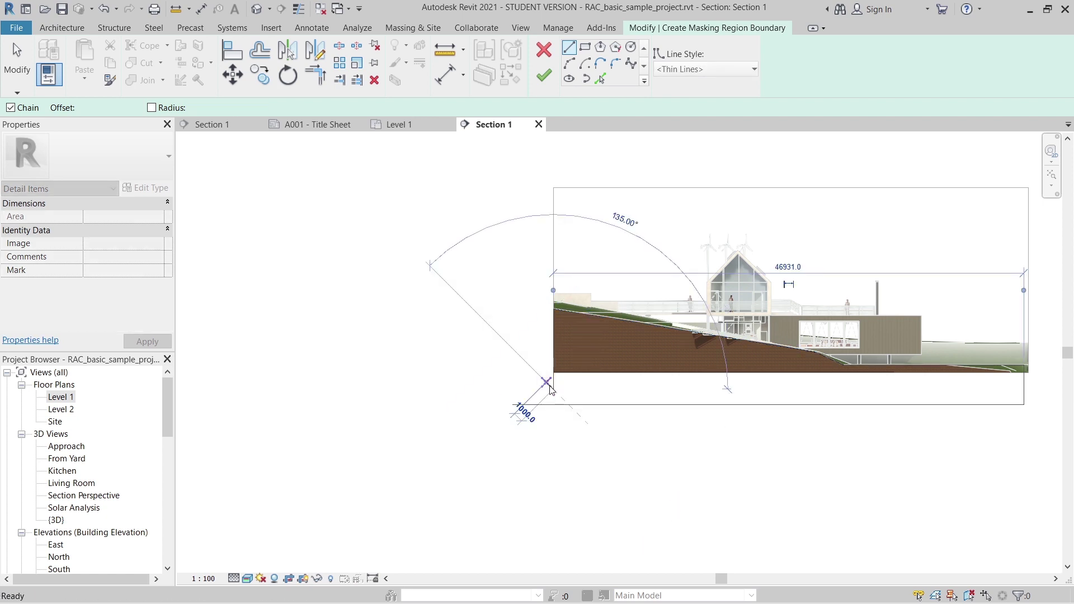
pyautogui.press('Escape')
pyautogui.press('Escape')
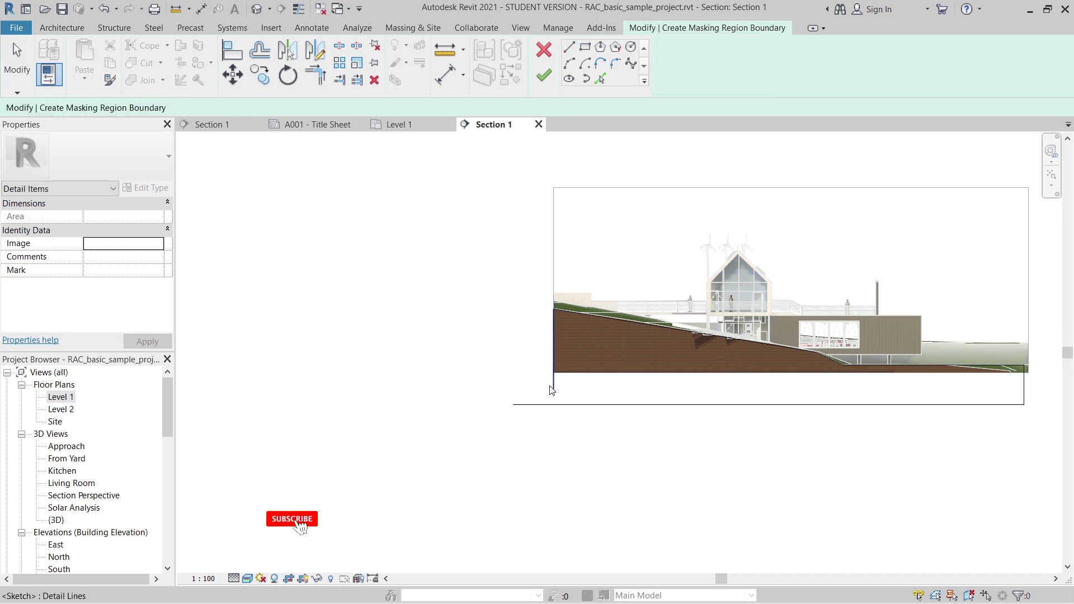
# Trim the bottom boundary line and the left vertical line into a corner to close the loop, and finish the masking region
pyautogui.scroll(2, 614, 403)
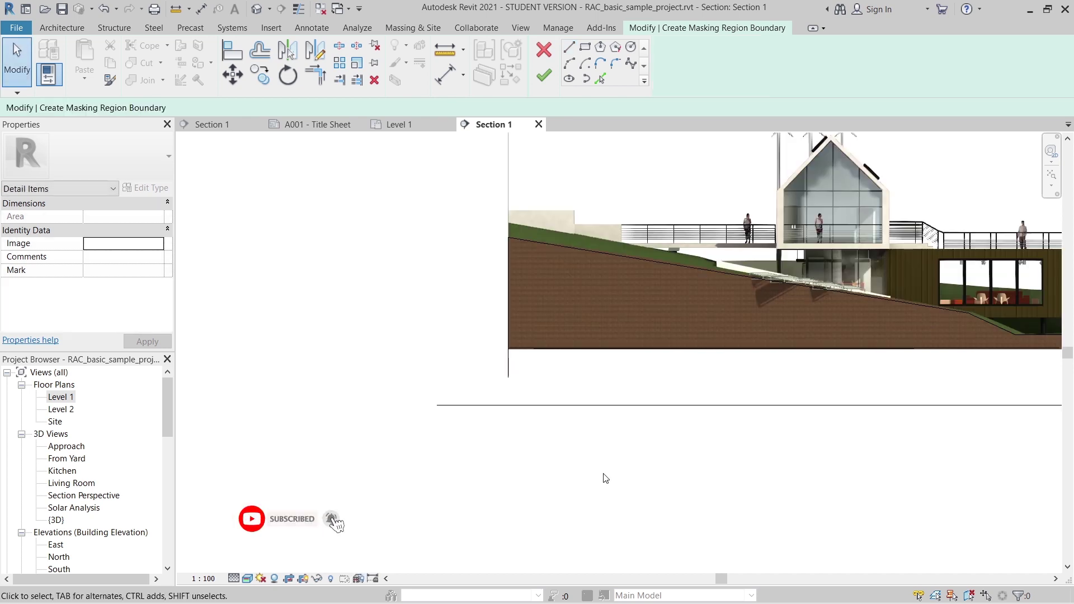
pyautogui.press('t')
pyautogui.press('r')
pyautogui.click(532, 405)
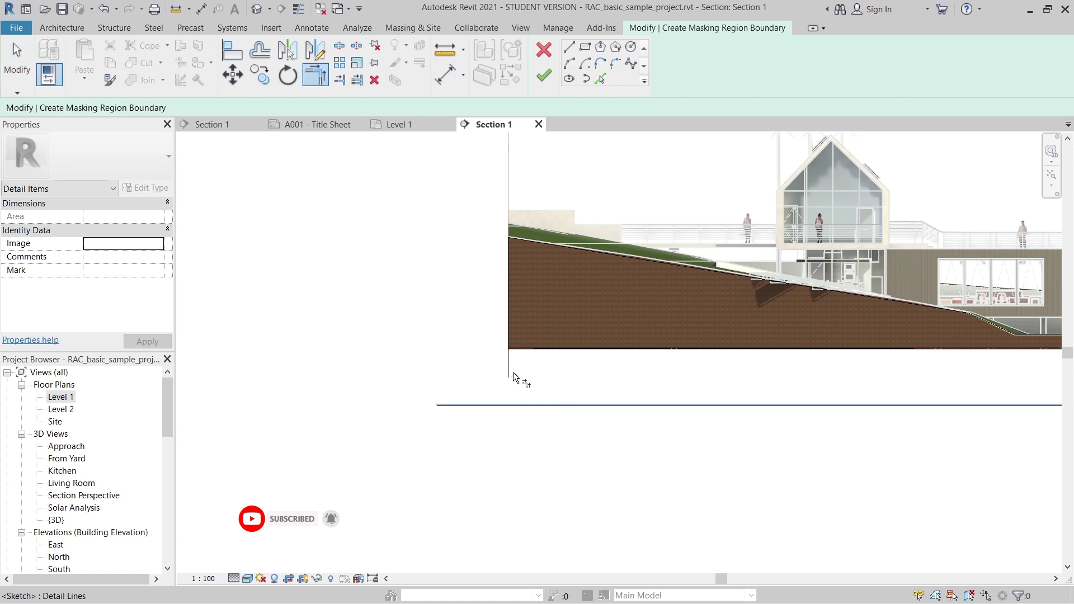
pyautogui.click(508, 367)
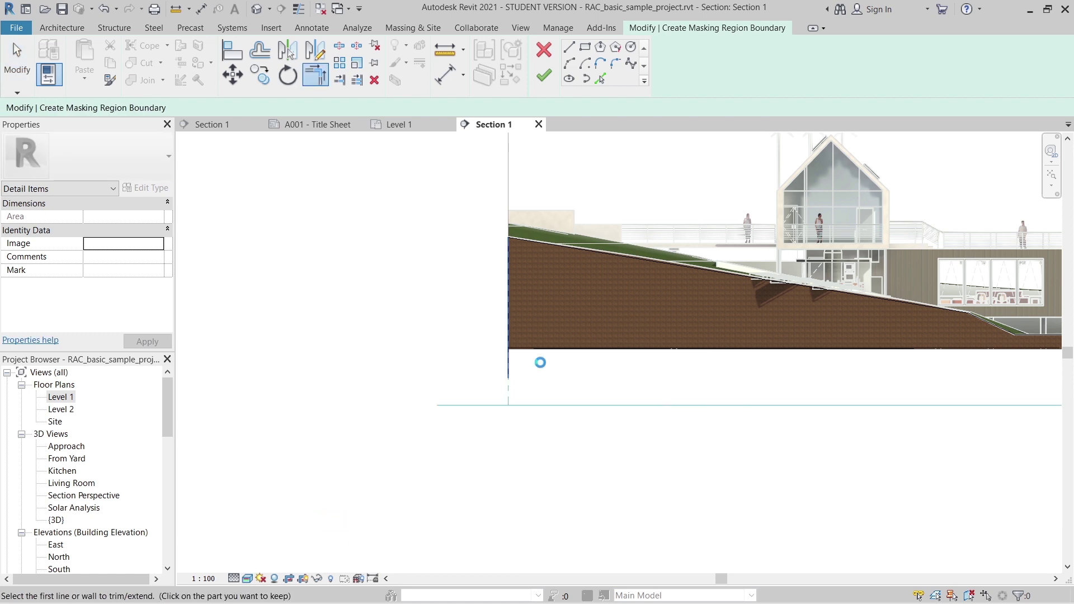
pyautogui.press('Escape')
pyautogui.press('Escape')
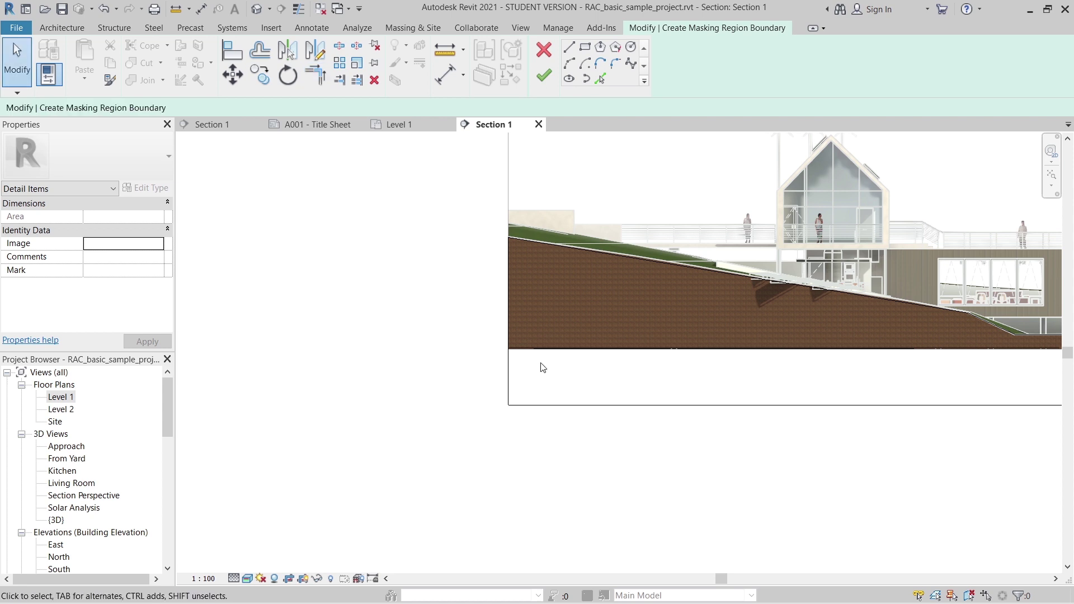
pyautogui.click(544, 75)
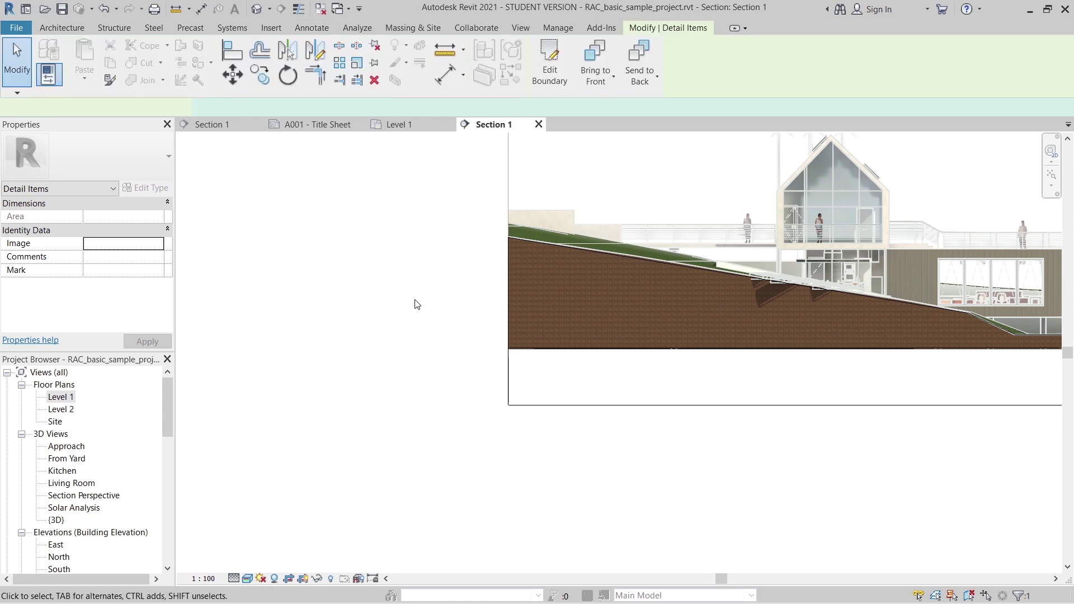
# Delete the masking region that covers the cut earth in the section
pyautogui.click(415, 304)
pyautogui.press('z')
pyautogui.press('f')
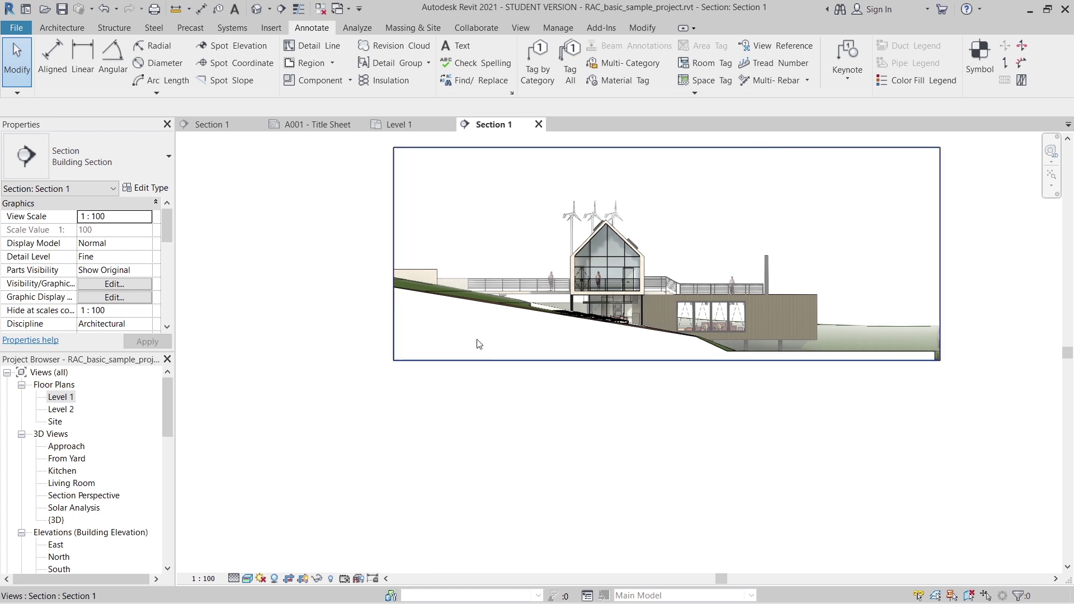
pyautogui.click(411, 296)
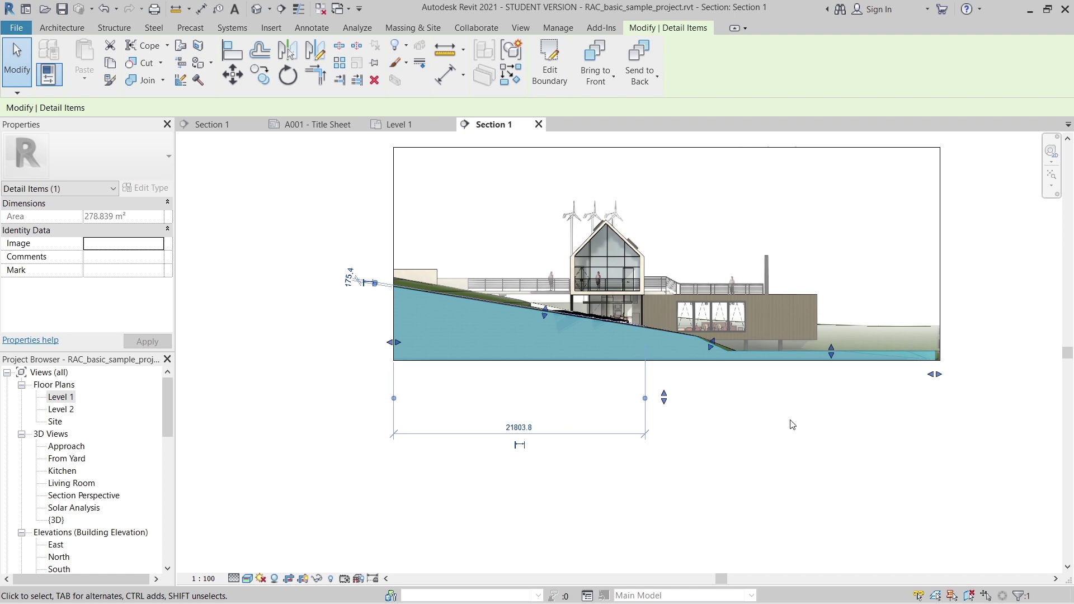
pyautogui.press('Escape')
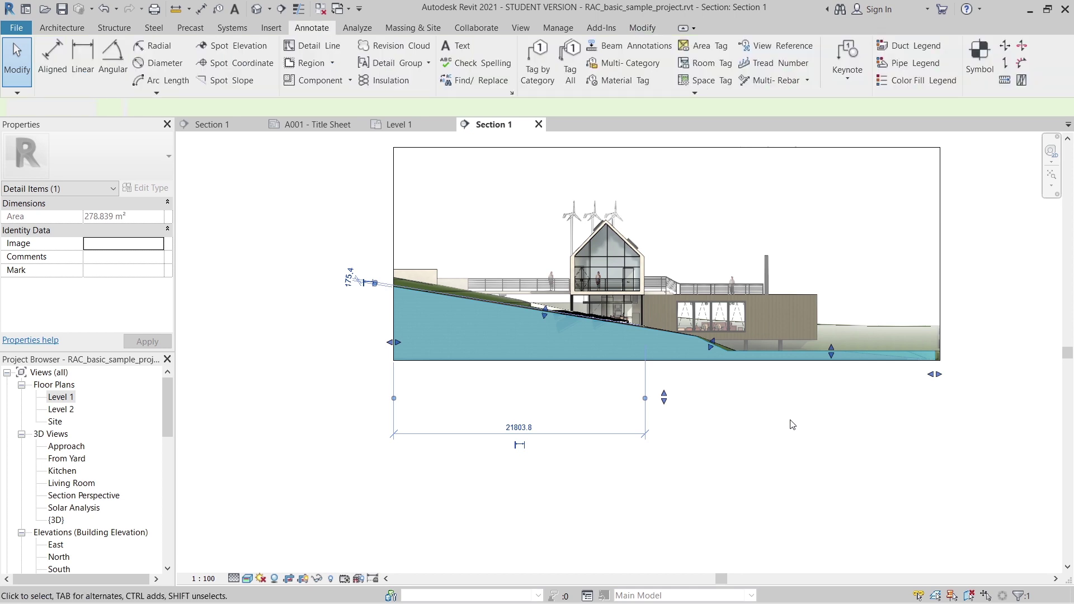
pyautogui.click(789, 421)
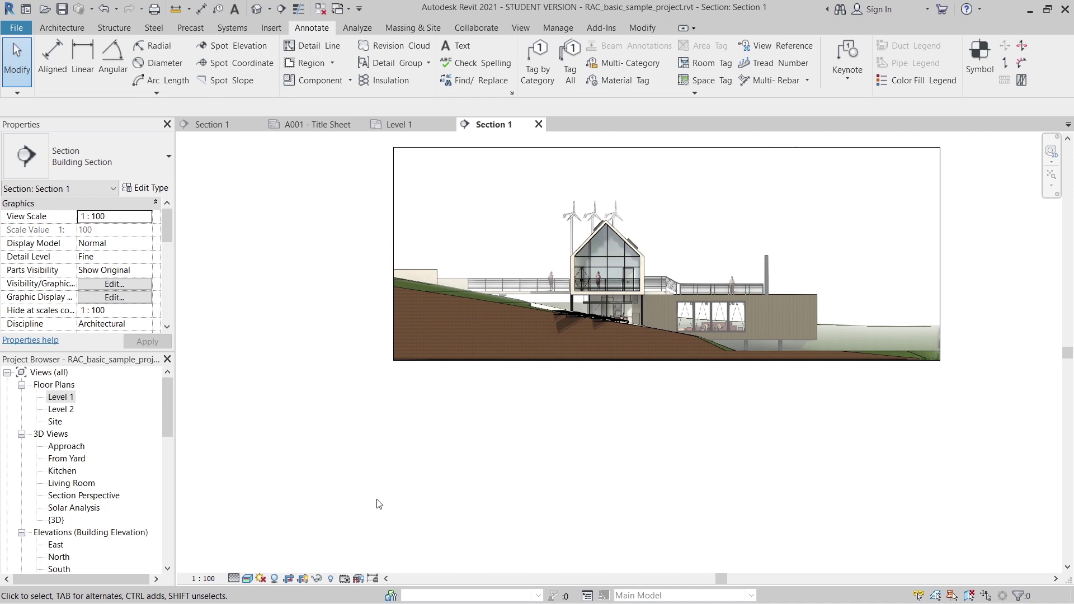
# Find and launch Google Chrome
pyautogui.press('super+d')
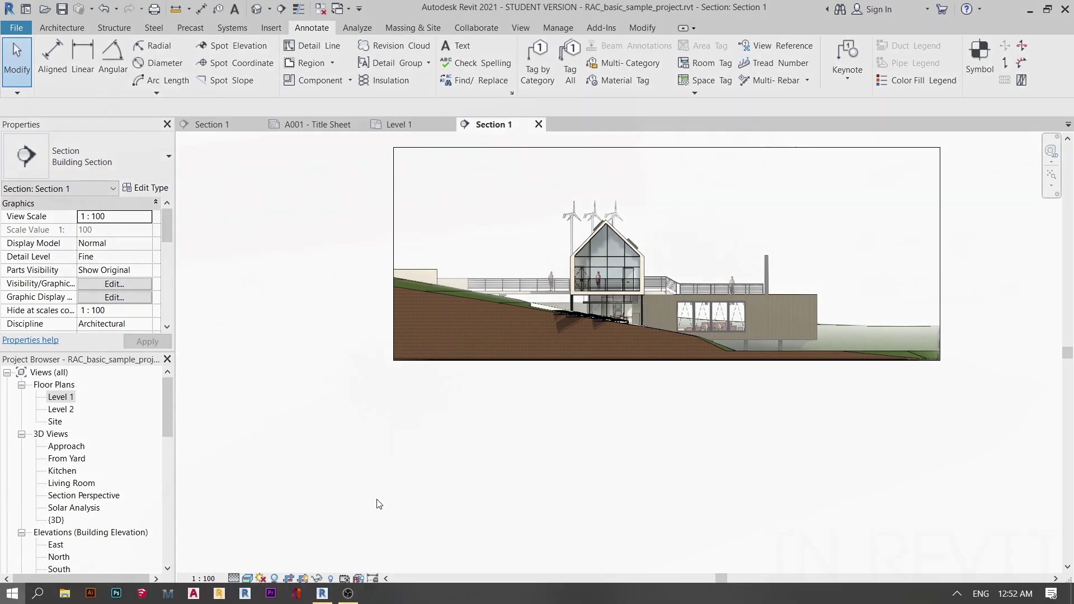
pyautogui.click(13, 593)
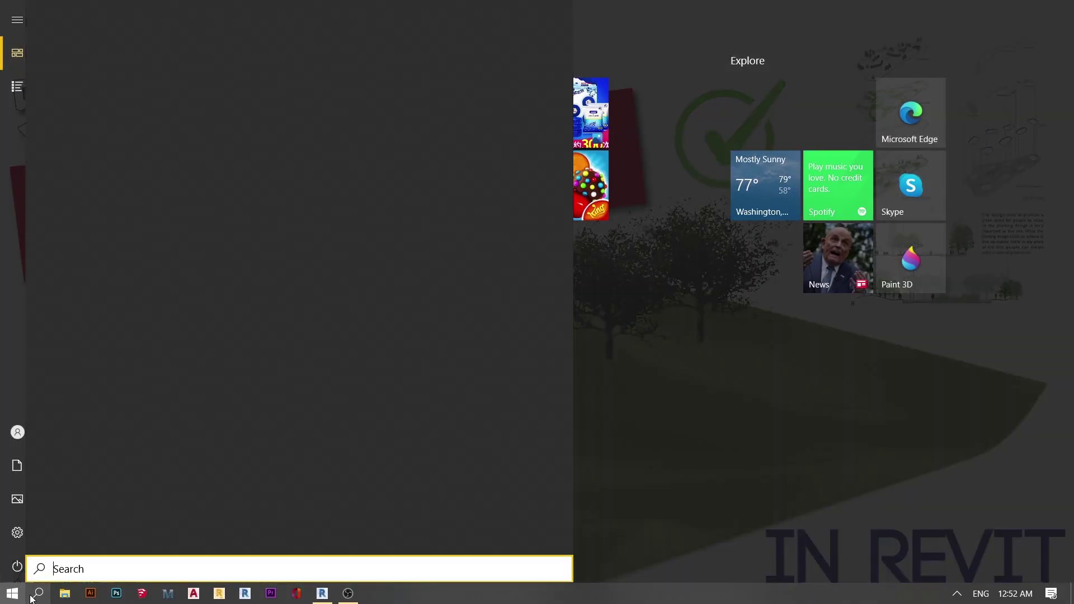
pyautogui.write('GOOGLE')
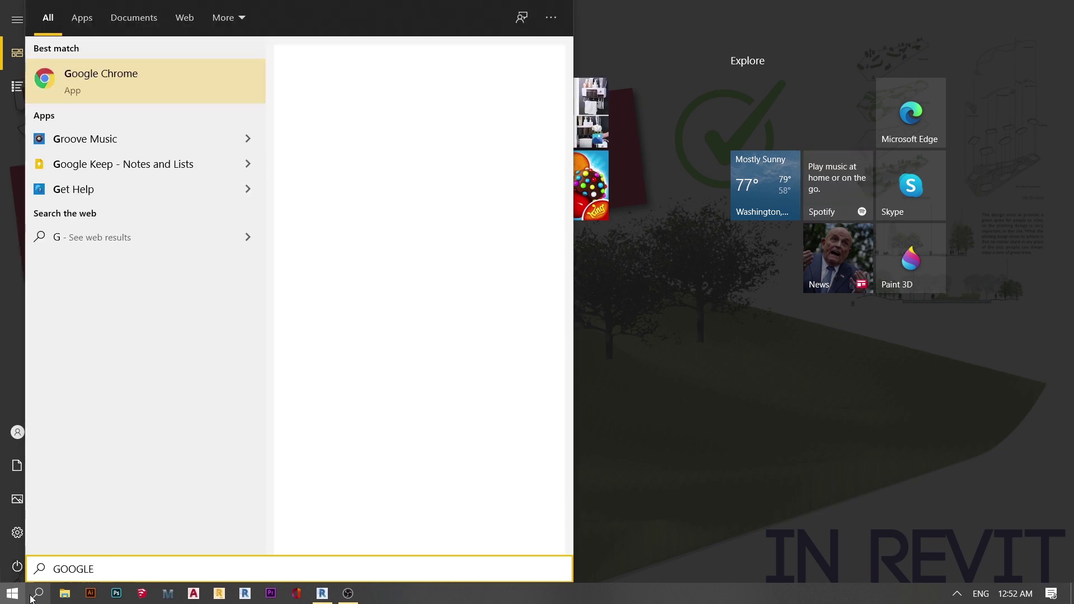
pyautogui.press('Return')
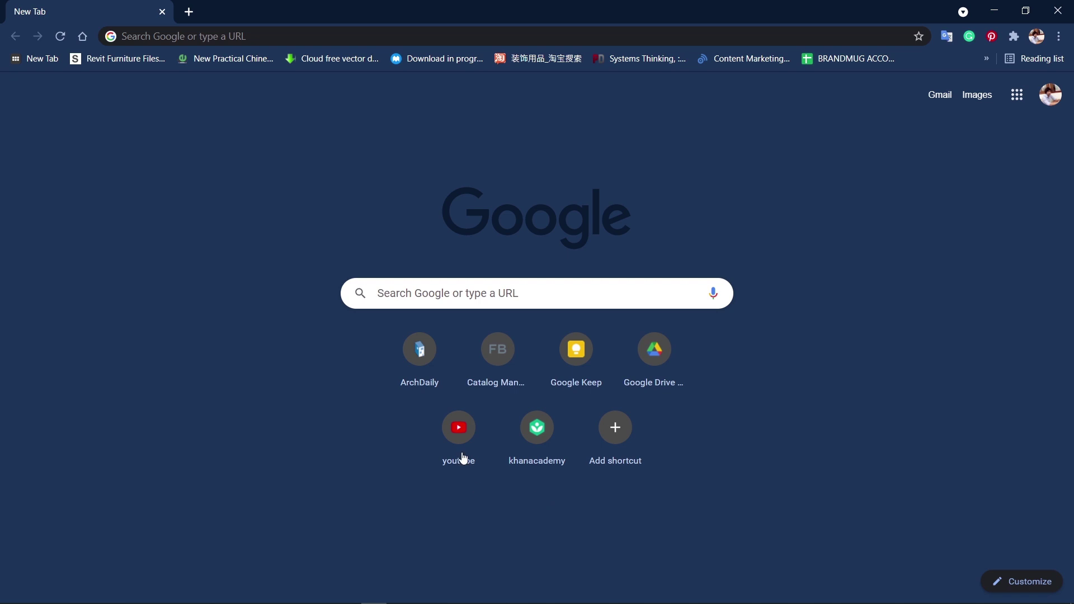
# Search Google for "architectural elevation background photoshop" and show the image results
pyautogui.click(236, 37)
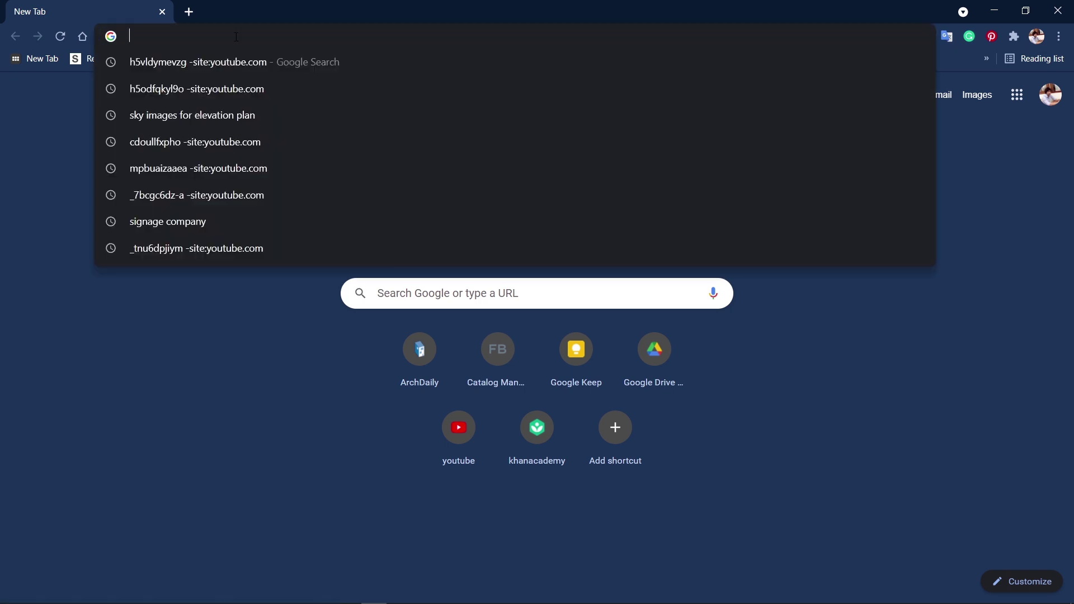
pyautogui.write('aR')
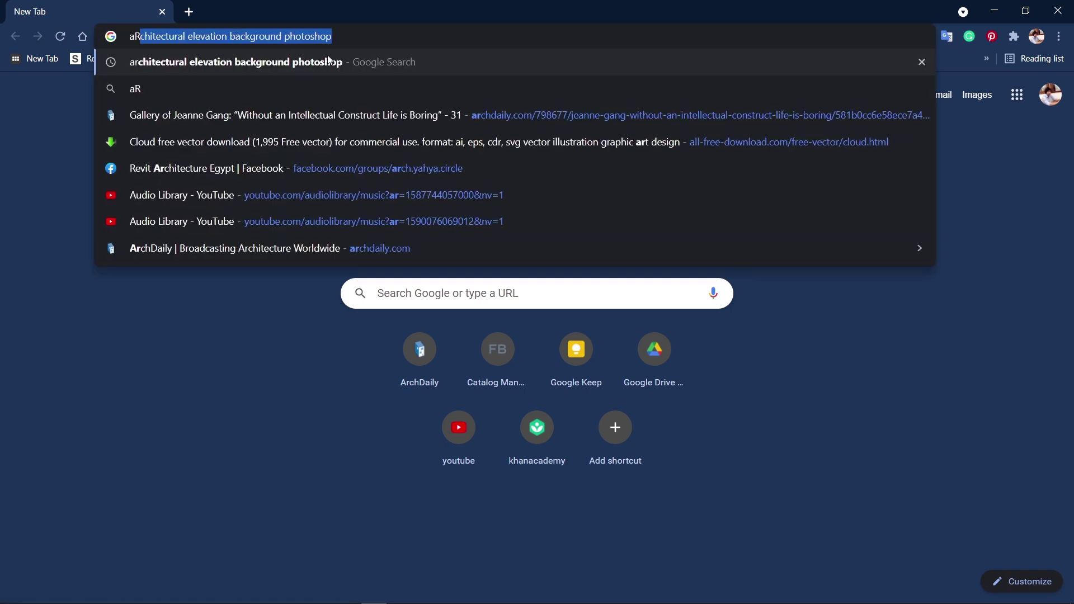
pyautogui.press('Return')
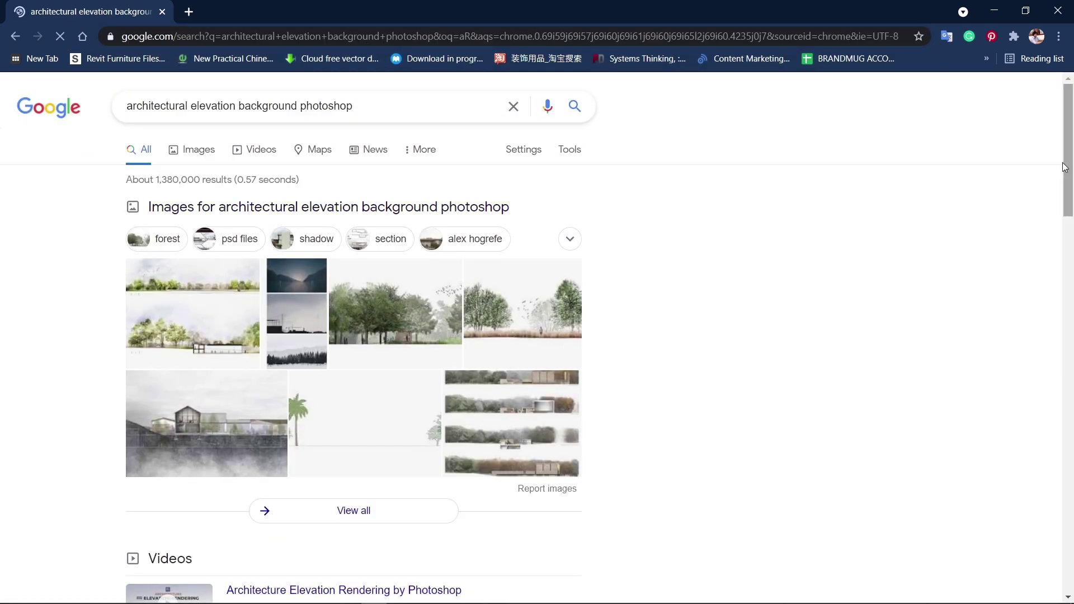
pyautogui.click(211, 152)
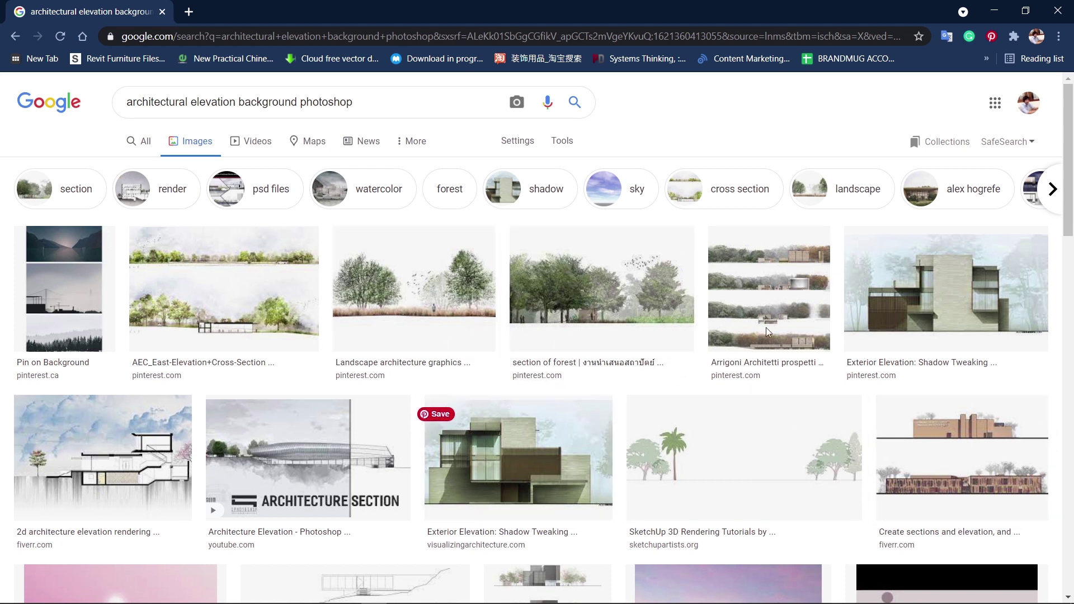
# Preview the "section of forest" image and open the related lndworkshop.com picture of trees on a sloping hillside
pyautogui.click(604, 303)
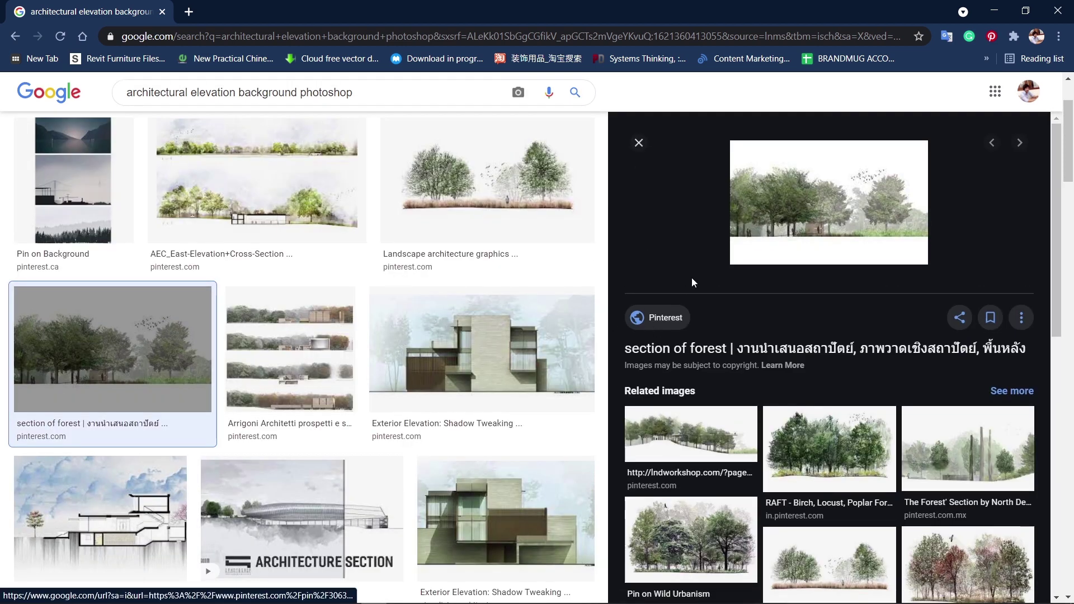
pyautogui.scroll(-2, 676, 330)
pyautogui.click(663, 378)
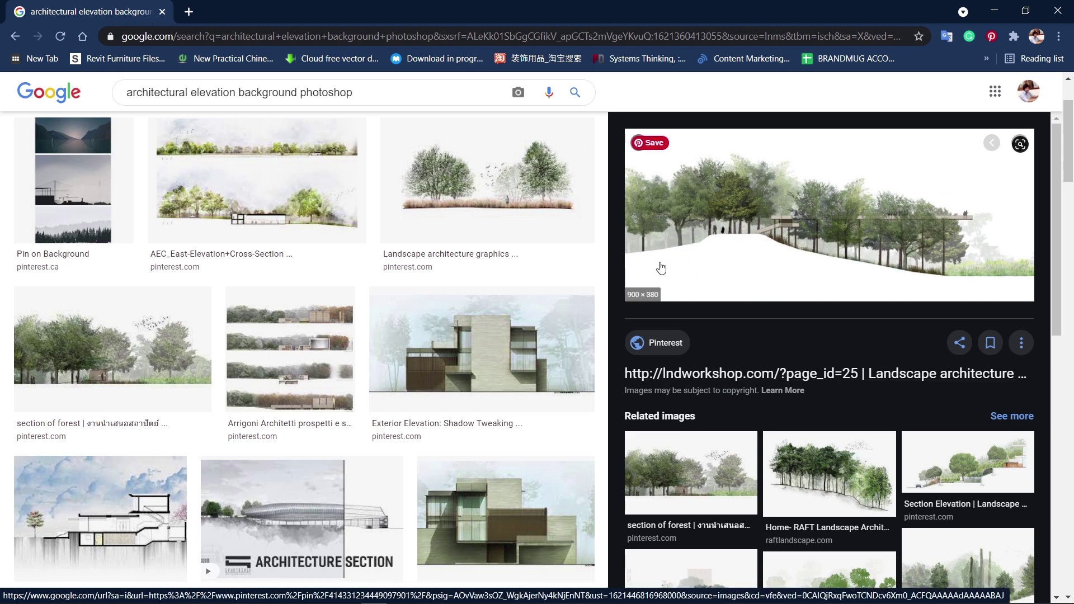
# Save the hillside tree image to the Desktop as the JPEG file 41aaffbfb9282a14a7866ac968da3f92.jpg
pyautogui.rightClick(801, 205)
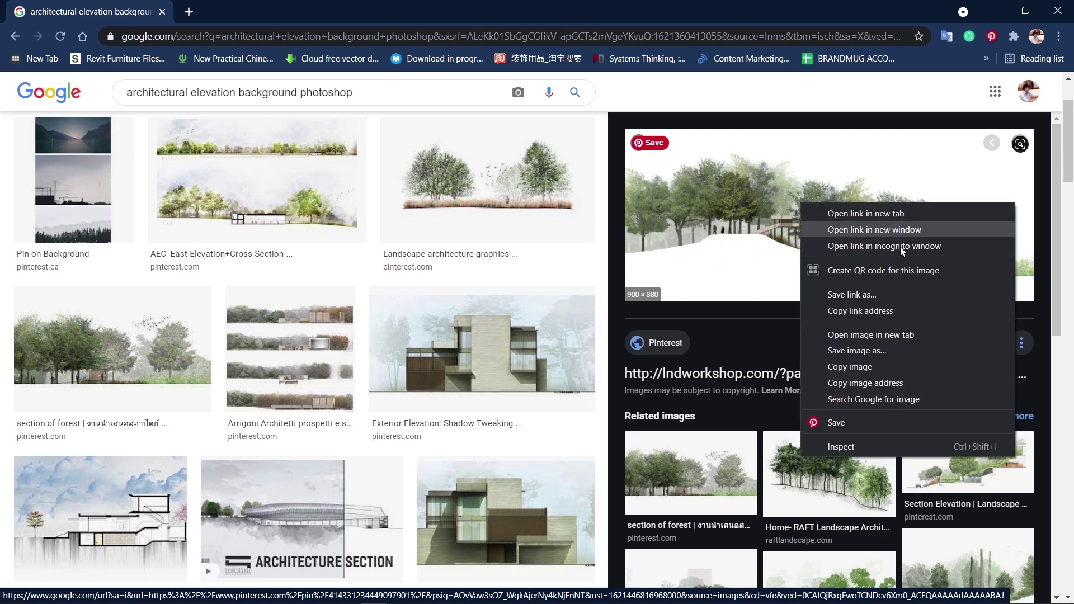
pyautogui.click(887, 349)
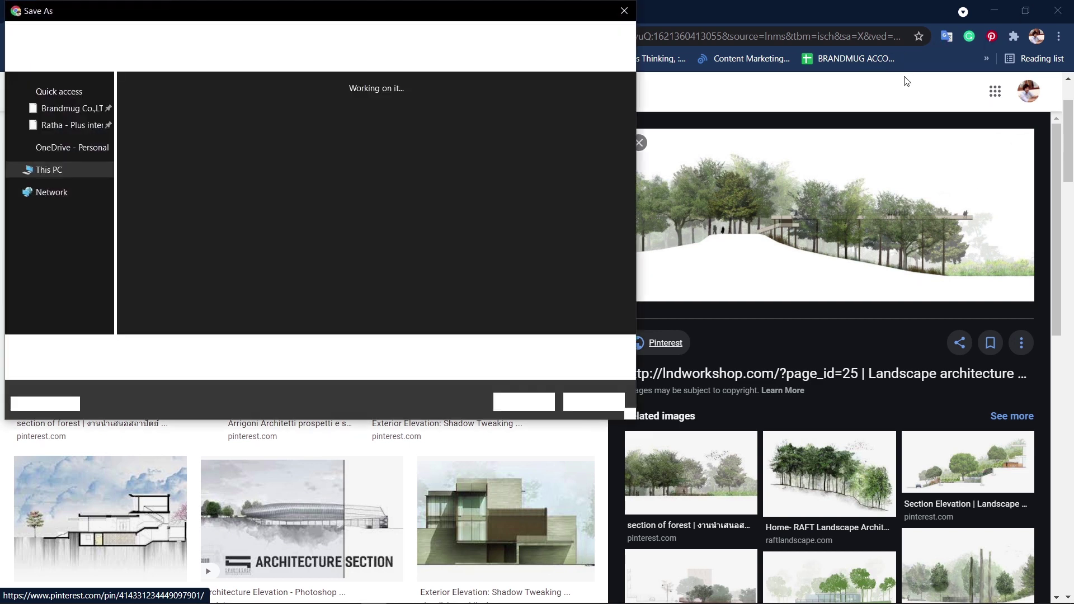
pyautogui.click(63, 205)
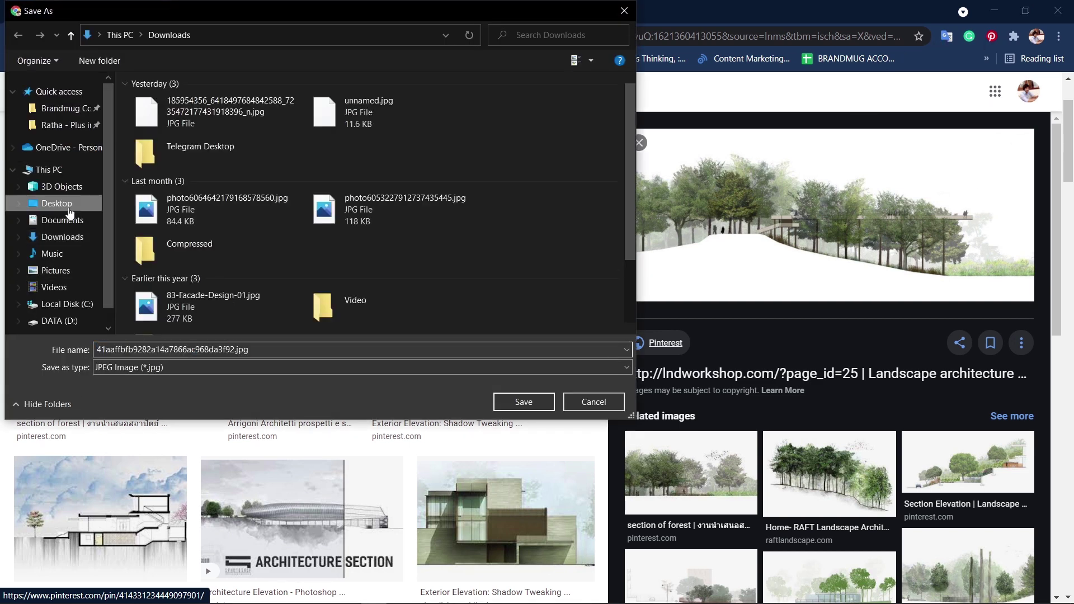
pyautogui.click(520, 402)
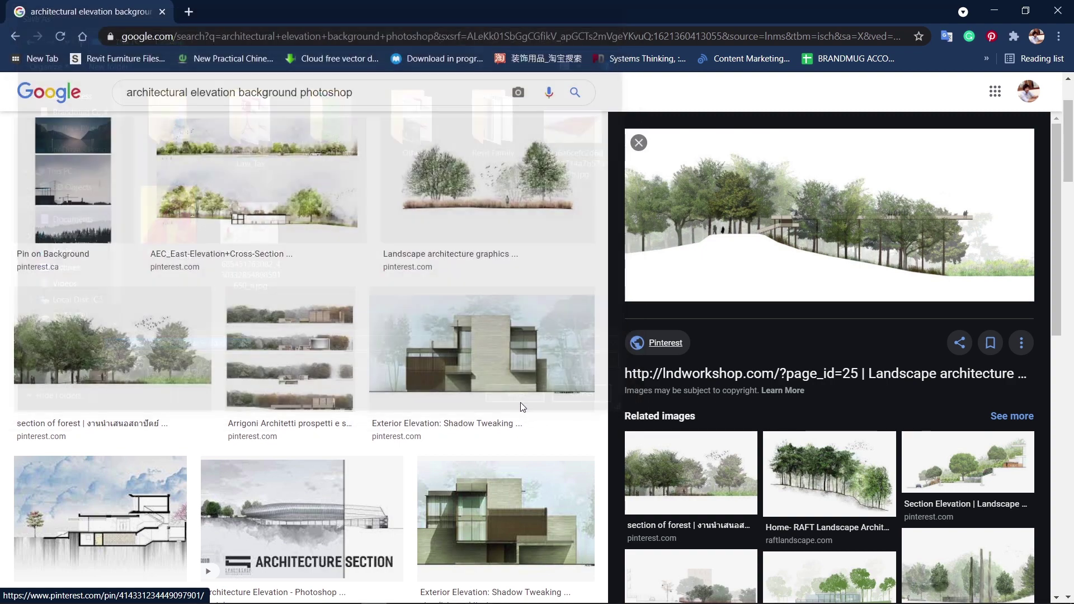
# Return to Revit and open the background image customization in the Graphic Display Options of Section 1
pyautogui.click(1000, 15)
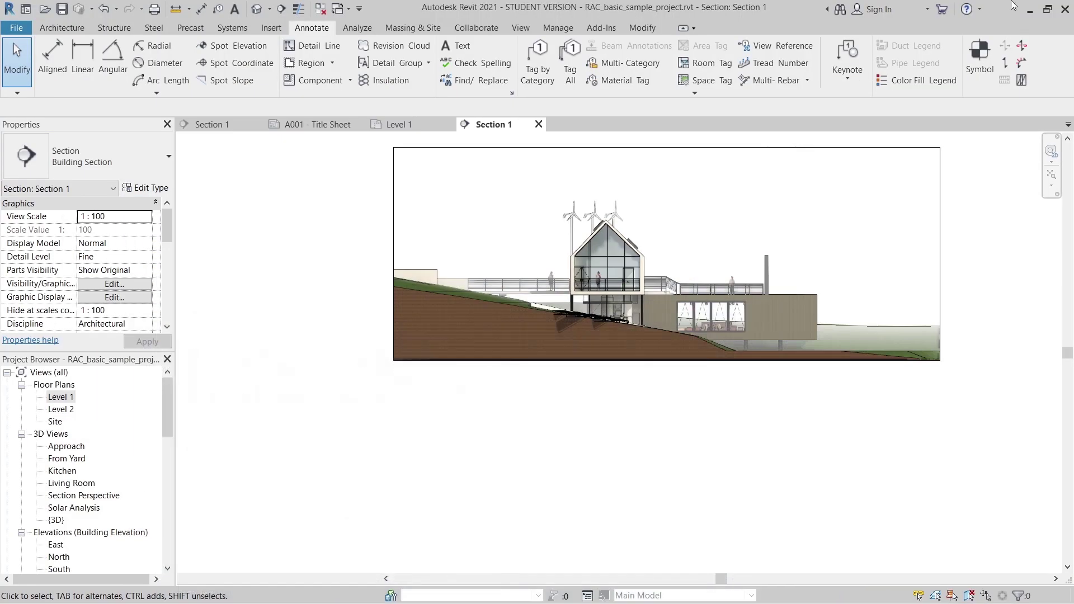
pyautogui.moveTo(776, 470); pyautogui.dragTo(749, 518, button='middle')
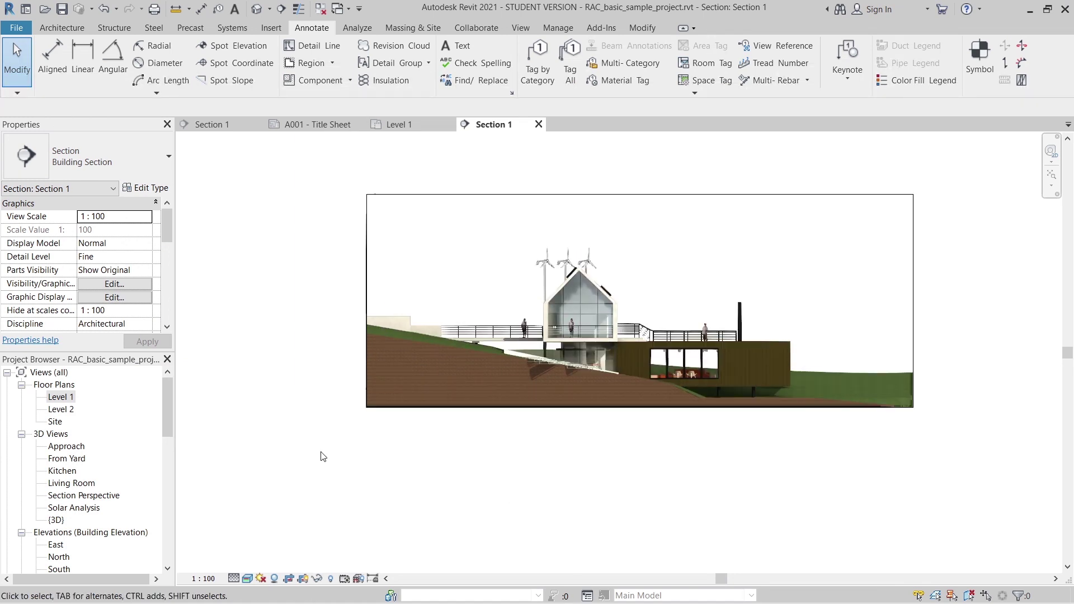
pyautogui.click(246, 578)
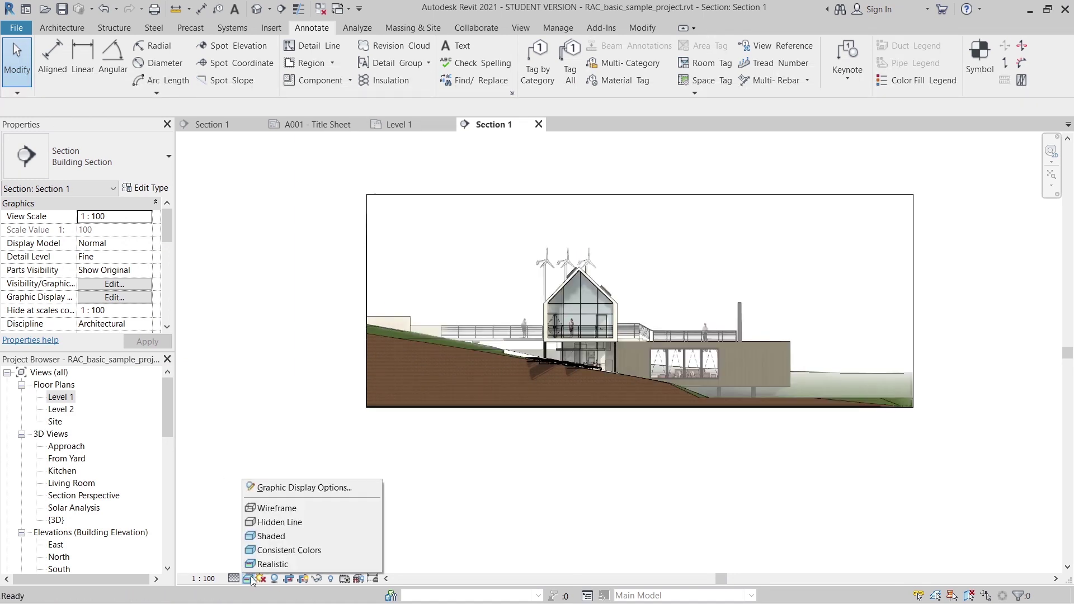
pyautogui.click(300, 490)
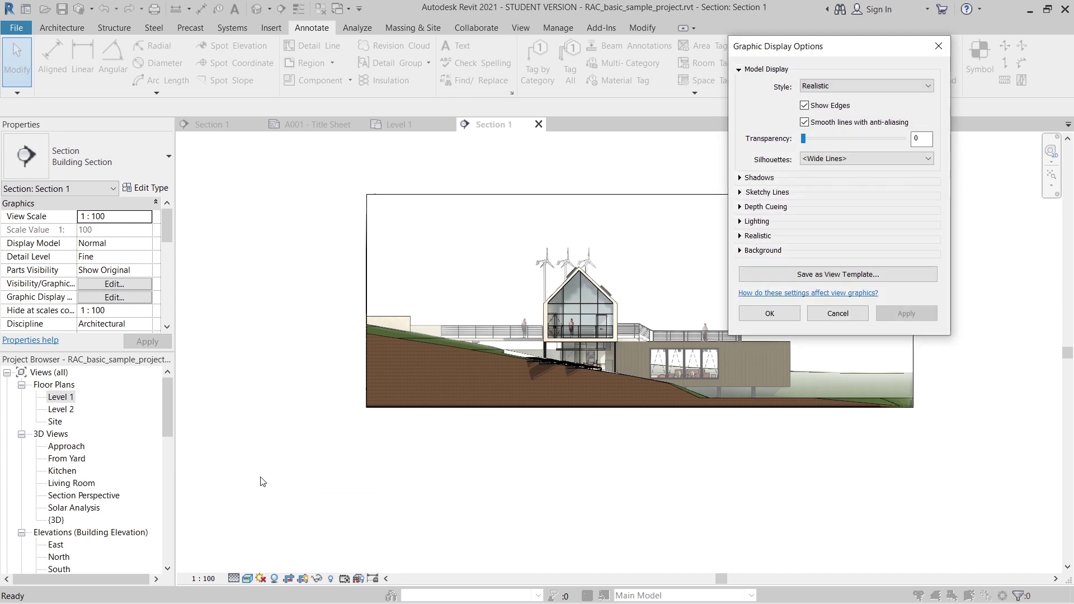
pyautogui.moveTo(854, 51); pyautogui.dragTo(698, 78)
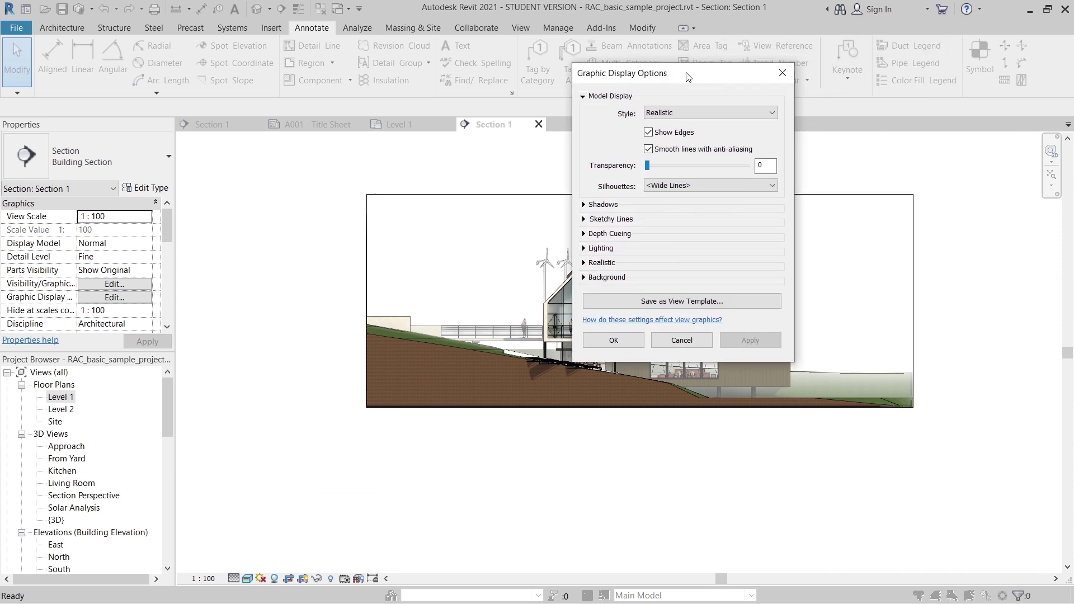
pyautogui.click(604, 276)
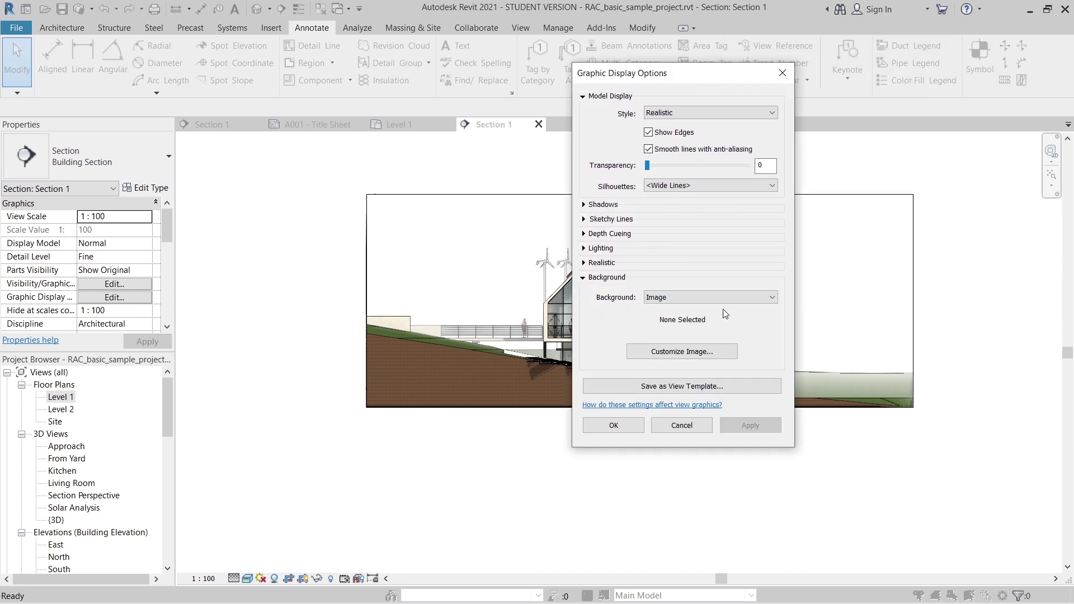
pyautogui.click(671, 350)
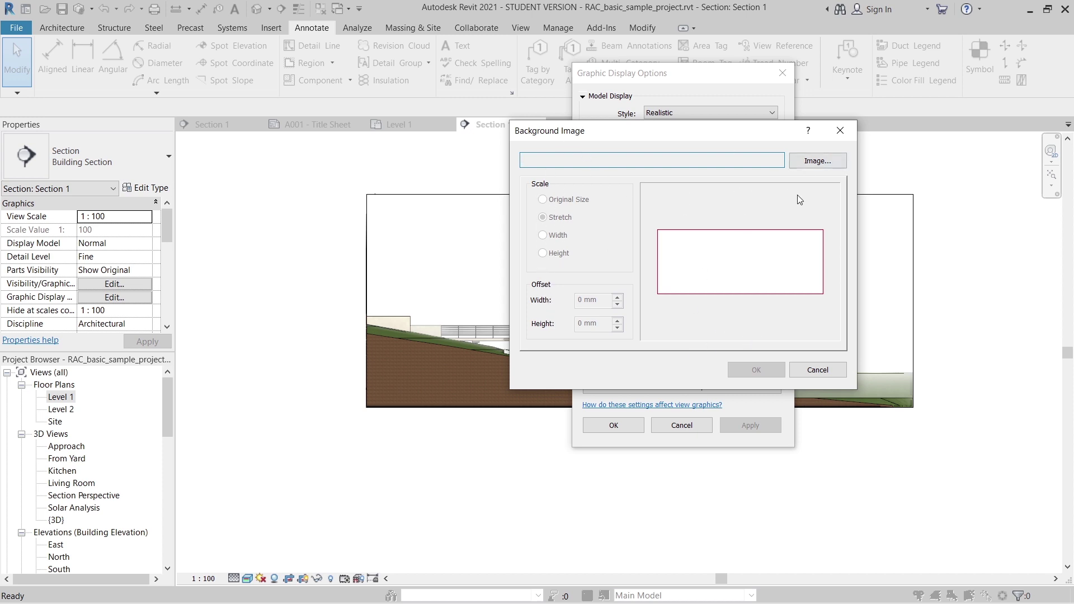
# Load 41aaffbfb9282a14a7866ac968da3f92.jpg from the Desktop as the background image, browsing the folder with thumbnails
pyautogui.click(818, 161)
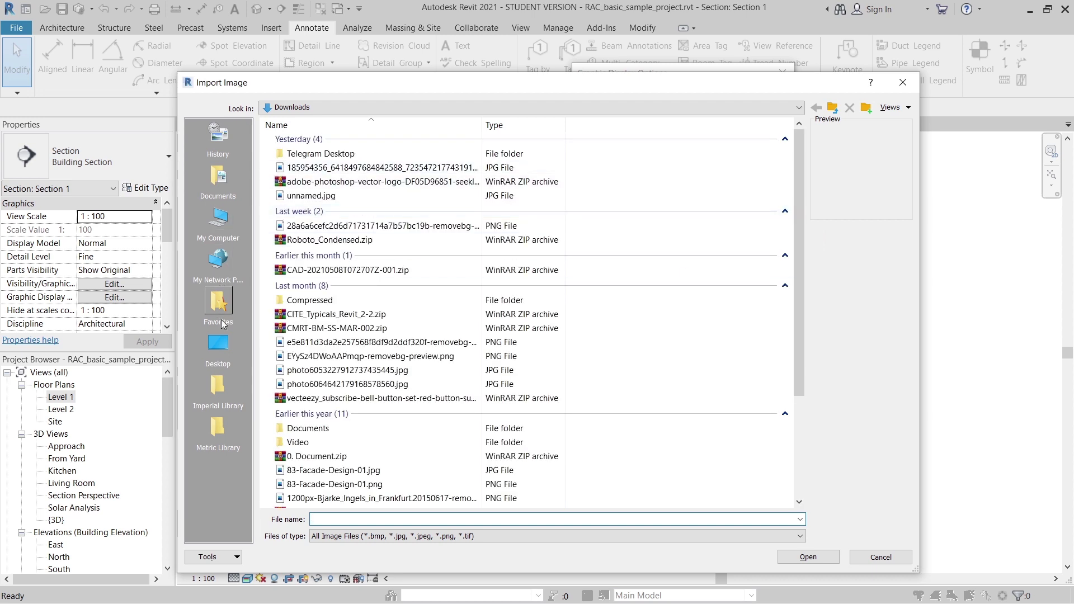
pyautogui.click(218, 342)
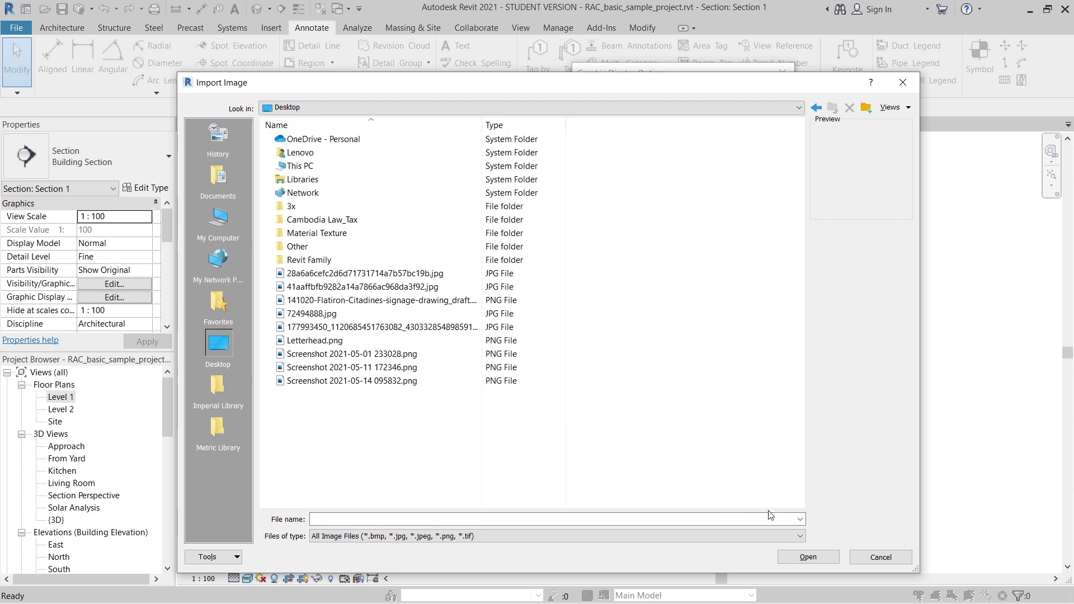
pyautogui.click(889, 112)
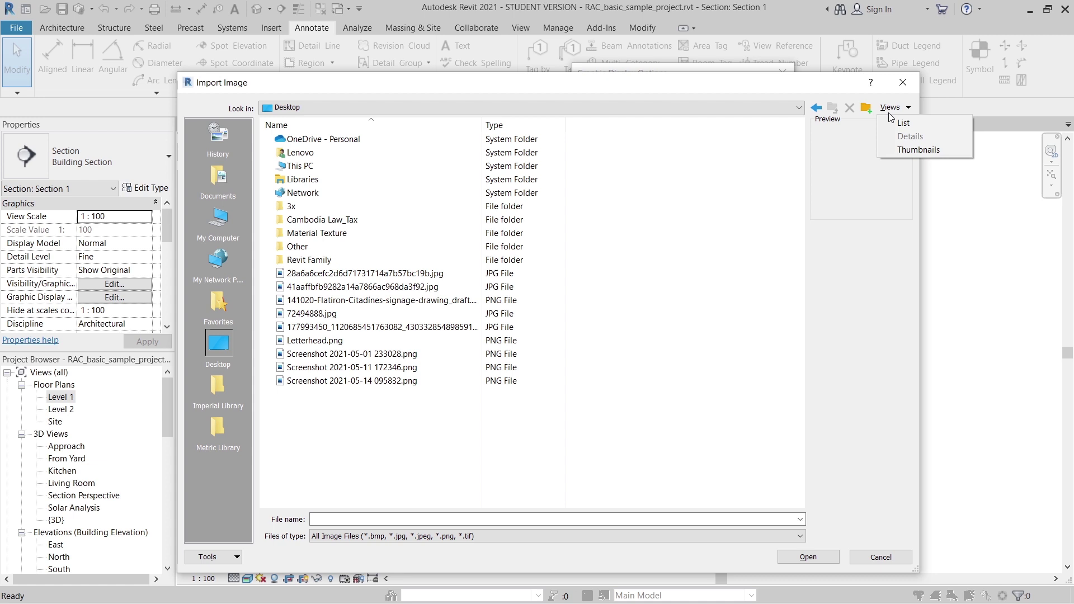
pyautogui.click(900, 150)
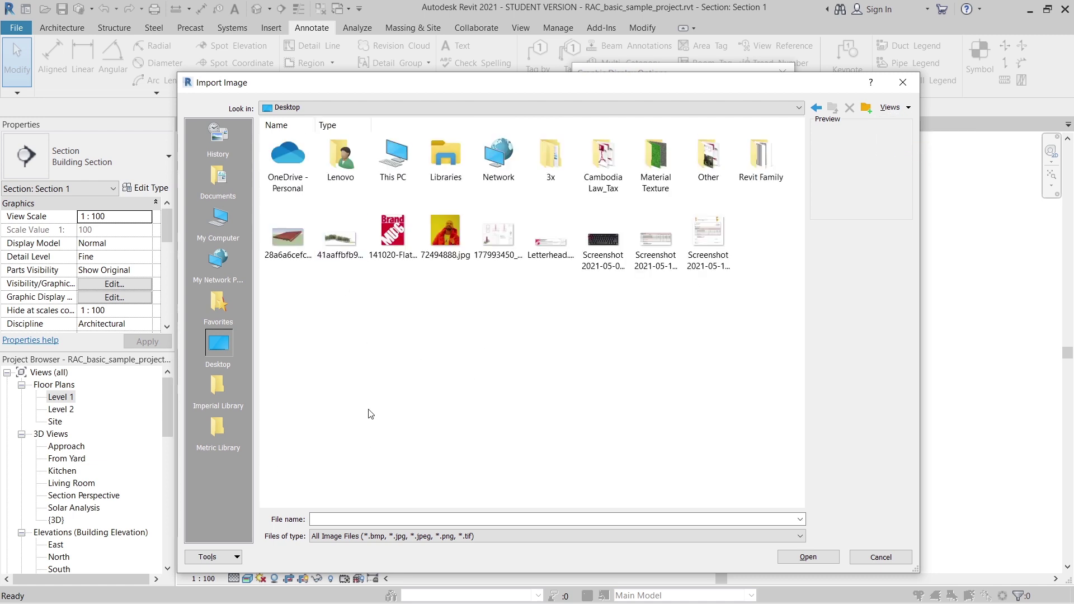
pyautogui.click(343, 247)
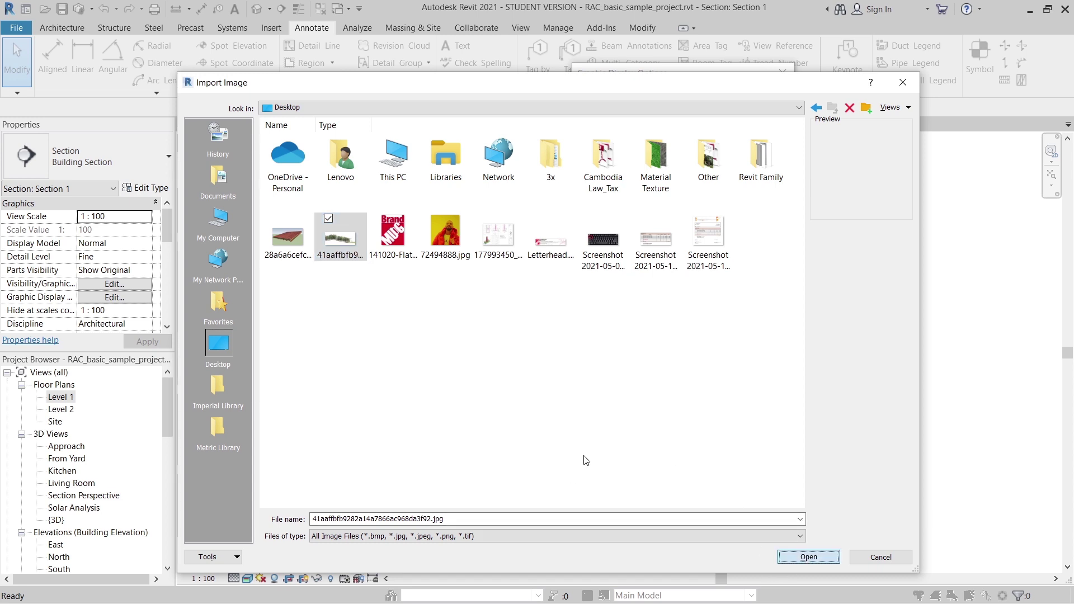
pyautogui.click(808, 557)
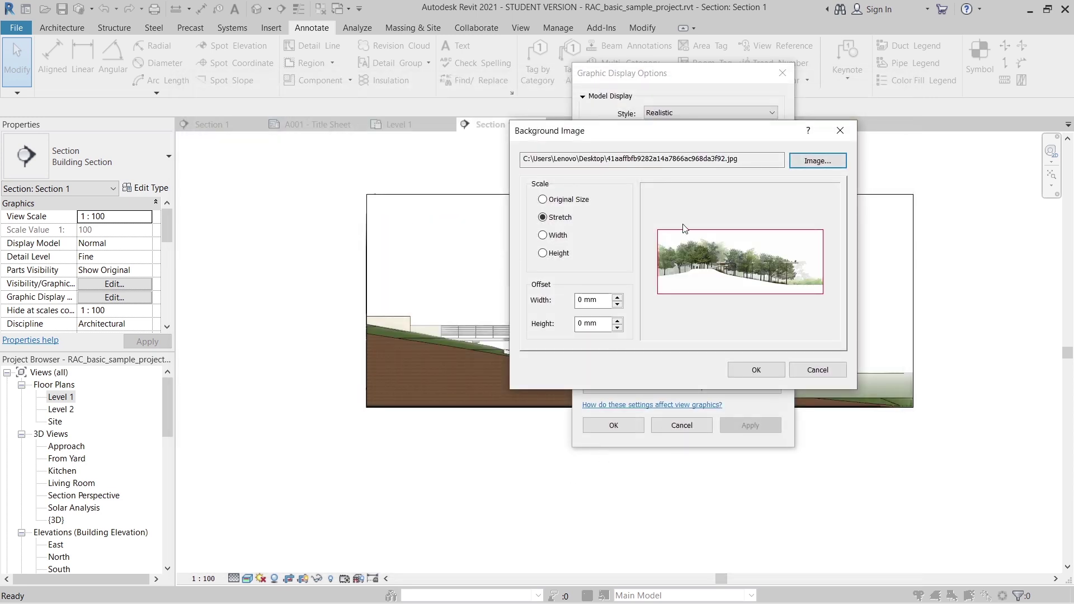
# Try the Width and Height scaling, set the background image to Stretch, and apply the graphic display options to the section view
pyautogui.moveTo(732, 126); pyautogui.dragTo(641, 130)
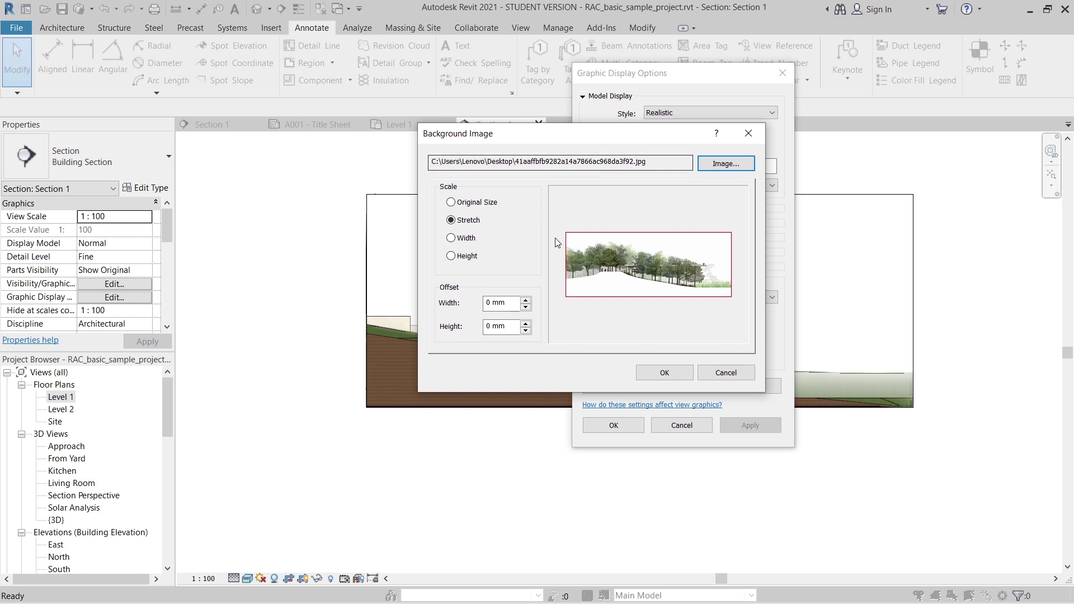
pyautogui.click(451, 239)
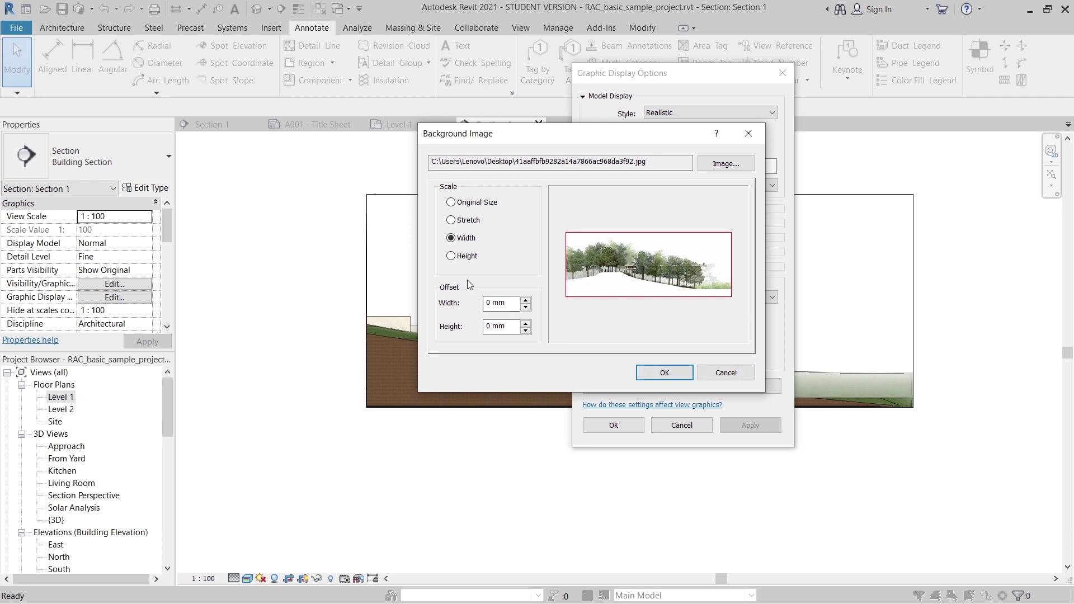
pyautogui.click(450, 256)
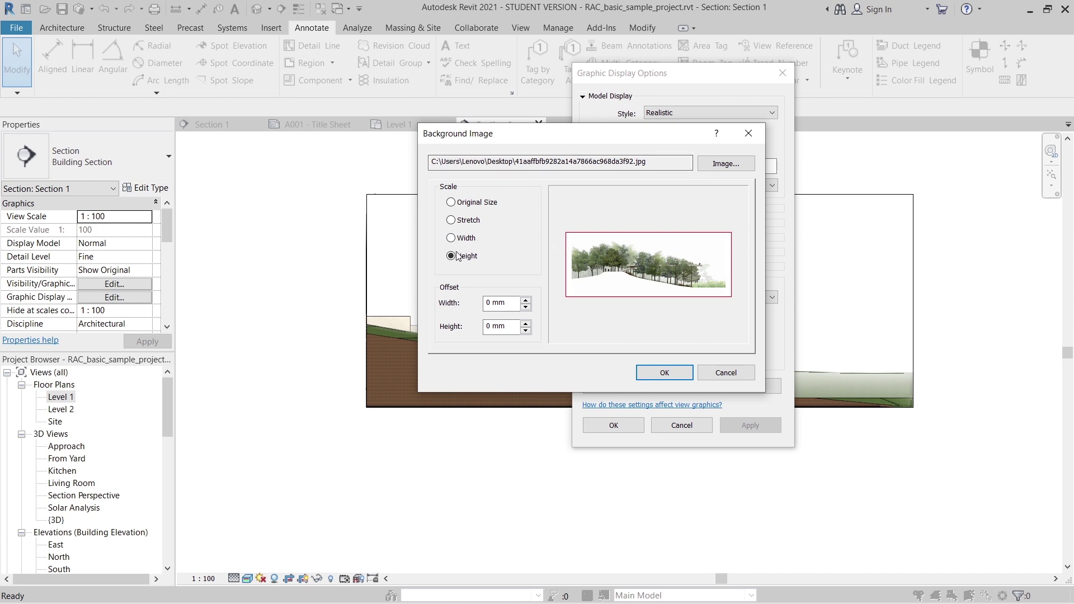
pyautogui.click(451, 220)
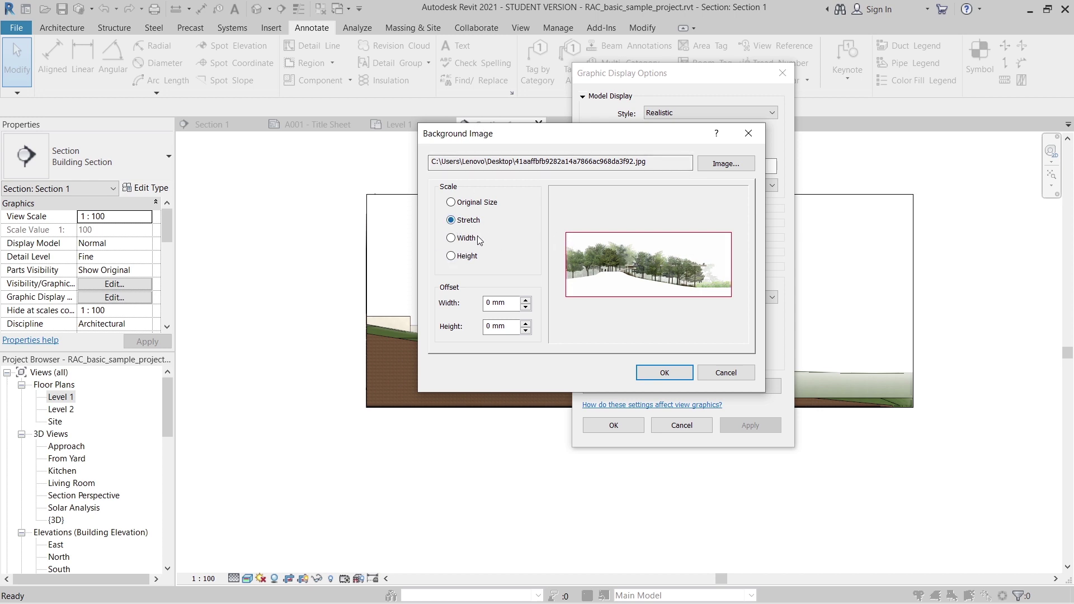
pyautogui.click(692, 373)
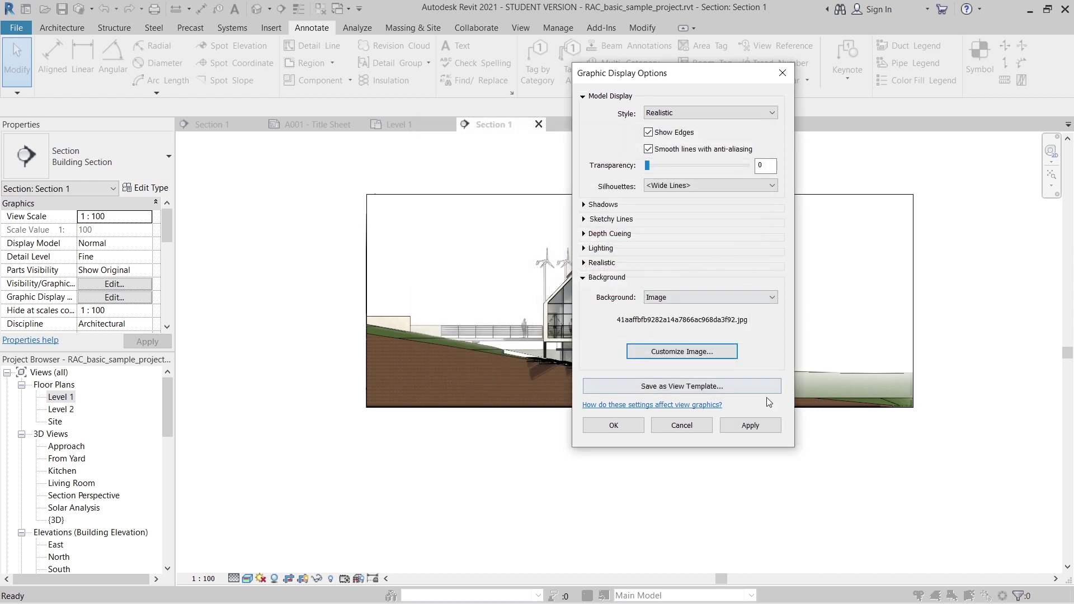
pyautogui.click(761, 423)
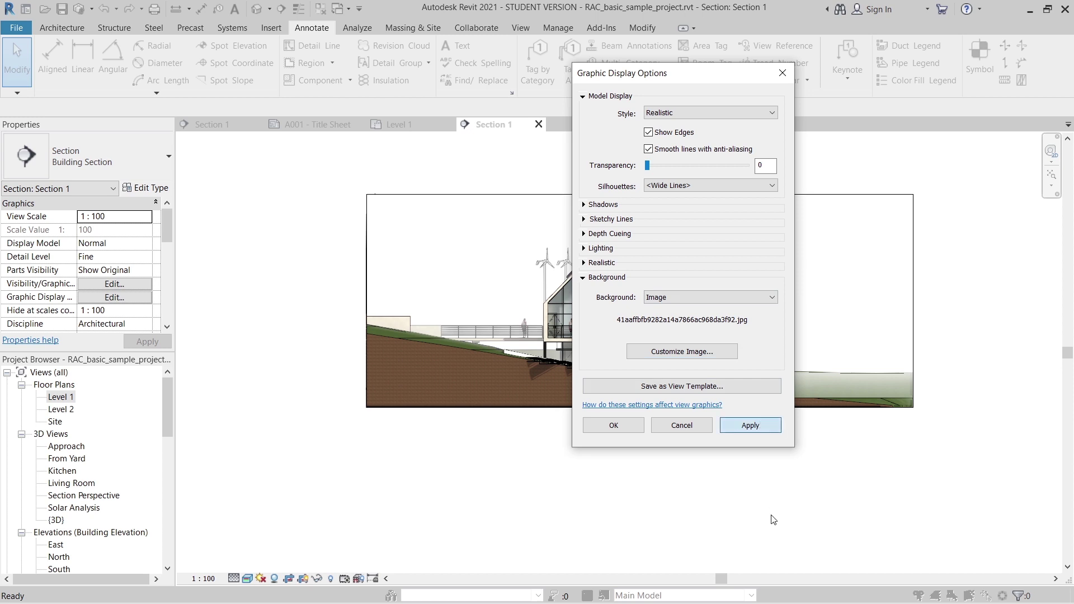
pyautogui.click(615, 426)
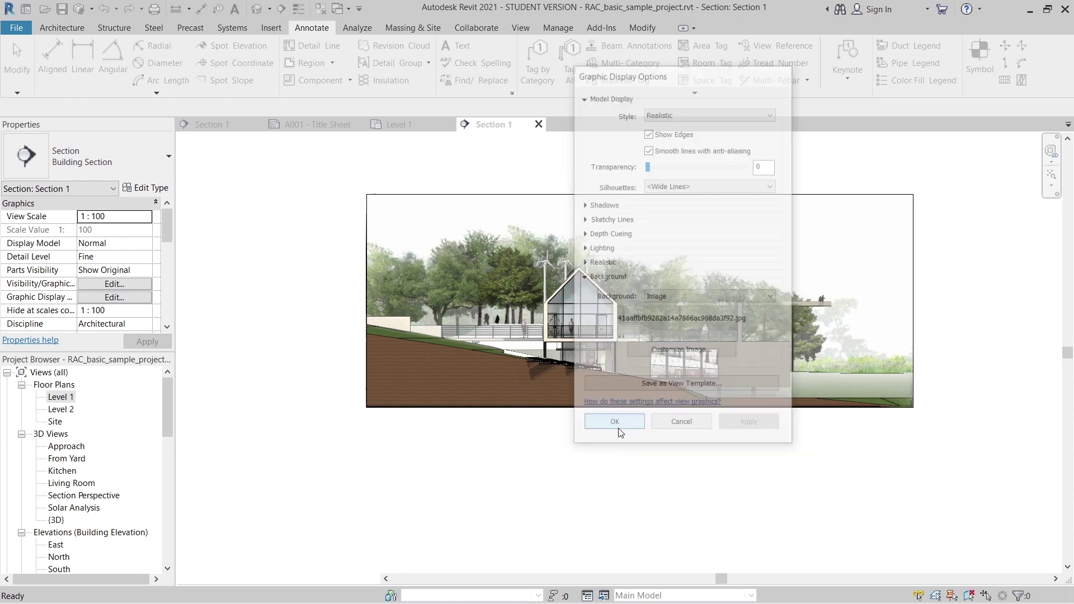